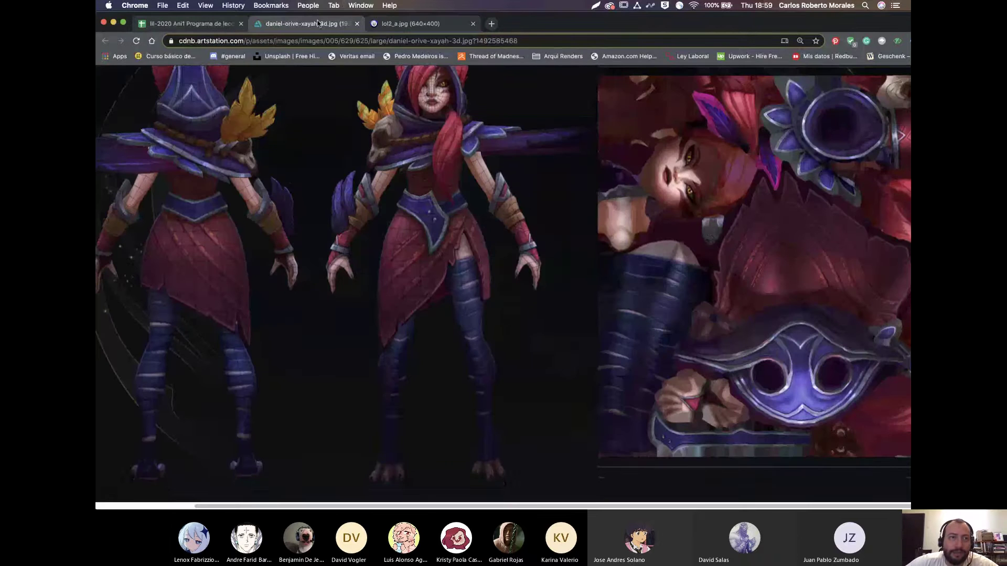
Examine the full Xayah character and texture sheet, then view the lol2_a.jpg character with its UV layout
{"action": "scroll", "coordinate": [709, 244], "scroll_direction": "up", "scroll_amount": 2}
{"action": "key", "text": "super+minus"}
{"action": "key", "text": "super+minus"}
{"action": "key", "text": "super+minus"}
{"action": "key", "text": "super+minus"}
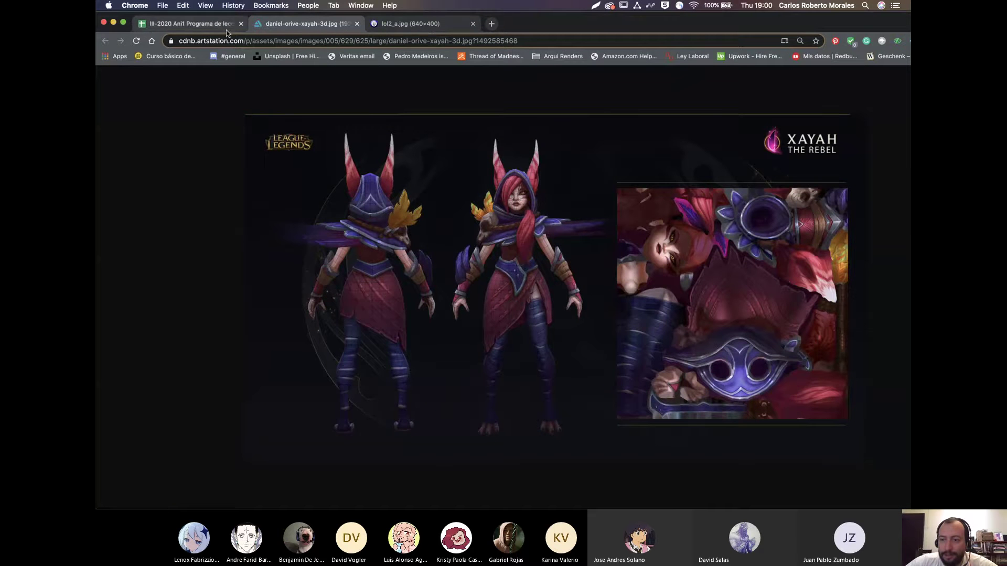
{"action": "left_click", "coordinate": [419, 24]}
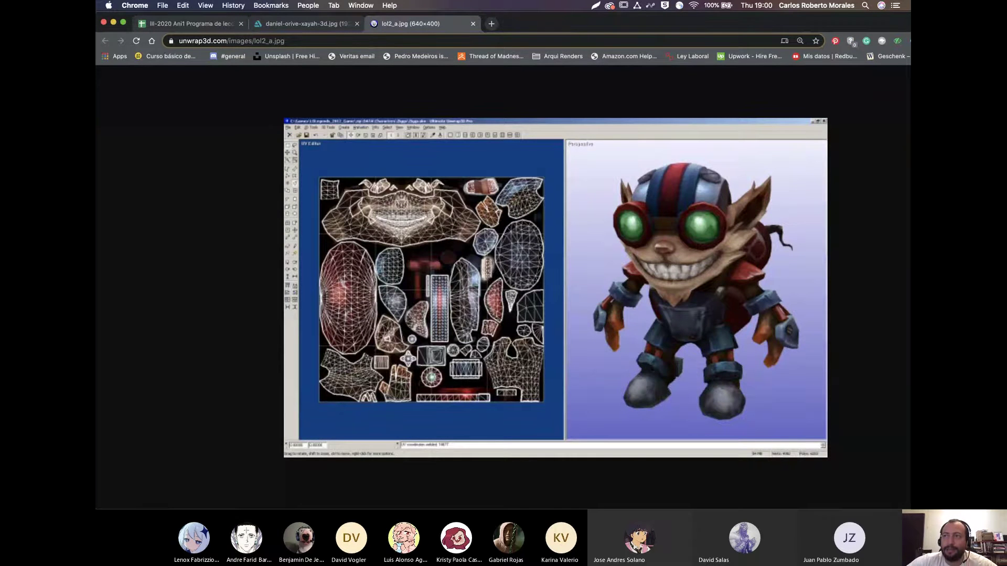
Switch to Maya and examine the cube from a higher angle alongside its unfolded UV layout
{"action": "key", "text": "super+Tab"}
{"action": "scroll", "coordinate": [539, 291], "scroll_direction": "down", "scroll_amount": 1}
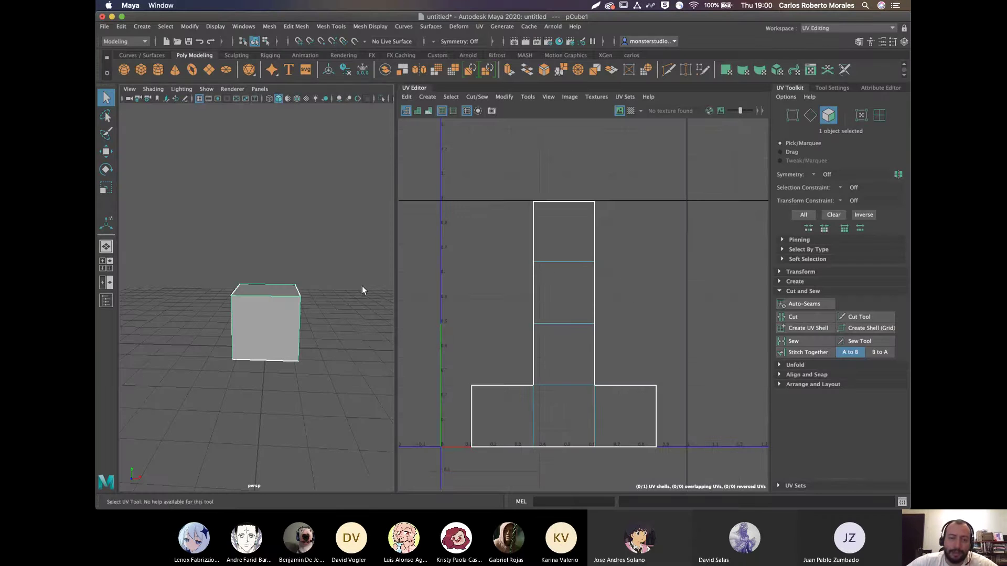
{"action": "scroll", "coordinate": [337, 279], "scroll_direction": "down", "scroll_amount": 1}
{"action": "scroll", "coordinate": [294, 275], "scroll_direction": "up", "scroll_amount": 3}
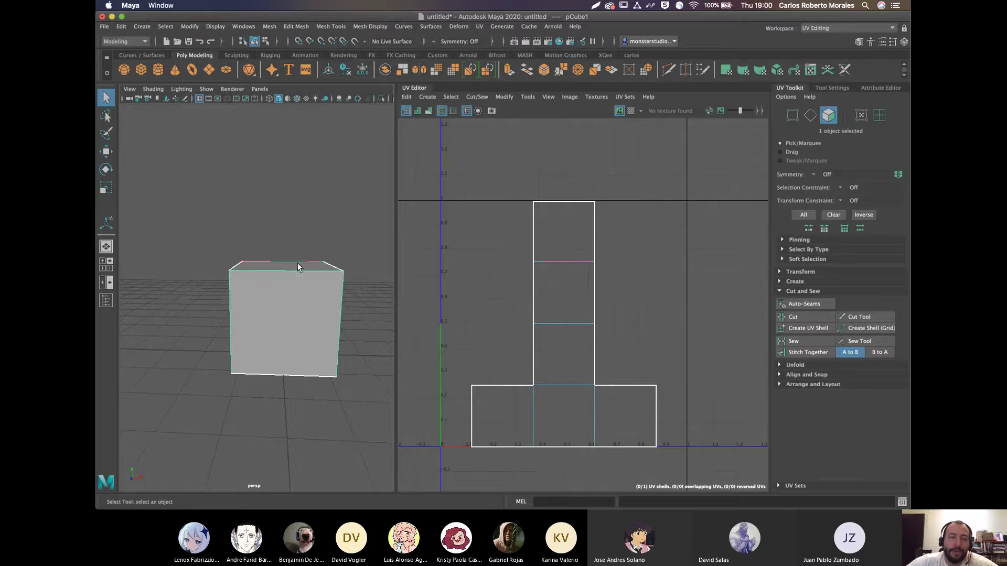
{"action": "left_click_drag", "start_coordinate": [322, 232], "coordinate": [299, 234], "text": "alt"}
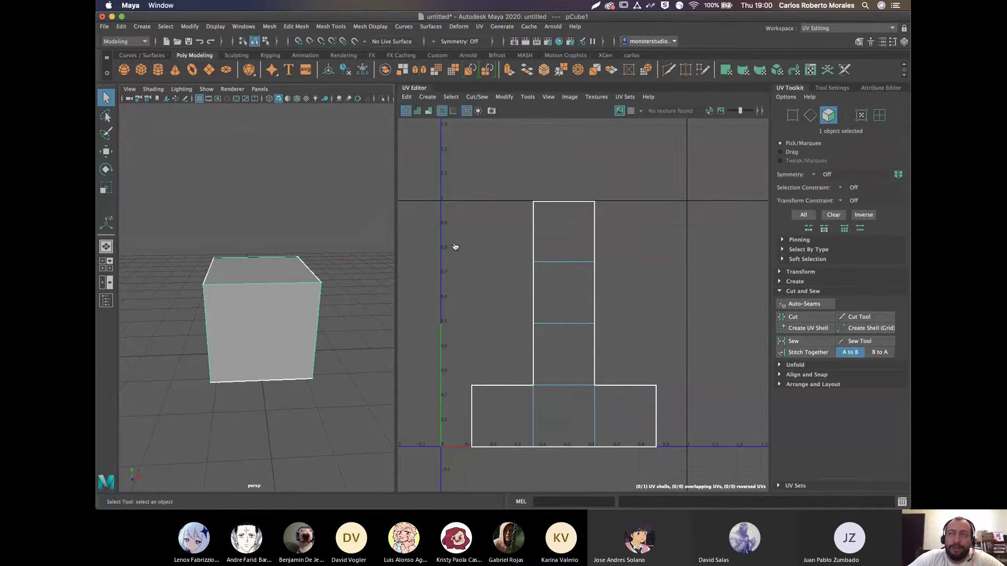
Switch to Photoshop, hide the Rectangle 1 layer and add an empty layer above it
{"action": "key", "text": "super+Tab"}
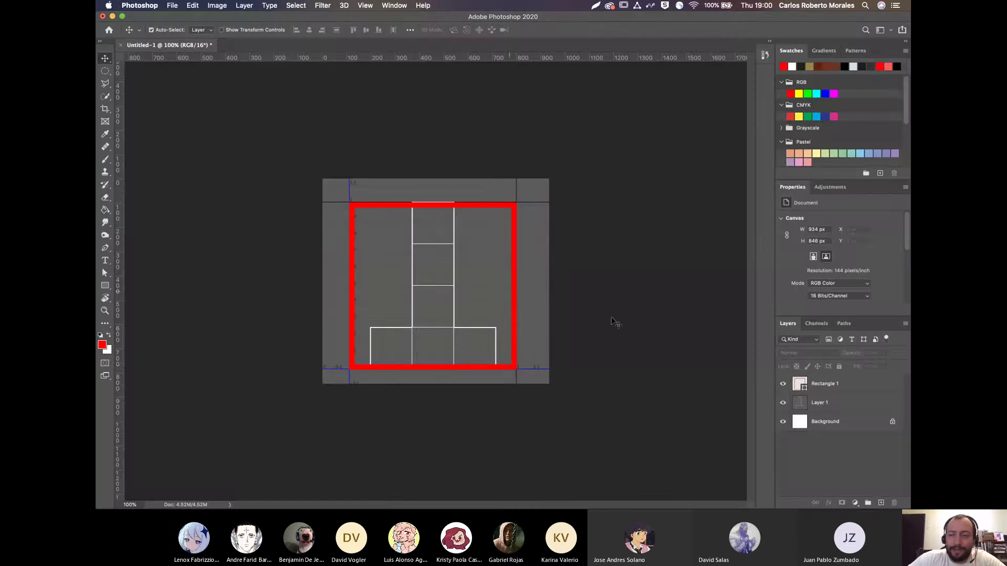
{"action": "left_click", "coordinate": [783, 383]}
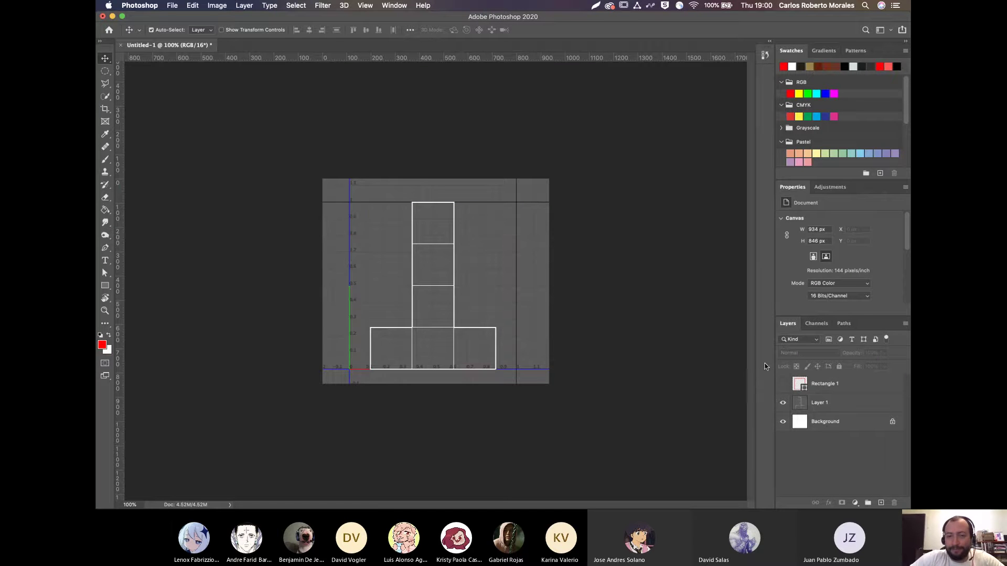
{"action": "left_click", "coordinate": [878, 503]}
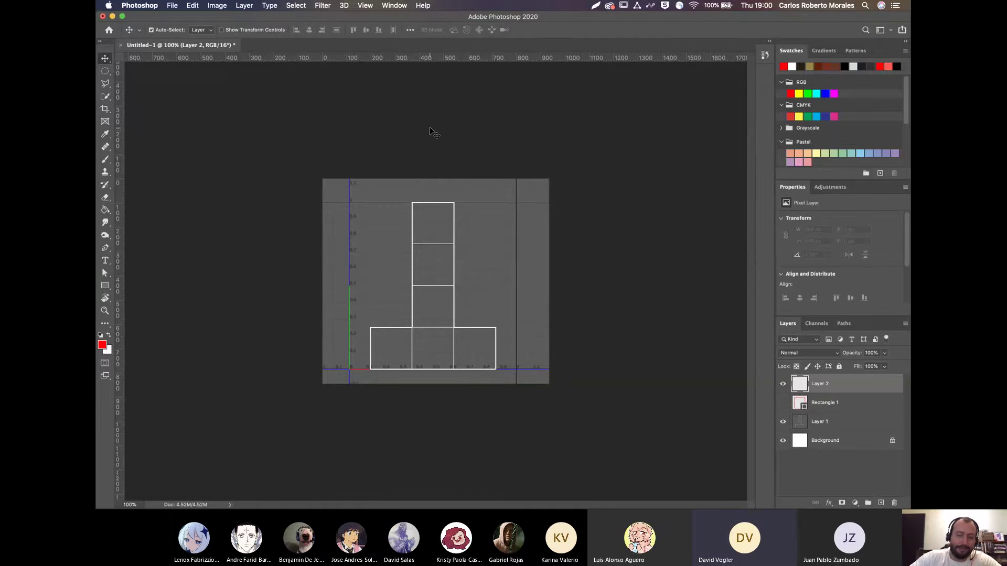
Create a new 934 × 846 px document and add a text layer reading "1920 x1080" in its upper part
{"action": "key", "text": "super+n"}
{"action": "key", "text": "Return"}
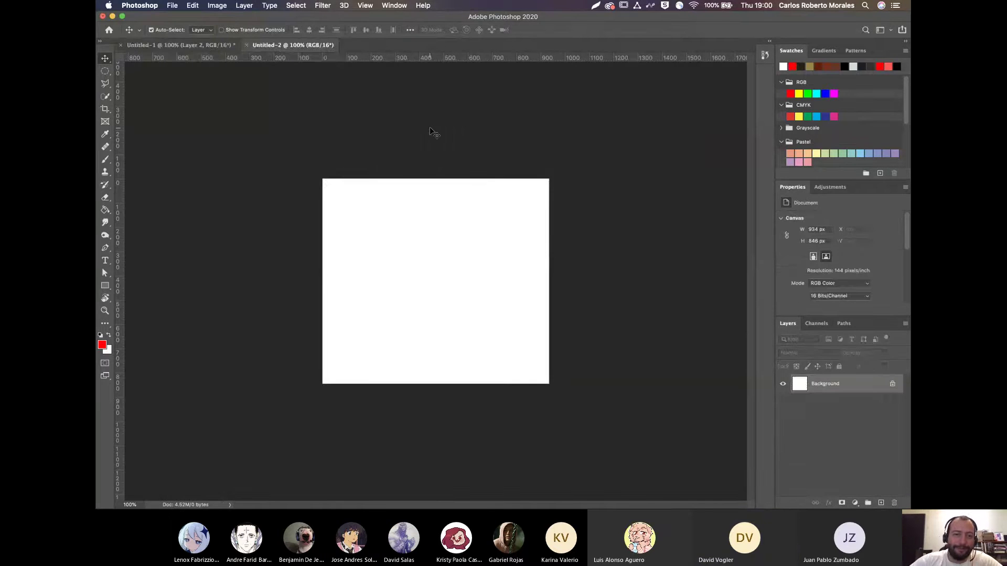
{"action": "key", "text": "t"}
{"action": "left_click", "coordinate": [366, 220]}
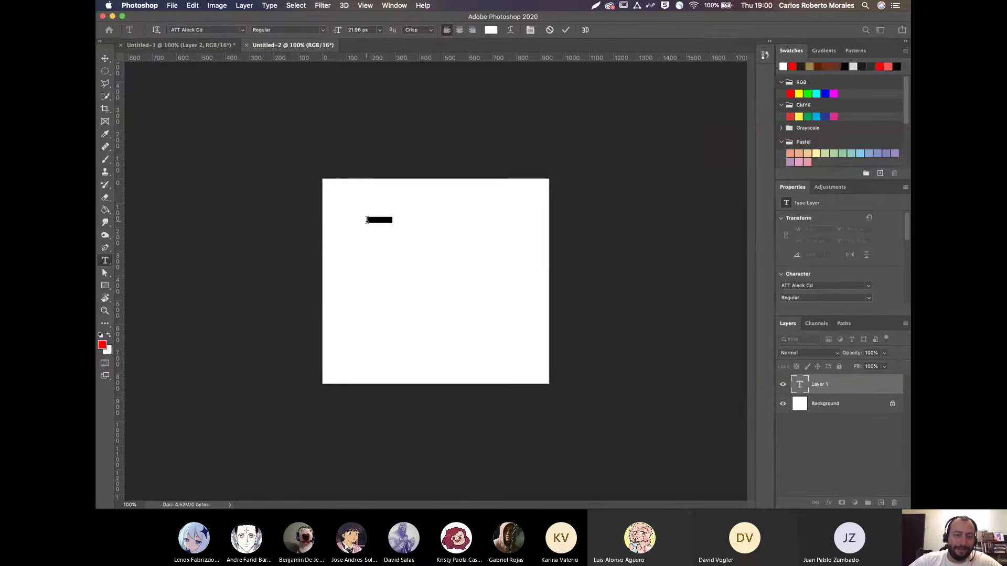
{"action": "key", "text": "BackSpace"}
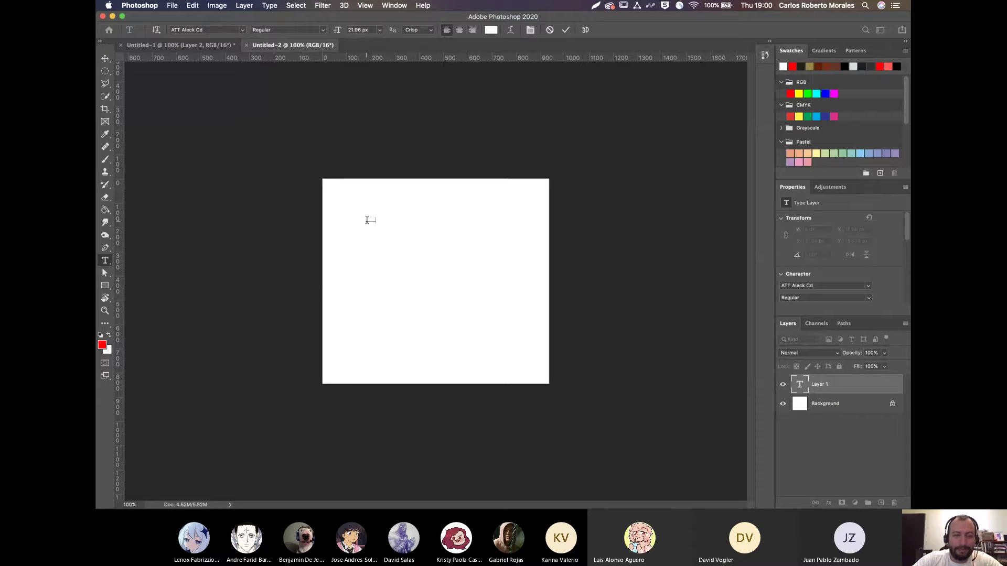
{"action": "type", "text": "a"}
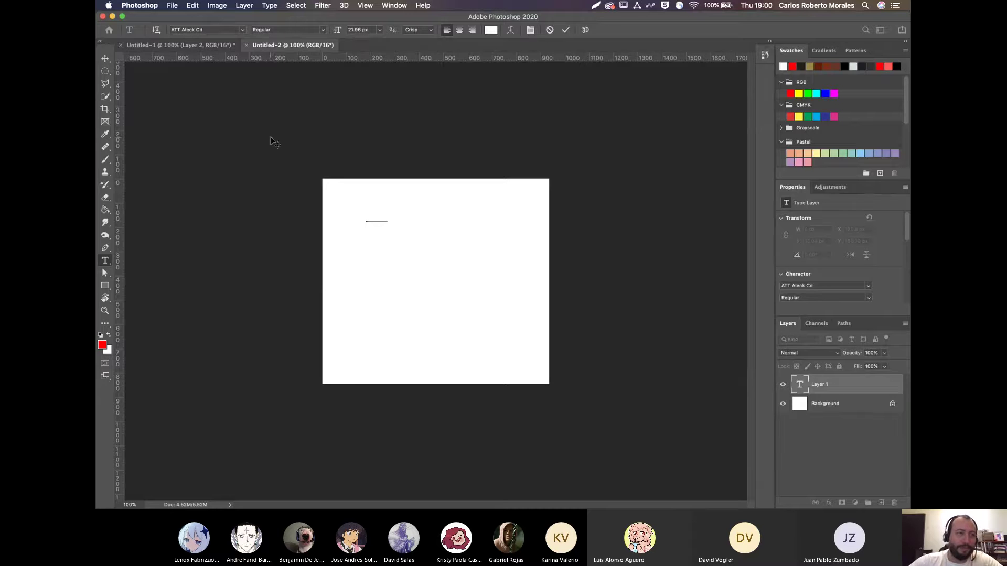
{"action": "left_click", "coordinate": [105, 59]}
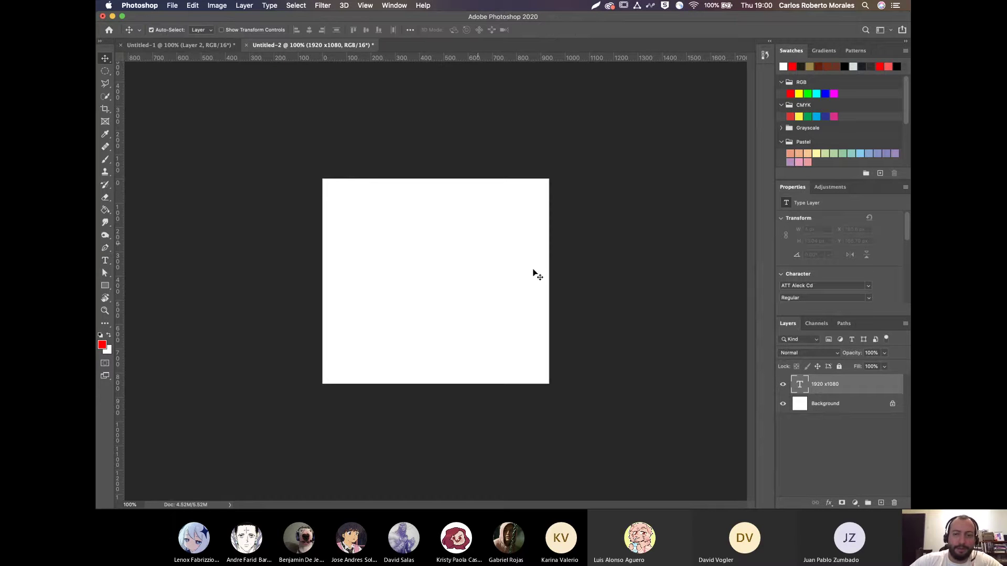
Set the color of the "1920 x1080" text to red, ff0000
{"action": "double_click", "coordinate": [800, 385]}
{"action": "left_click", "coordinate": [491, 30]}
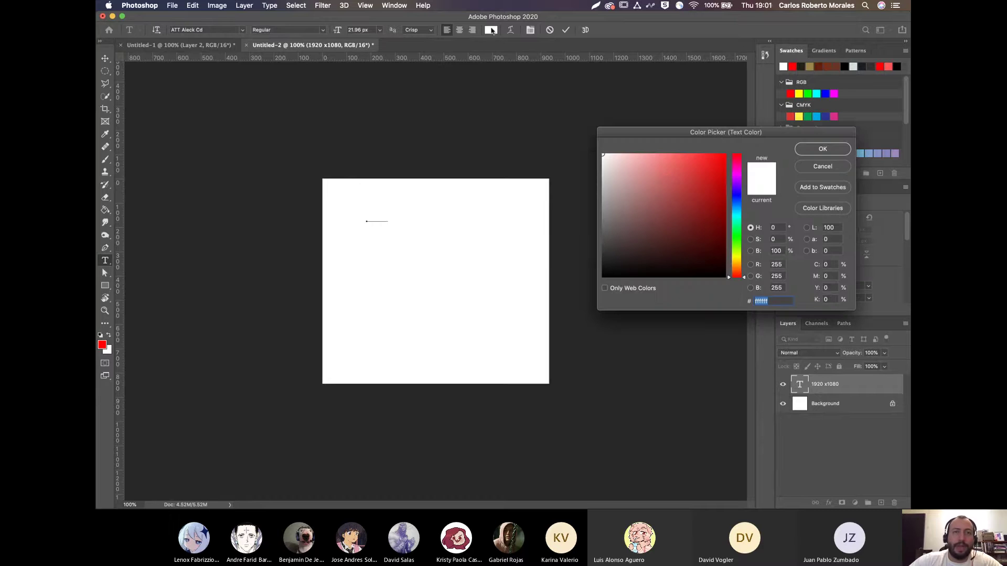
{"action": "type", "text": "ff0000"}
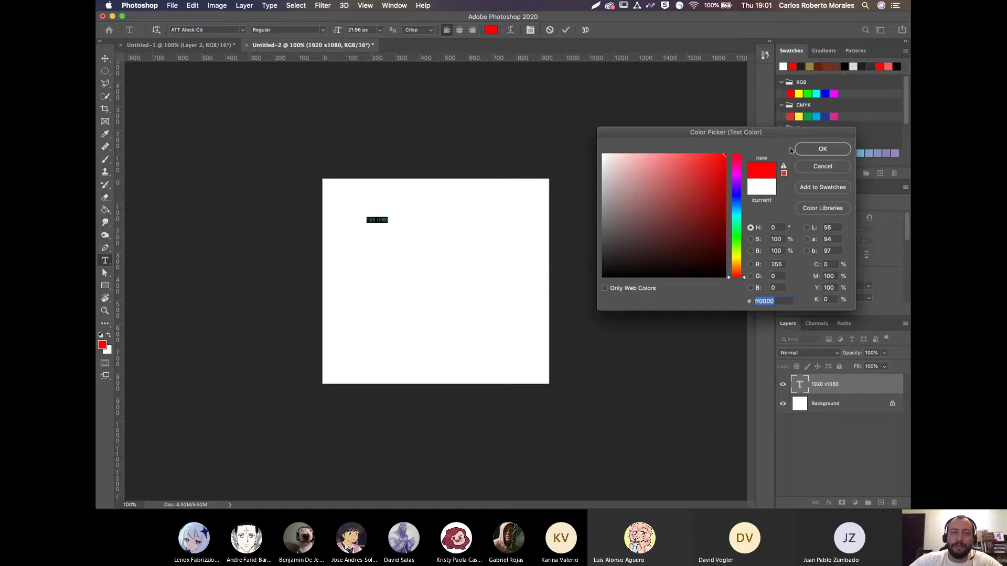
{"action": "left_click", "coordinate": [805, 150]}
{"action": "left_click", "coordinate": [105, 58]}
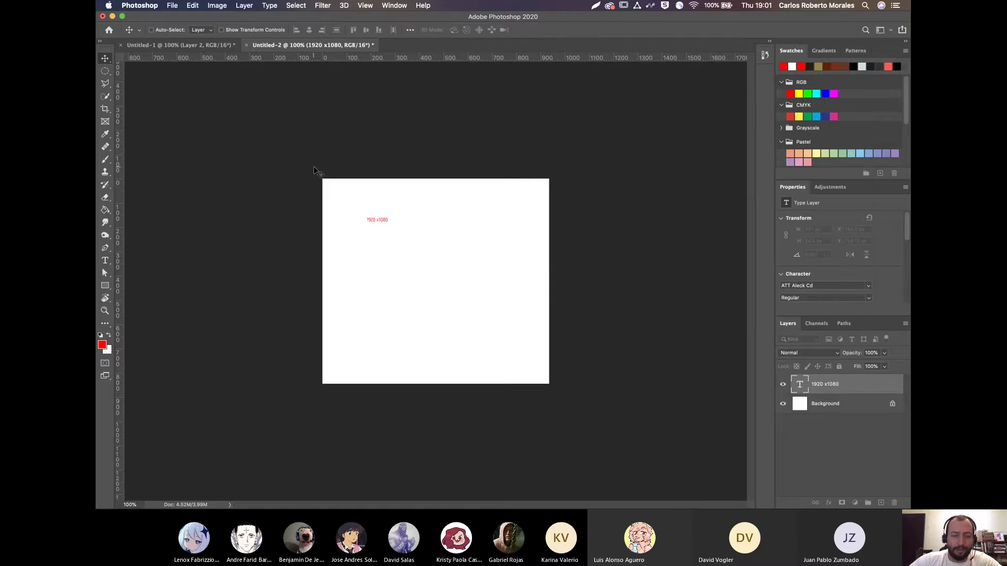
Scale the "1920 x1080" text up to about 485 px wide and move it near the canvas's upper edge
{"action": "key", "text": "super+t"}
{"action": "left_click_drag", "start_coordinate": [390, 225], "coordinate": [478, 271]}
{"action": "key", "text": "Return"}
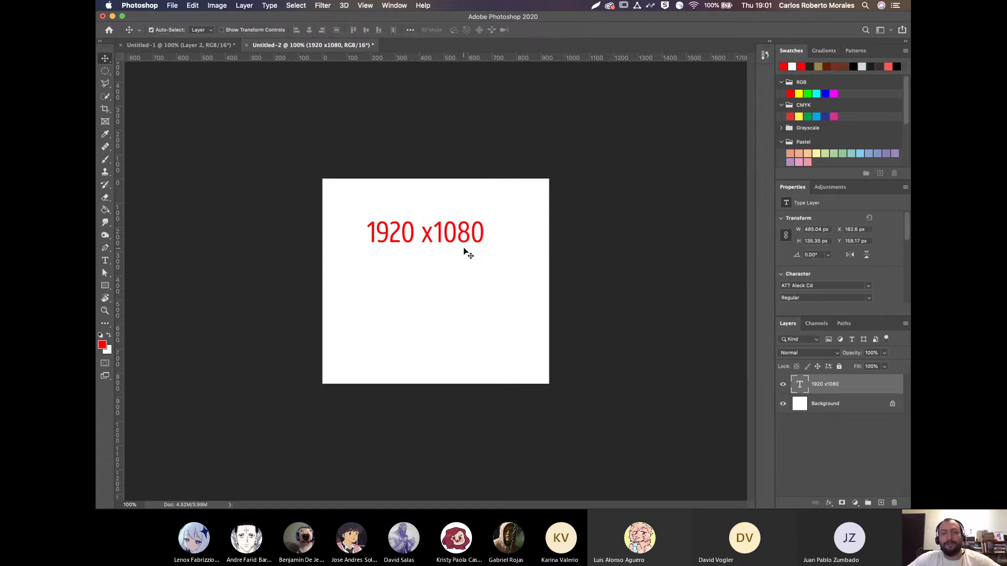
{"action": "left_click_drag", "start_coordinate": [441, 241], "coordinate": [441, 222]}
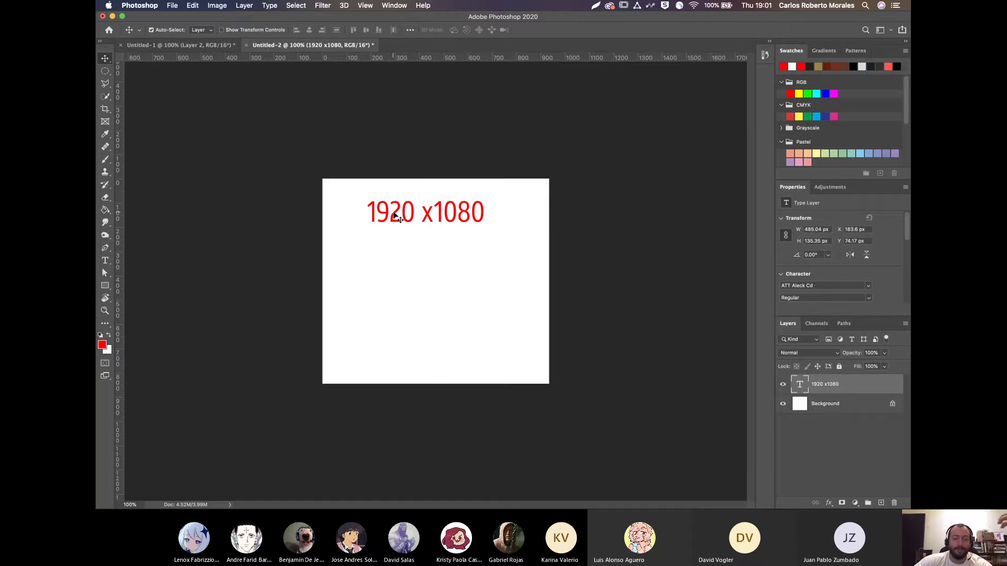
{"action": "left_click_drag", "start_coordinate": [396, 216], "coordinate": [402, 200]}
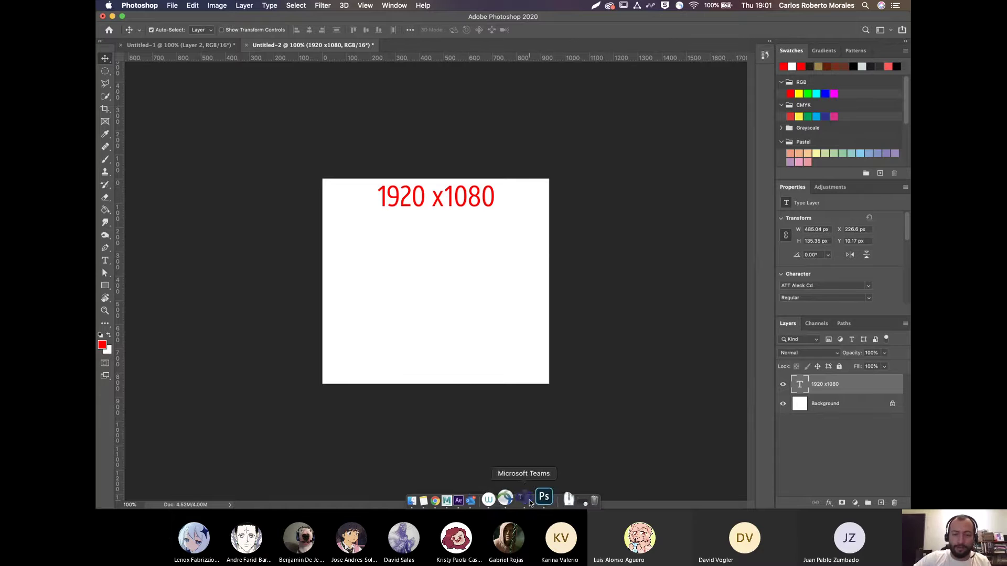
{"action": "left_click", "coordinate": [529, 501]}
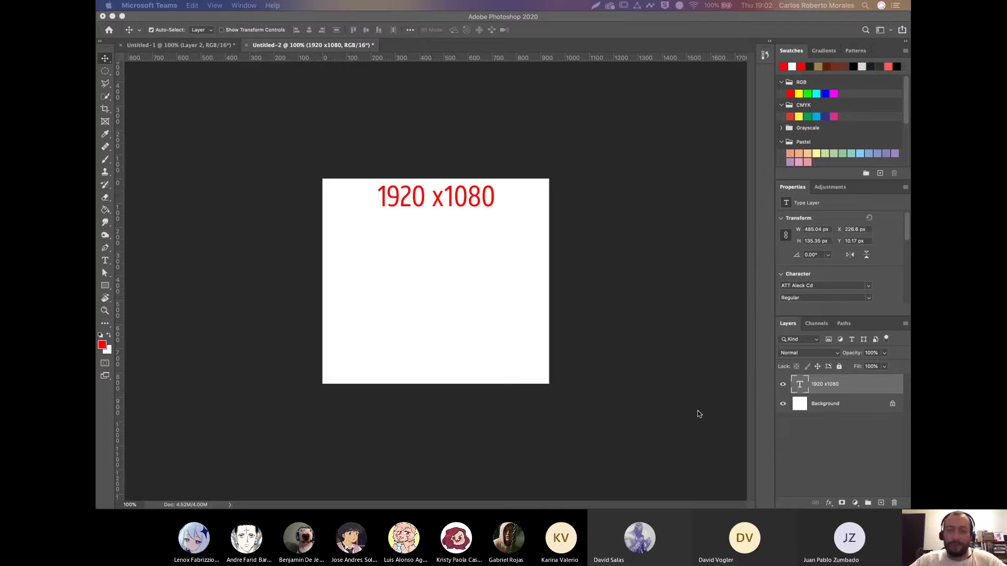
{"action": "left_click", "coordinate": [457, 206]}
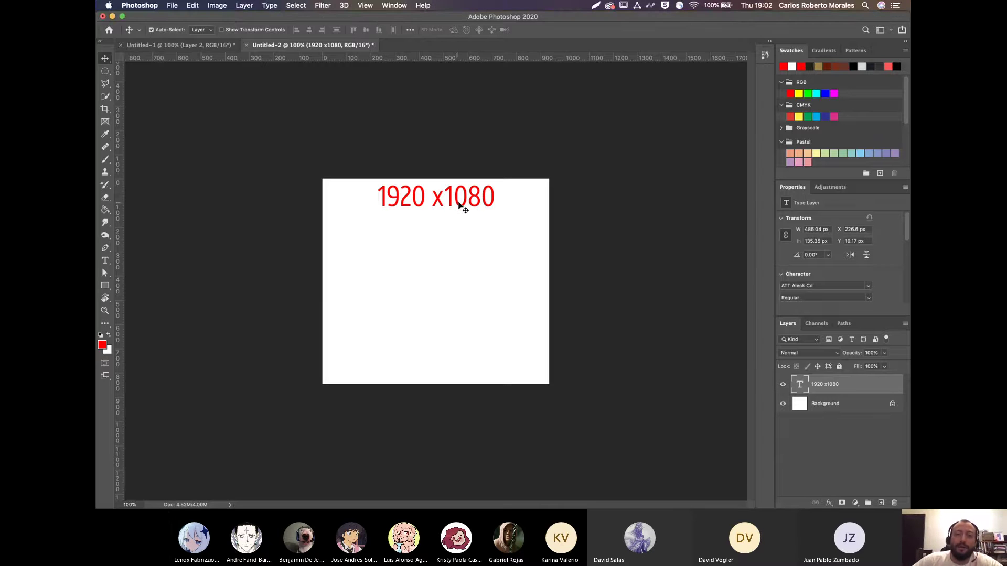
Duplicate the "1920 x1080" text to the middle of the canvas and change the copy to "2048x2048"
{"action": "left_click_drag", "start_coordinate": [462, 206], "coordinate": [462, 281]}
{"action": "double_click", "coordinate": [462, 282]}
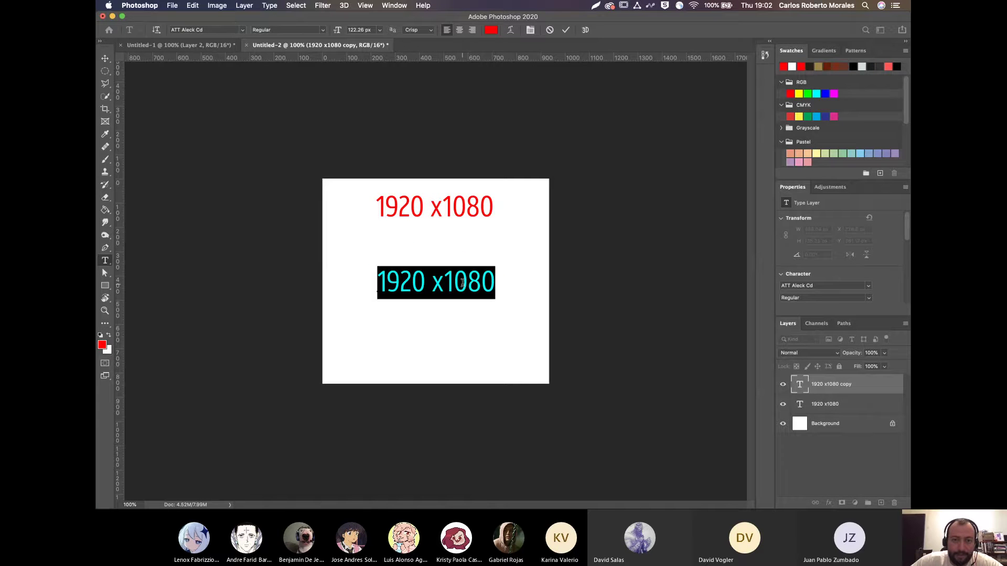
{"action": "type", "text": "204"}
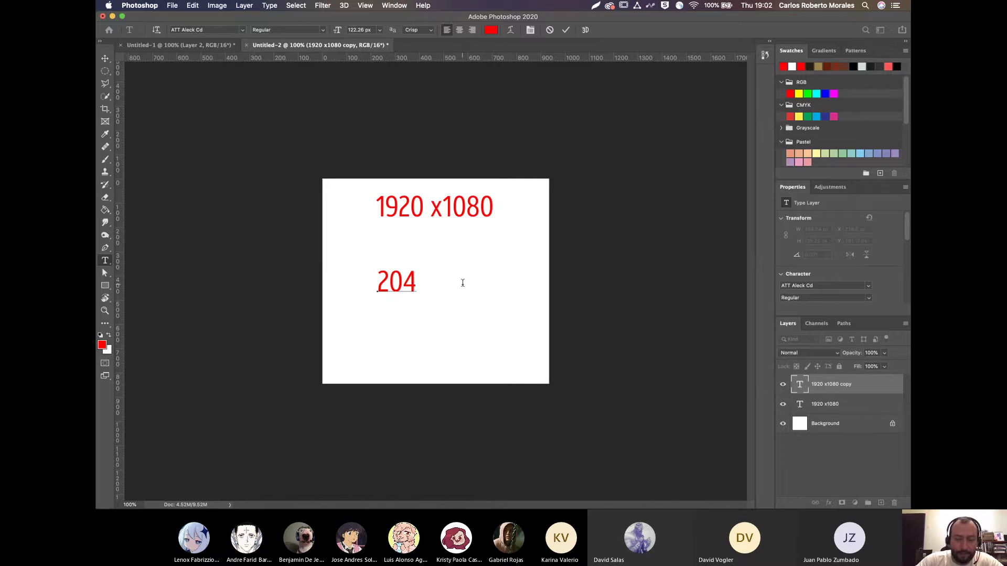
{"action": "type", "text": "8x2"}
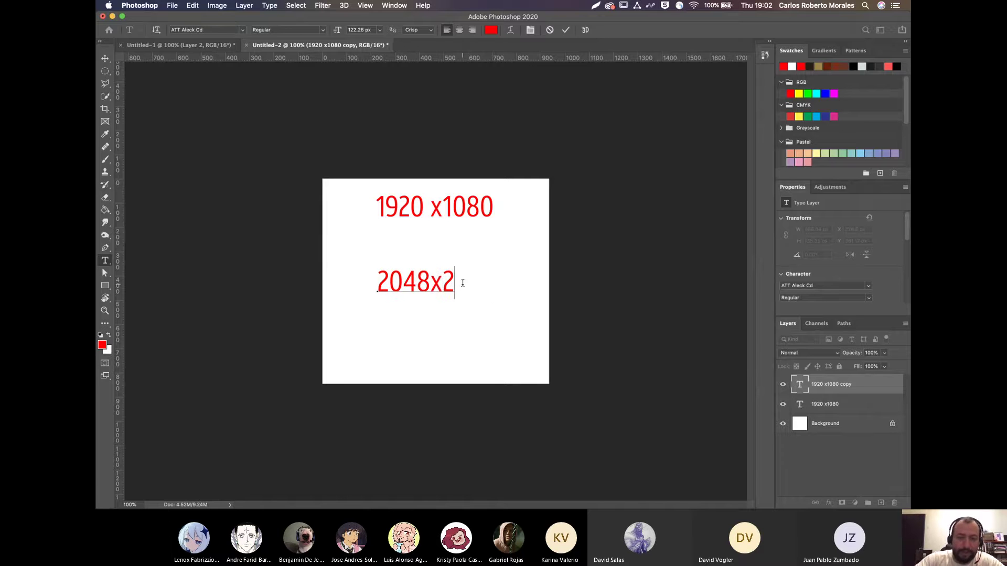
{"action": "type", "text": "048"}
{"action": "left_click", "coordinate": [105, 59]}
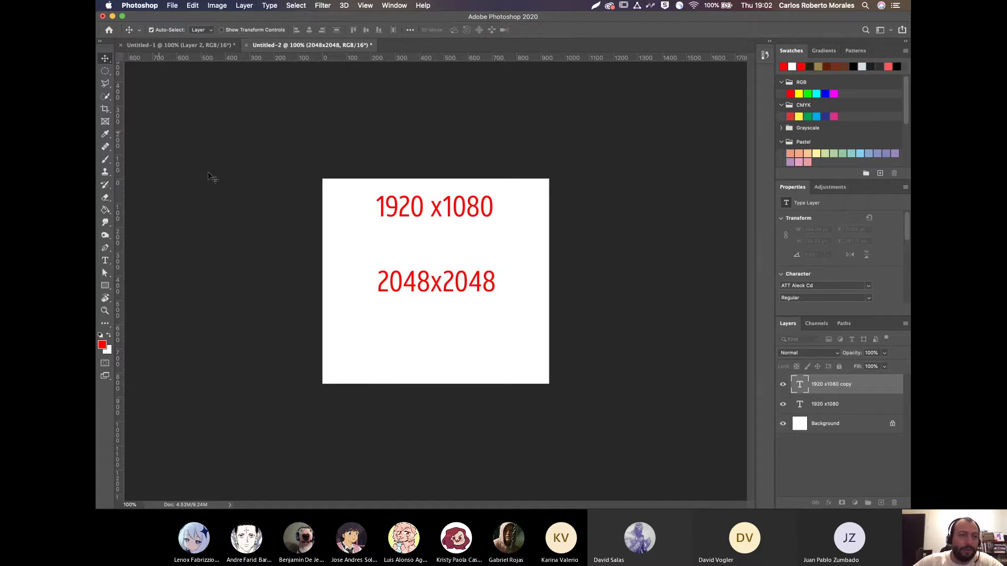
Duplicate the "2048x2048" text directly below itself and change the copy to "SIEMPRE"
{"action": "left_click_drag", "start_coordinate": [441, 292], "coordinate": [438, 311], "text": "alt"}
{"action": "double_click", "coordinate": [438, 313]}
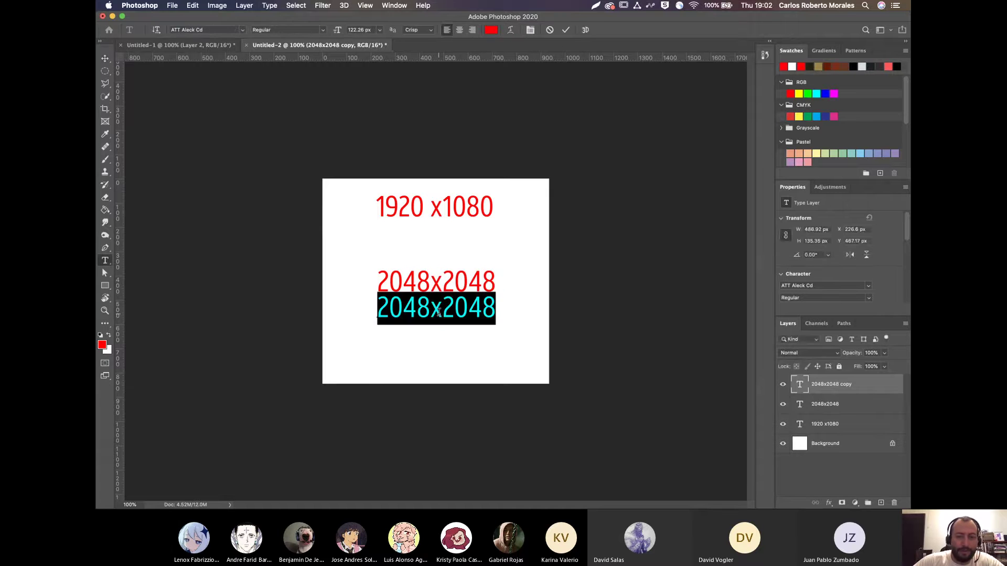
{"action": "type", "text": "S"}
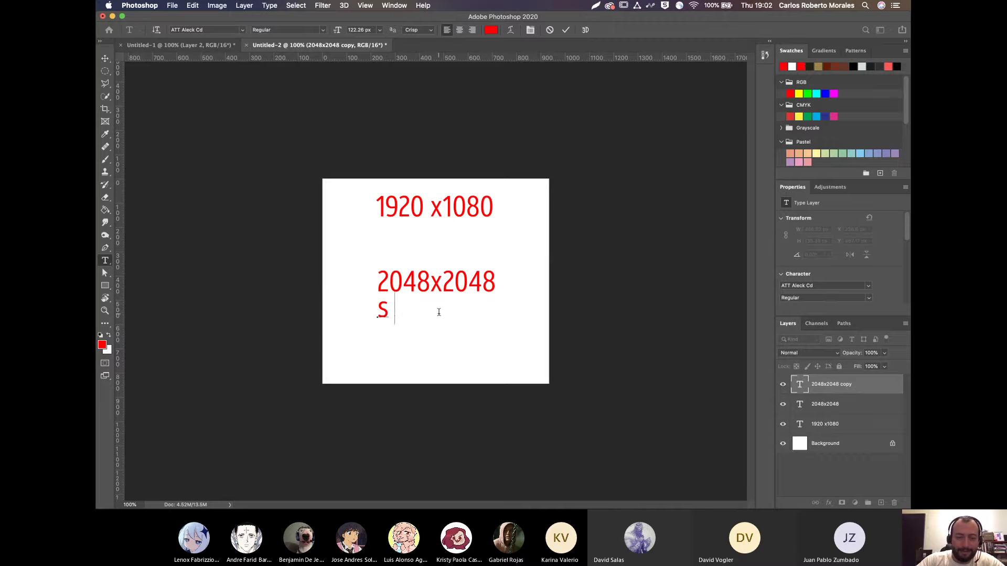
{"action": "type", "text": "IEM"}
{"action": "key", "text": "BackSpace"}
{"action": "key", "text": "BackSpace"}
{"action": "key", "text": "BackSpace"}
{"action": "key", "text": "BackSpace"}
{"action": "type", "text": "SIEMPRE"}
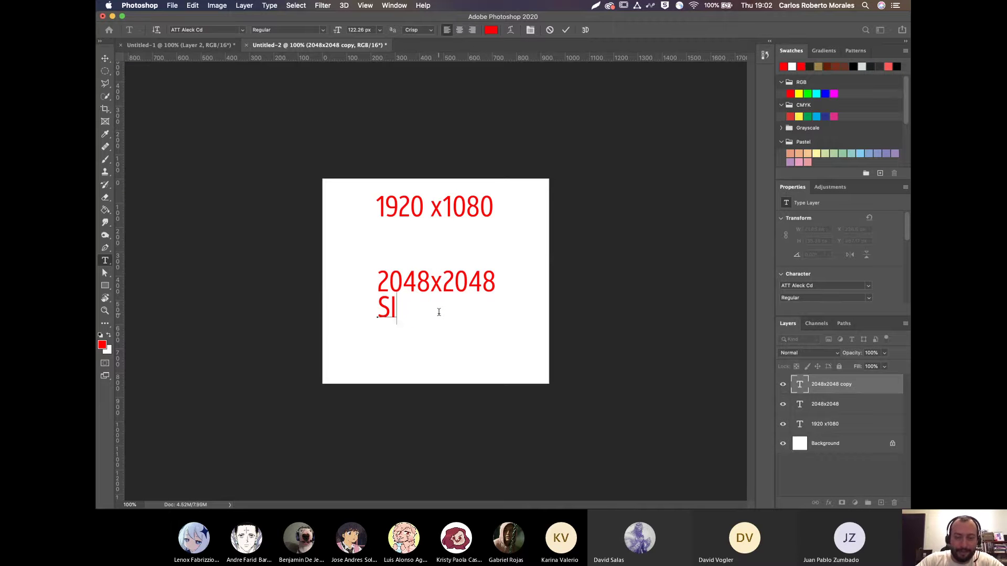
{"action": "left_click", "coordinate": [105, 58]}
Scale the "SIEMPRE" text up to about 894 px wide and center it horizontally on the canvas
{"action": "key", "text": "super+t"}
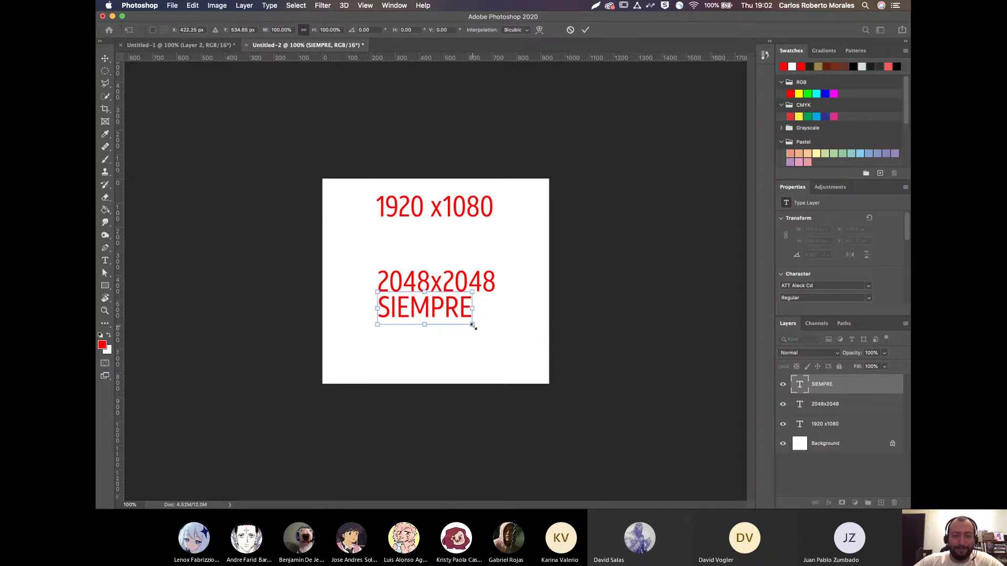
{"action": "left_click_drag", "start_coordinate": [474, 326], "coordinate": [596, 369]}
{"action": "left_click_drag", "start_coordinate": [503, 341], "coordinate": [454, 340]}
{"action": "key", "text": "Return"}
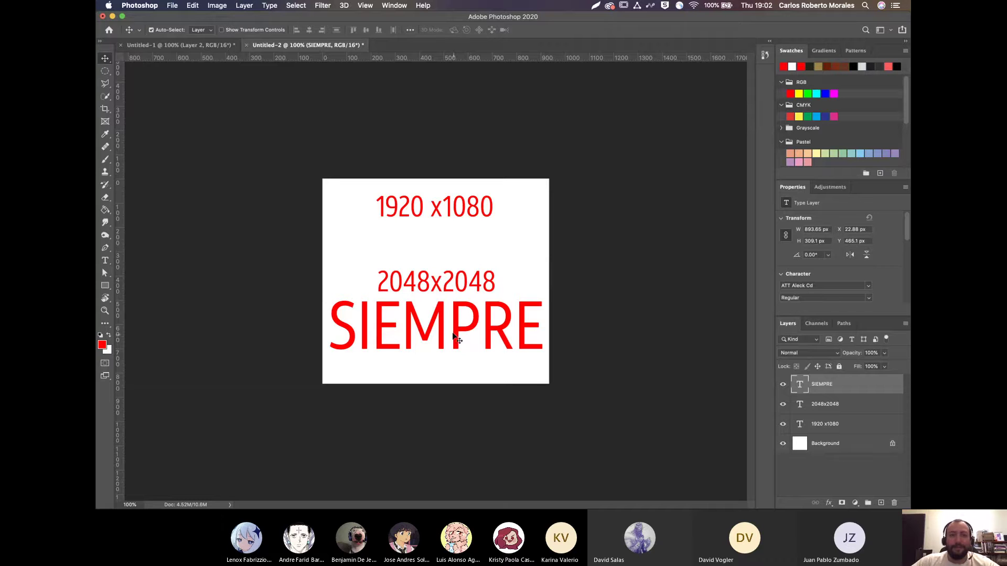
Delete the "1920 x1080" text and put a copy of "SIEMPRE" above "2048x2048", reworded as "CUADRADAS"
{"action": "left_click", "coordinate": [416, 217]}
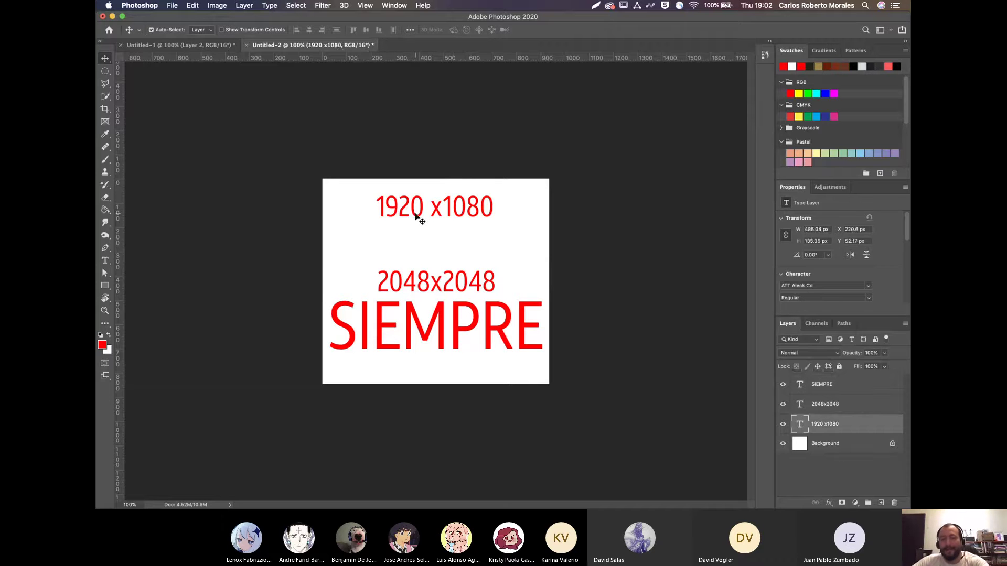
{"action": "key", "text": "Delete"}
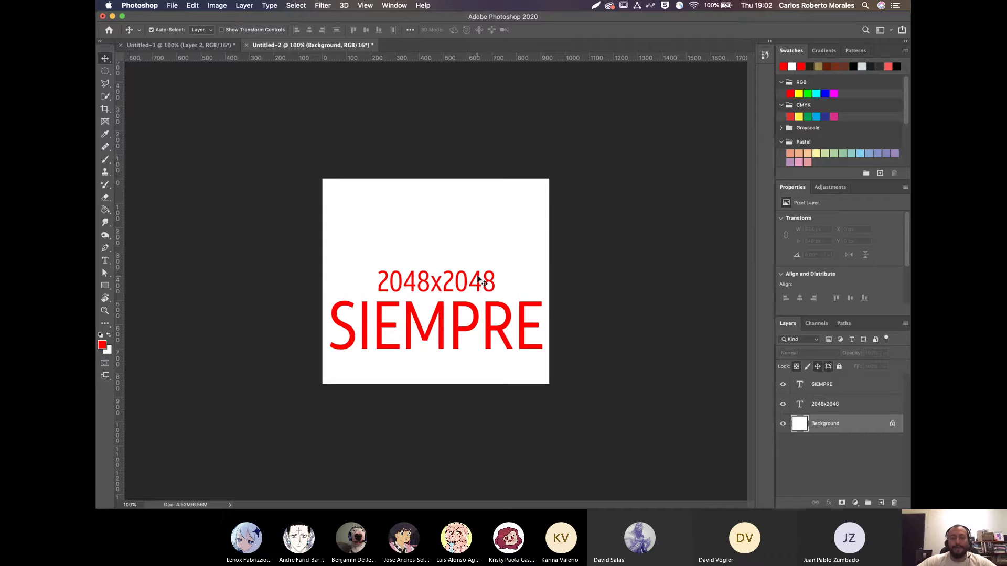
{"action": "left_click_drag", "start_coordinate": [470, 308], "coordinate": [464, 225], "text": "alt"}
{"action": "key", "text": "t"}
{"action": "double_click", "coordinate": [470, 230]}
{"action": "type", "text": "C"}
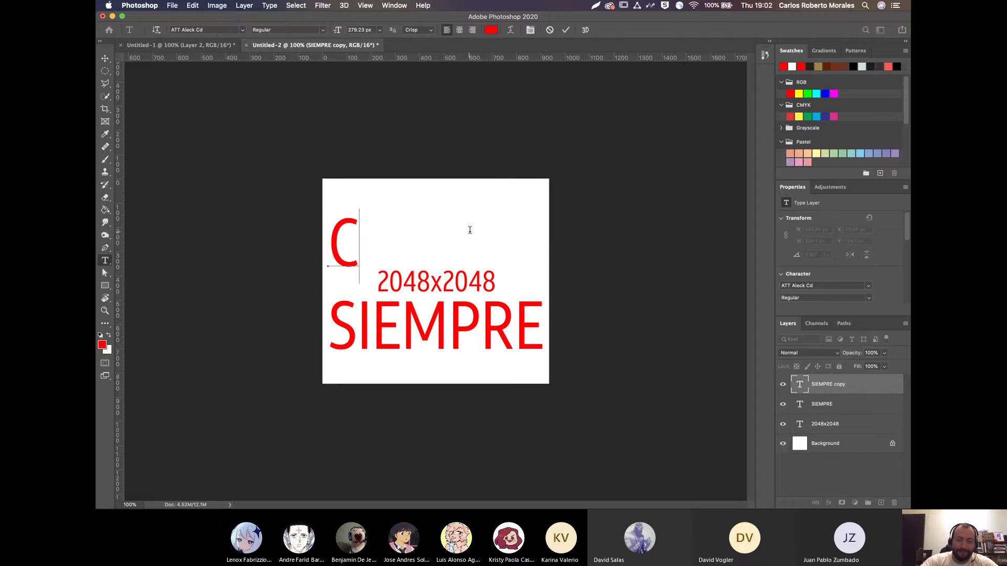
{"action": "type", "text": "UADRAD"}
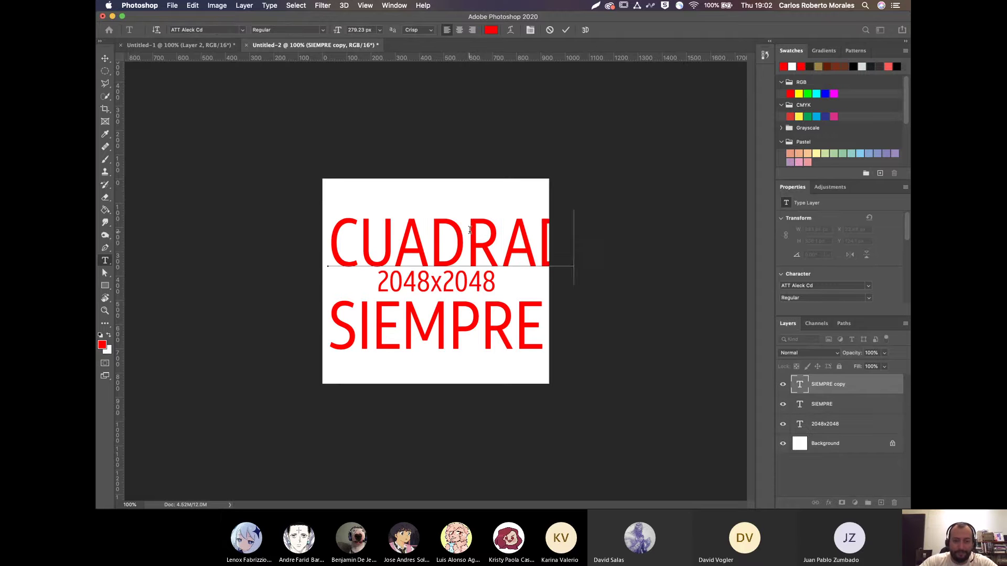
{"action": "type", "text": "AS"}
{"action": "left_click", "coordinate": [106, 59]}
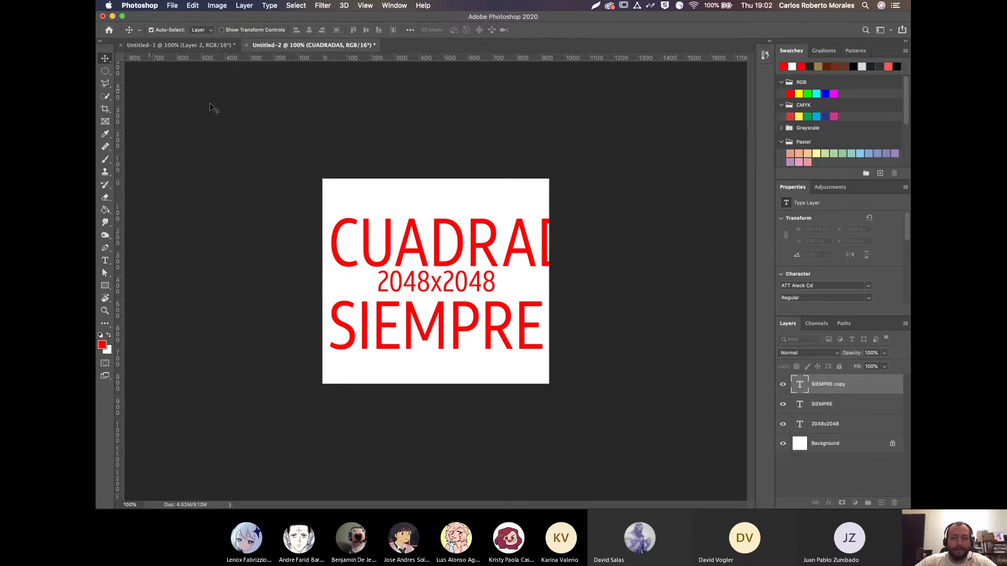
Scale the "CUADRADAS" text down to about 810 px wide, centered on the canvas, and nudge "2048x2048" slightly up between the other words
{"action": "key", "text": "super+t"}
{"action": "left_click_drag", "start_coordinate": [326, 209], "coordinate": [439, 235]}
{"action": "left_click_drag", "start_coordinate": [493, 262], "coordinate": [398, 240]}
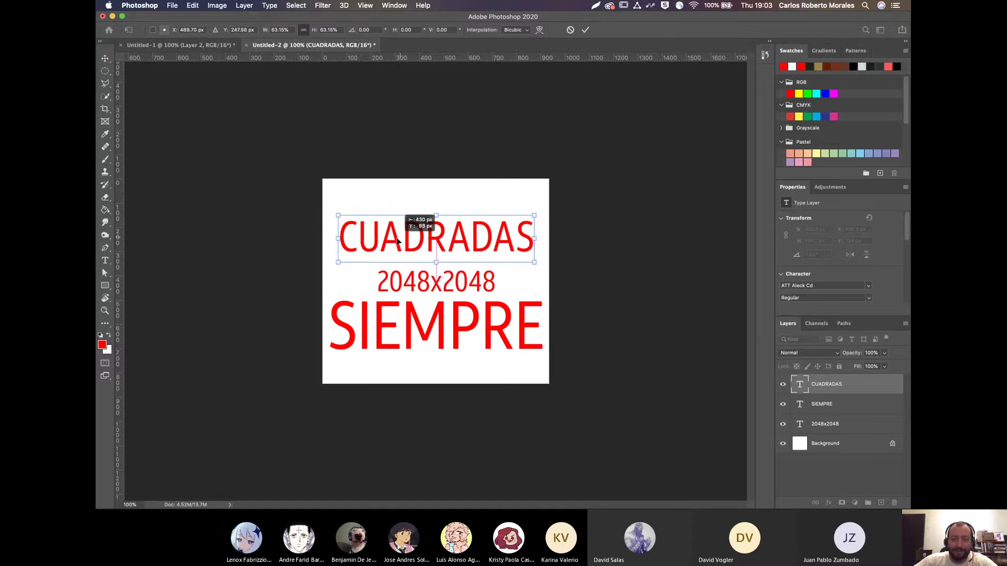
{"action": "key", "text": "Return"}
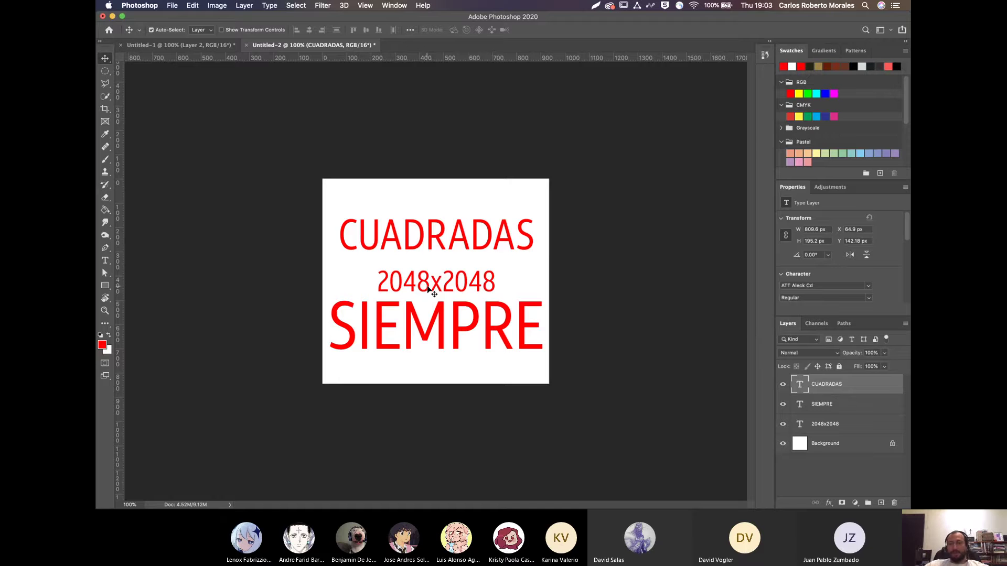
{"action": "left_click_drag", "start_coordinate": [429, 289], "coordinate": [428, 284]}
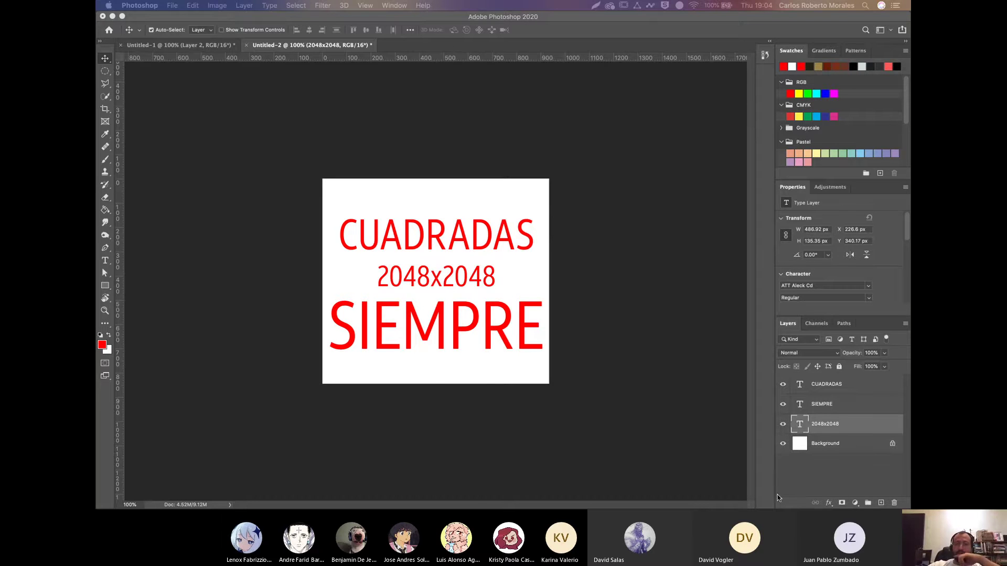
{"action": "left_click", "coordinate": [571, 268]}
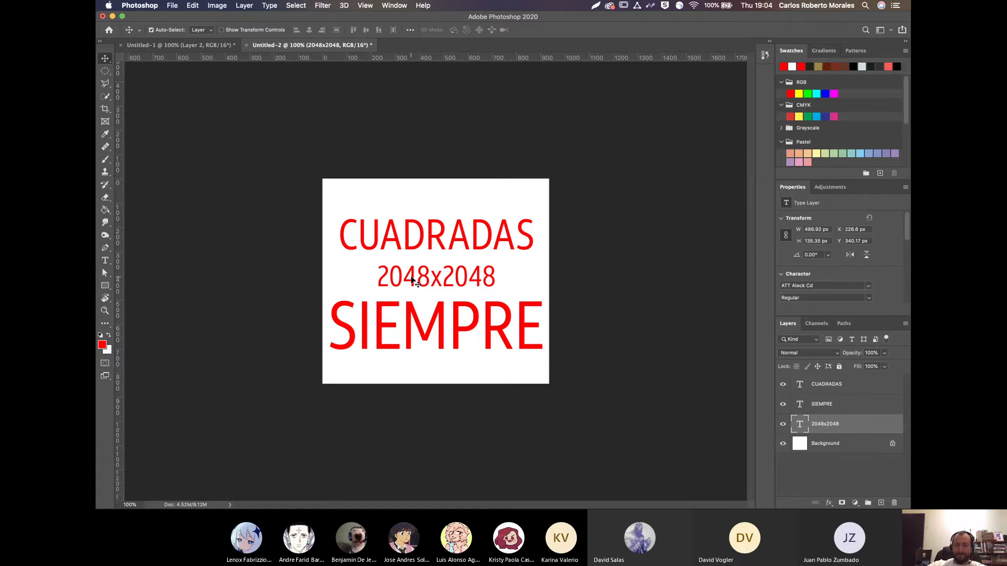
Switch to Maya and frame the cube's unfolded UV layout in the UV Editor
{"action": "key", "text": "super+Tab"}
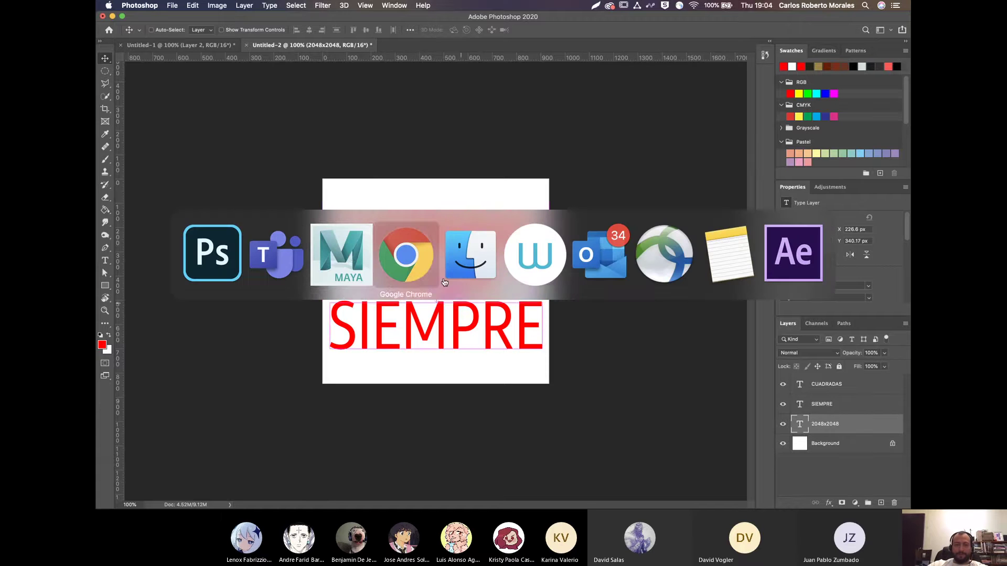
{"action": "key", "text": "super+Tab"}
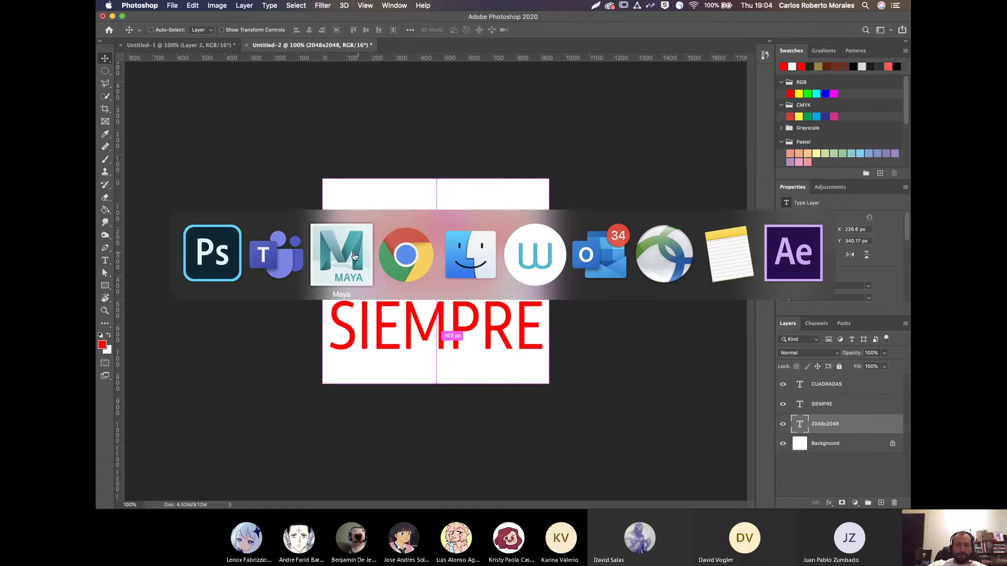
{"action": "left_click", "coordinate": [360, 264]}
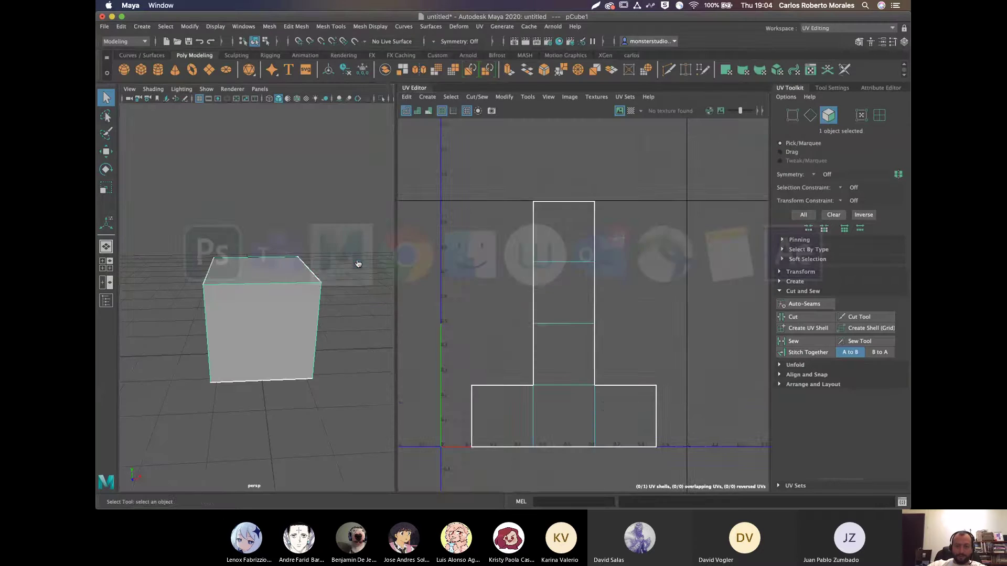
{"action": "scroll", "coordinate": [540, 288], "scroll_direction": "up", "scroll_amount": 1}
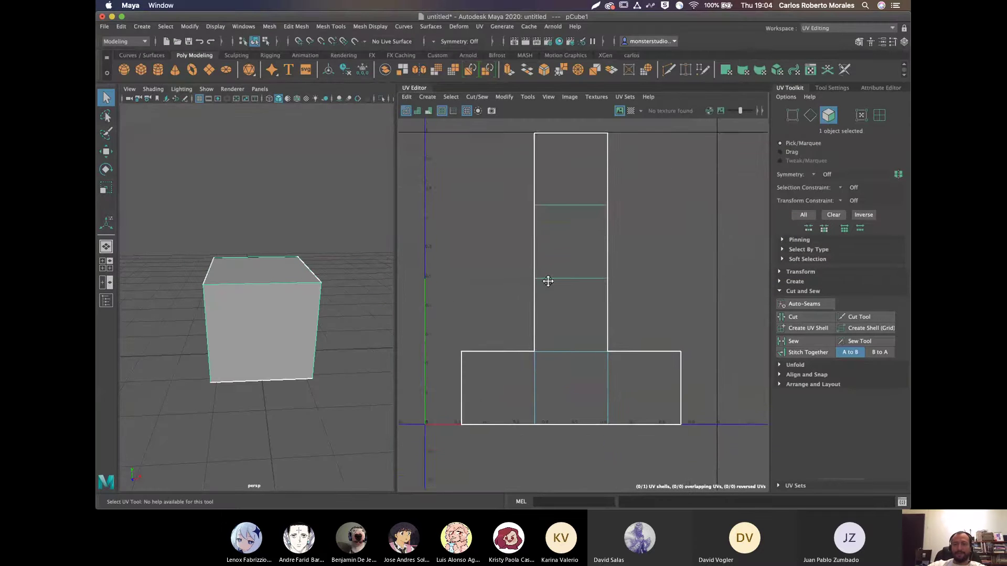
{"action": "mouse_move", "coordinate": [546, 281]}
{"action": "middle_mouse_down", "text": "alt"}
{"action": "mouse_move", "coordinate": [544, 333]}
{"action": "mouse_move", "coordinate": [550, 295]}
{"action": "middle_mouse_up", "text": "alt"}
{"action": "scroll", "coordinate": [544, 326], "scroll_direction": "down", "scroll_amount": 1}
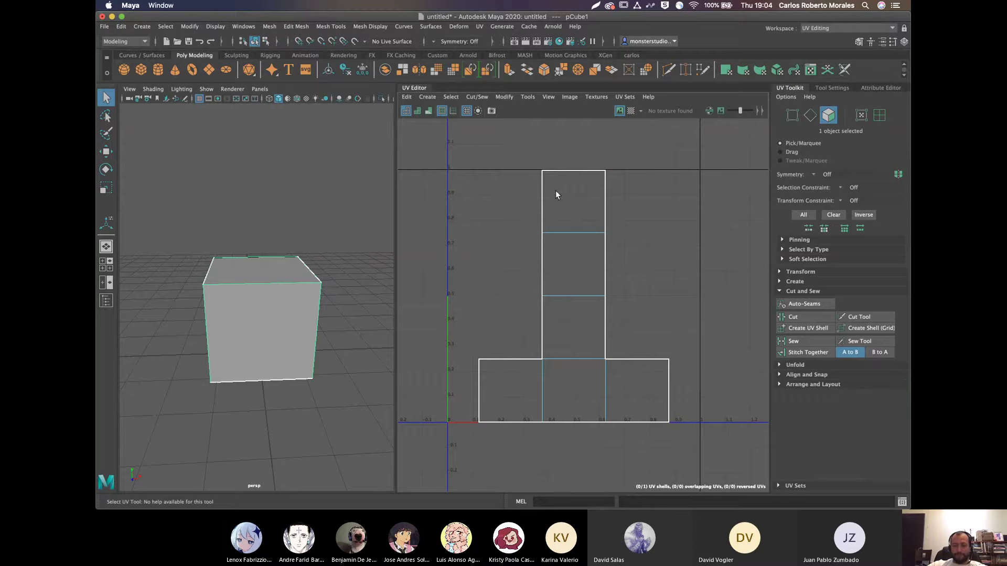
Scale all the cube's UV faces down to about 0.2 units tall and move them into the upper-left quadrant of the UV tile
{"action": "right_click_drag", "start_coordinate": [556, 191], "coordinate": [562, 216]}
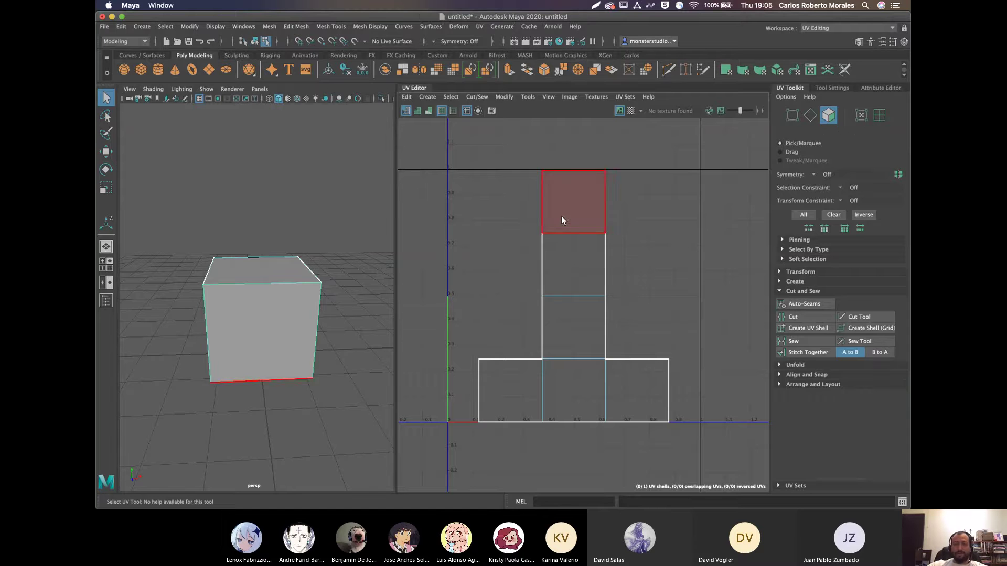
{"action": "double_click", "coordinate": [562, 253]}
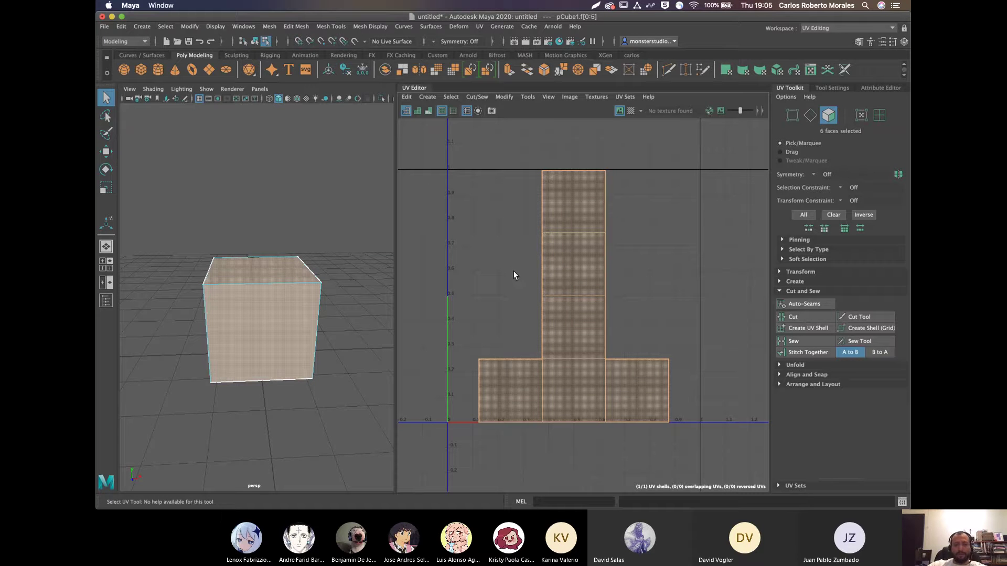
{"action": "key", "text": "r"}
{"action": "left_click_drag", "start_coordinate": [572, 295], "coordinate": [512, 306]}
{"action": "key", "text": "w"}
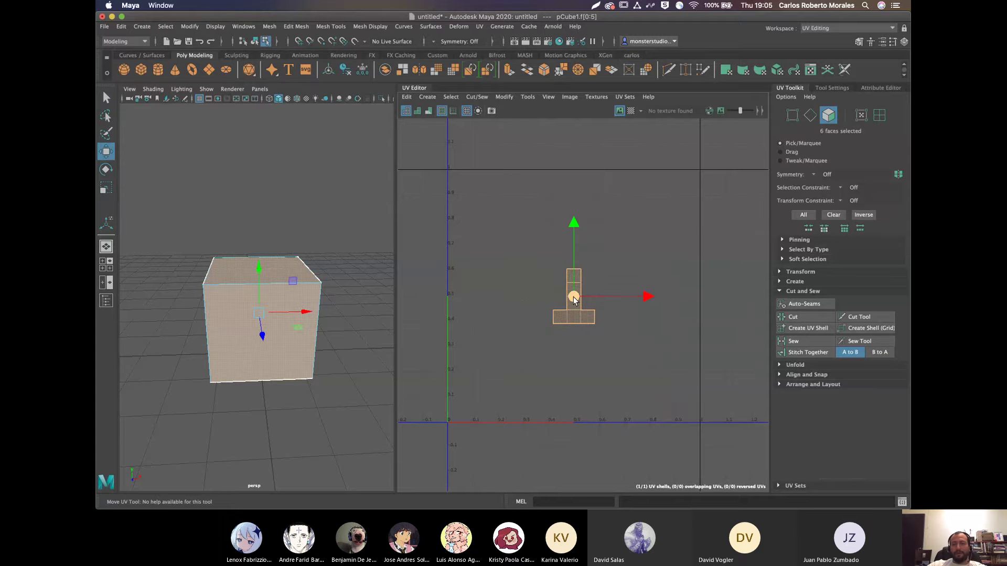
{"action": "left_click_drag", "start_coordinate": [573, 299], "coordinate": [520, 224]}
{"action": "left_click", "coordinate": [592, 280]}
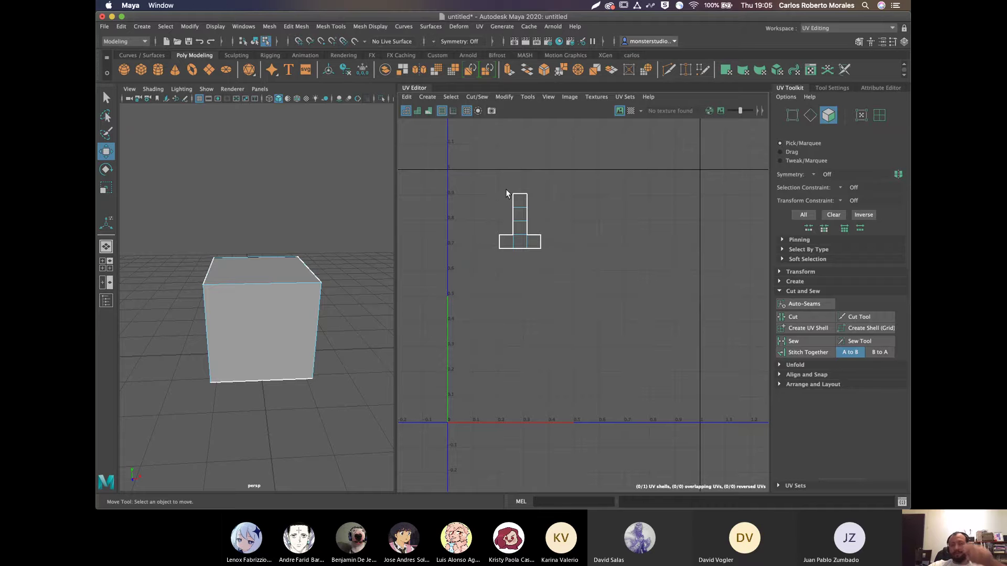
Display the checker map, examine the pattern on the cube's faces from several angles, and turn the map off again
{"action": "left_click", "coordinate": [631, 111]}
{"action": "left_click_drag", "start_coordinate": [231, 310], "coordinate": [283, 318], "text": "alt"}
{"action": "scroll", "coordinate": [303, 311], "scroll_direction": "up", "scroll_amount": 3}
{"action": "scroll", "coordinate": [283, 318], "scroll_direction": "down", "scroll_amount": 3}
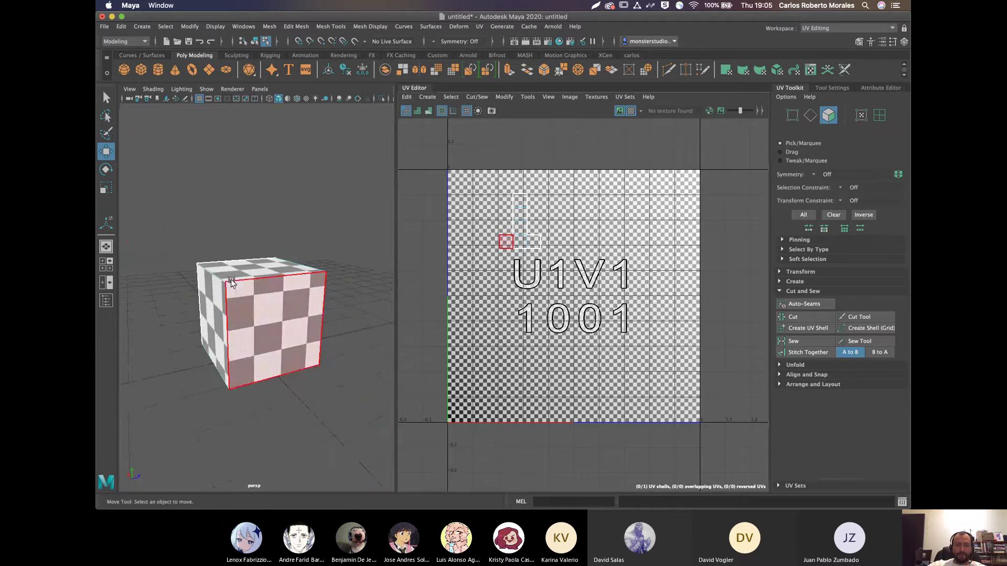
{"action": "right_click_drag", "start_coordinate": [228, 247], "coordinate": [274, 218]}
{"action": "left_click_drag", "start_coordinate": [283, 272], "coordinate": [179, 308], "text": "alt"}
{"action": "key", "text": "q"}
{"action": "scroll", "coordinate": [252, 300], "scroll_direction": "up", "scroll_amount": 2}
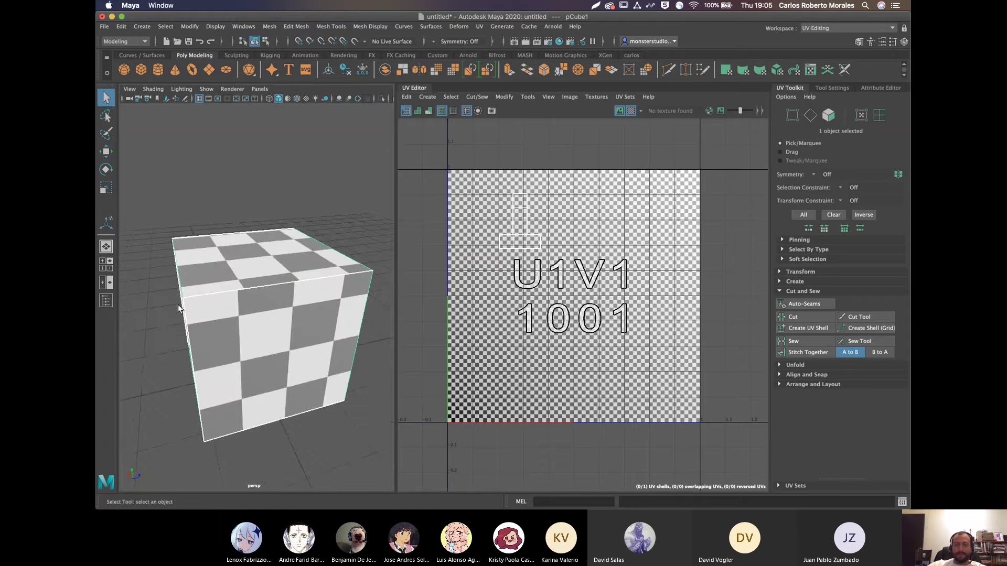
{"action": "left_click_drag", "start_coordinate": [289, 295], "coordinate": [232, 278], "text": "alt"}
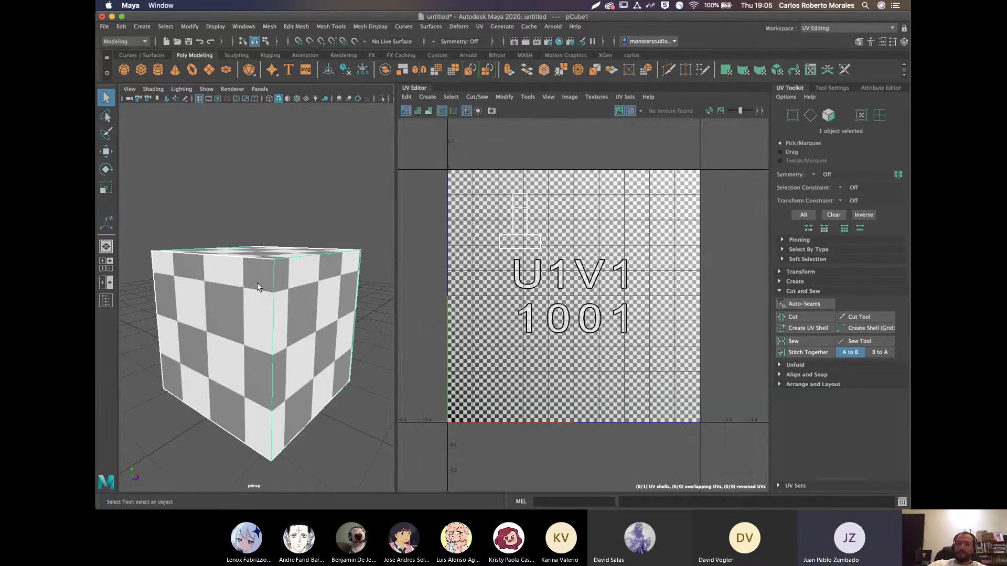
{"action": "left_click", "coordinate": [631, 110]}
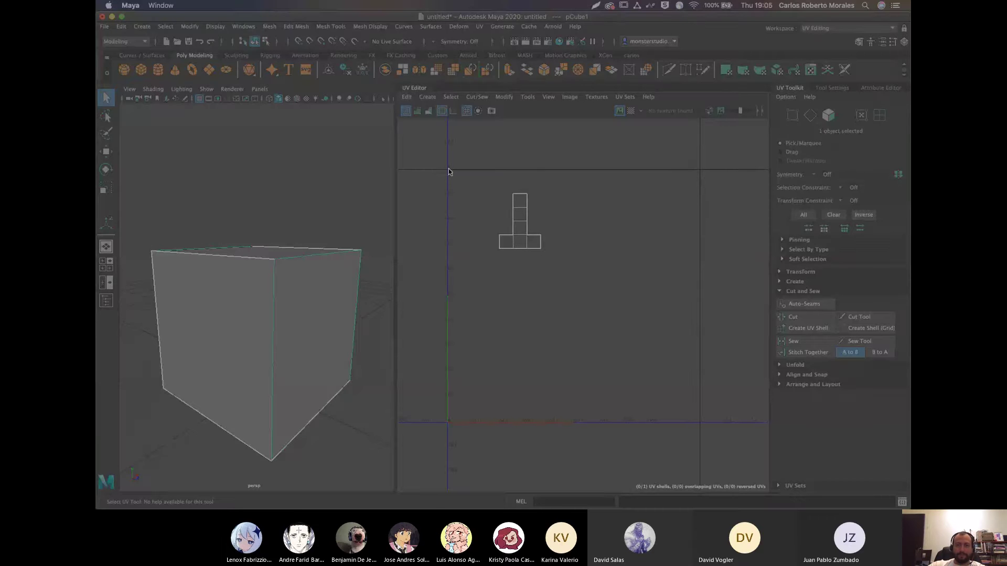
Capture a screenshot of the square UV tile, about 1047x1046 px, and copy it to the clipboard
{"action": "key", "text": "super+shift+4"}
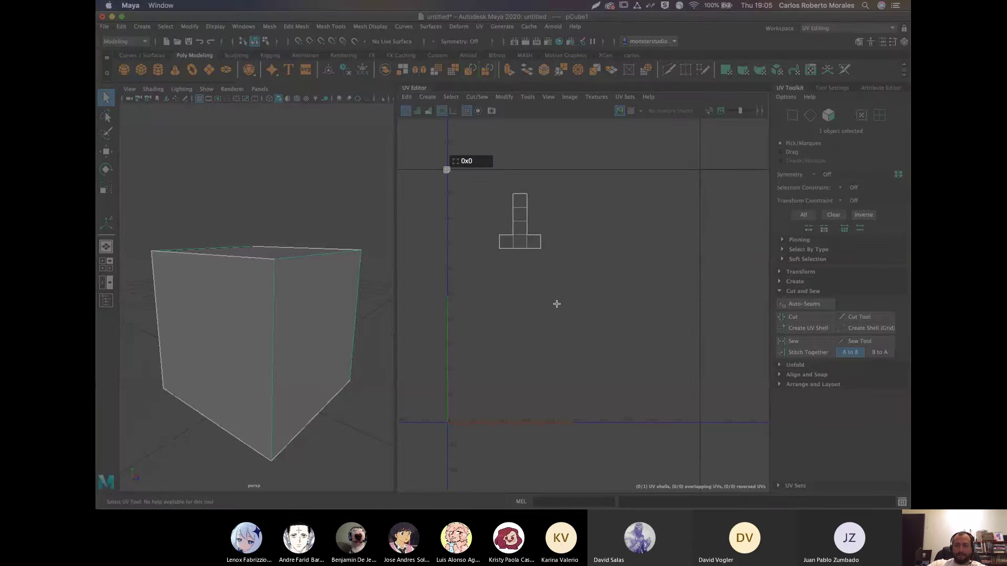
{"action": "left_click_drag", "start_coordinate": [446, 169], "coordinate": [702, 424]}
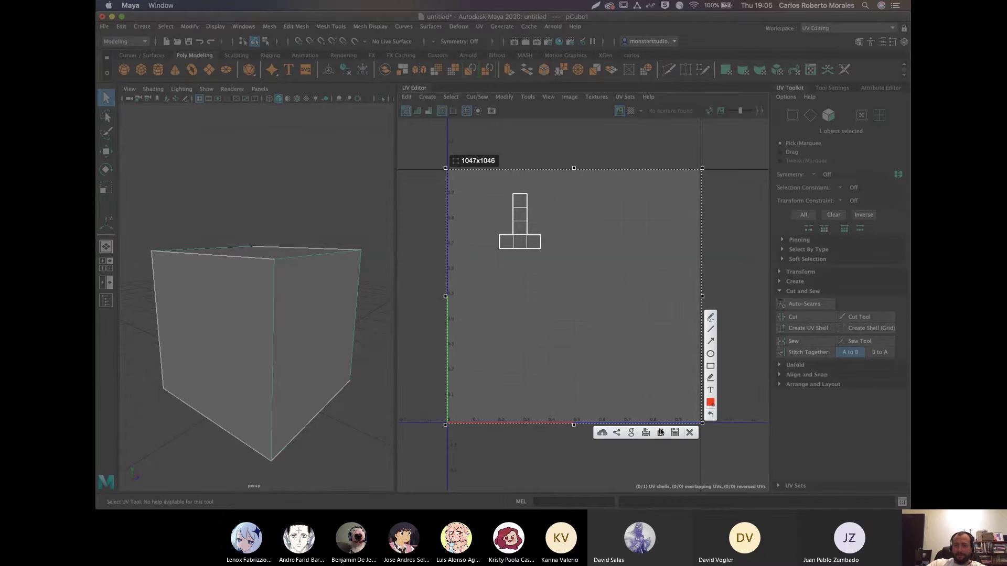
{"action": "left_click", "coordinate": [660, 432]}
Switch to Photoshop and create a new 2048 x 2048 pixel document at 72 pixels/inch
{"action": "key", "text": "super+Tab"}
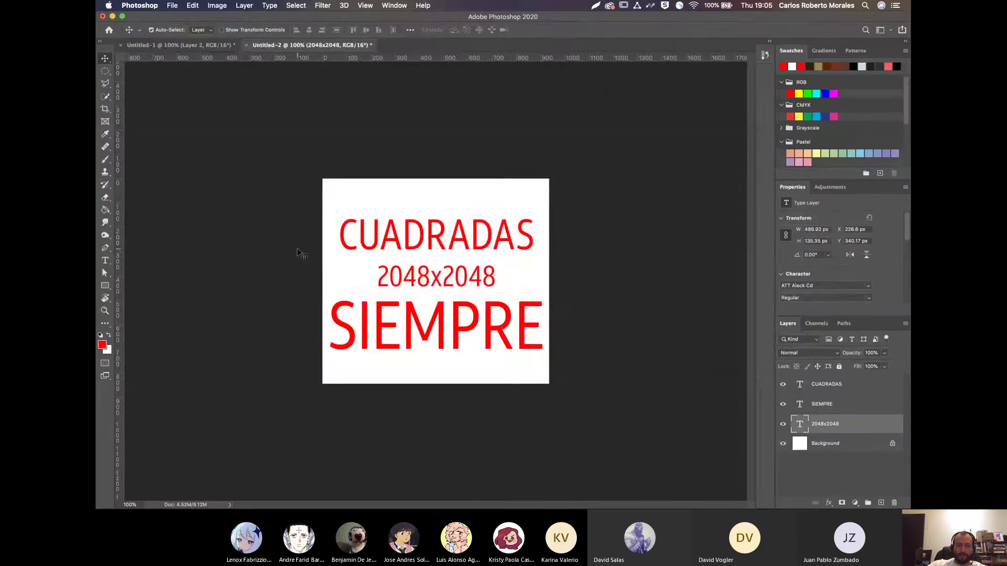
{"action": "key", "text": "super+n"}
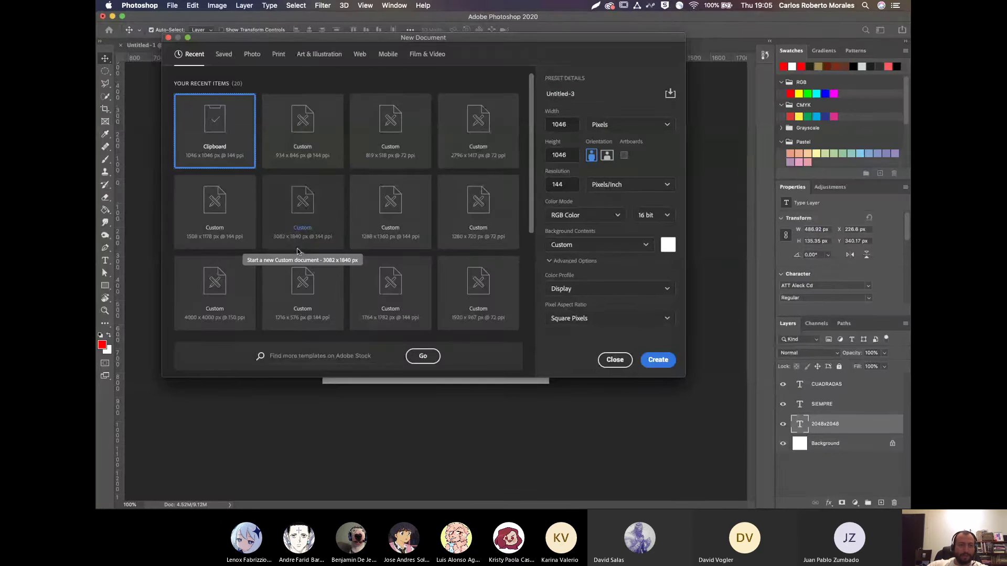
{"action": "double_click", "coordinate": [547, 125]}
{"action": "type", "text": "20"}
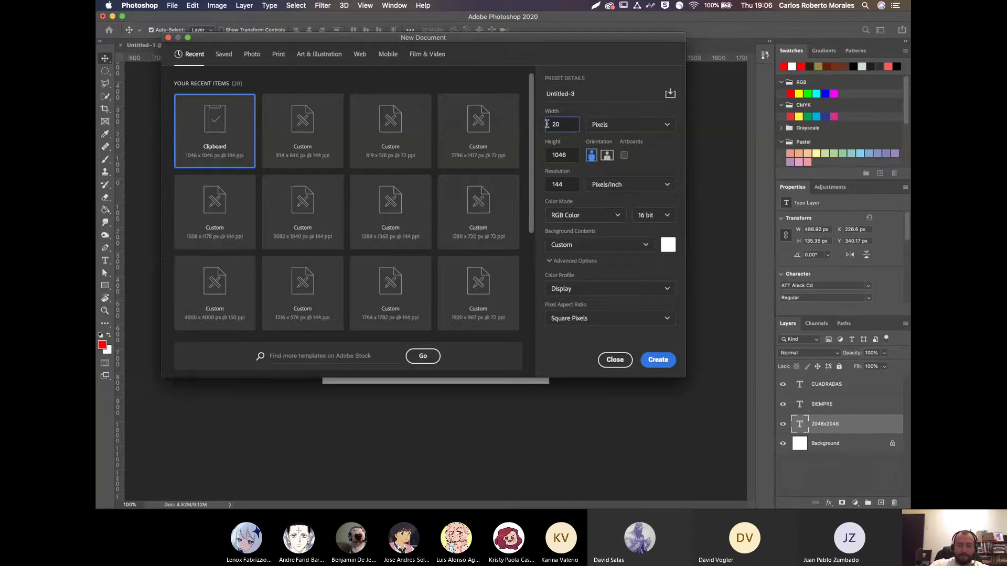
{"action": "type", "text": "48"}
{"action": "key", "text": "Tab"}
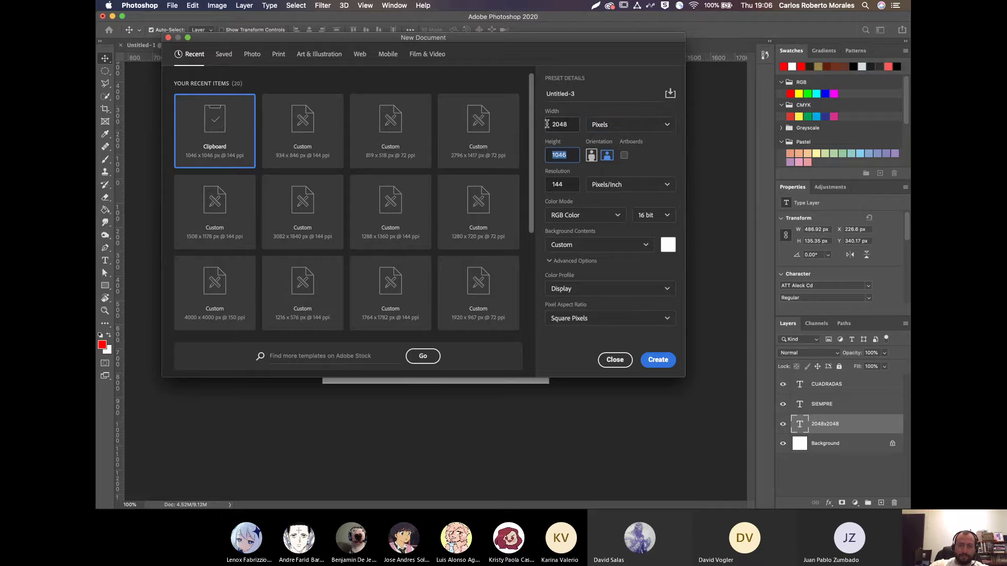
{"action": "type", "text": "20"}
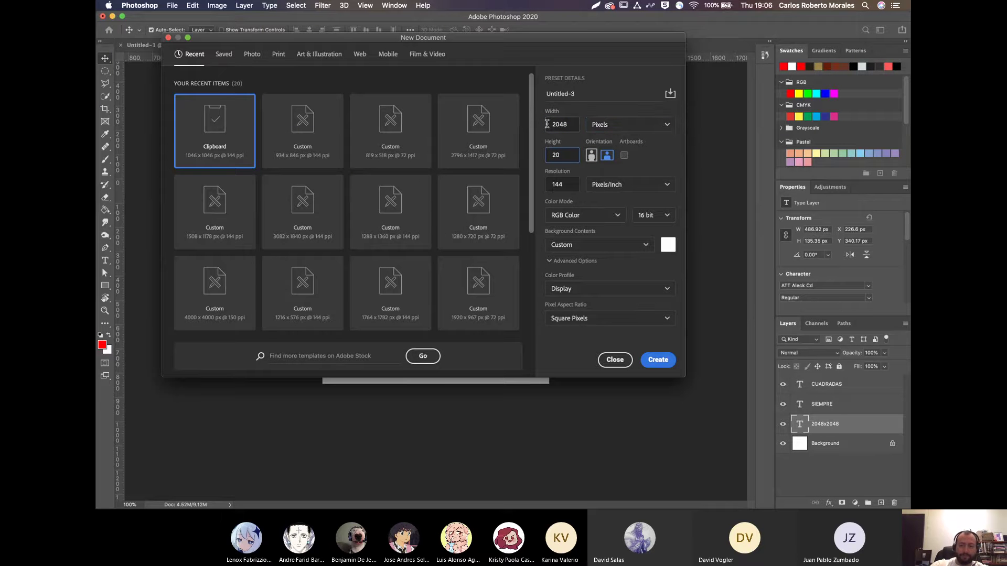
{"action": "type", "text": "48"}
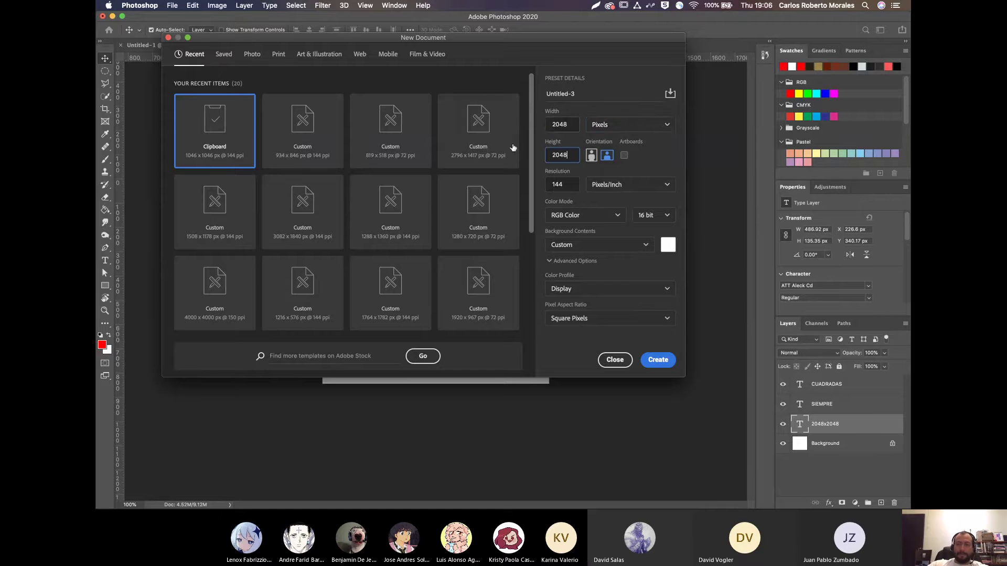
{"action": "left_click_drag", "start_coordinate": [572, 184], "coordinate": [541, 183]}
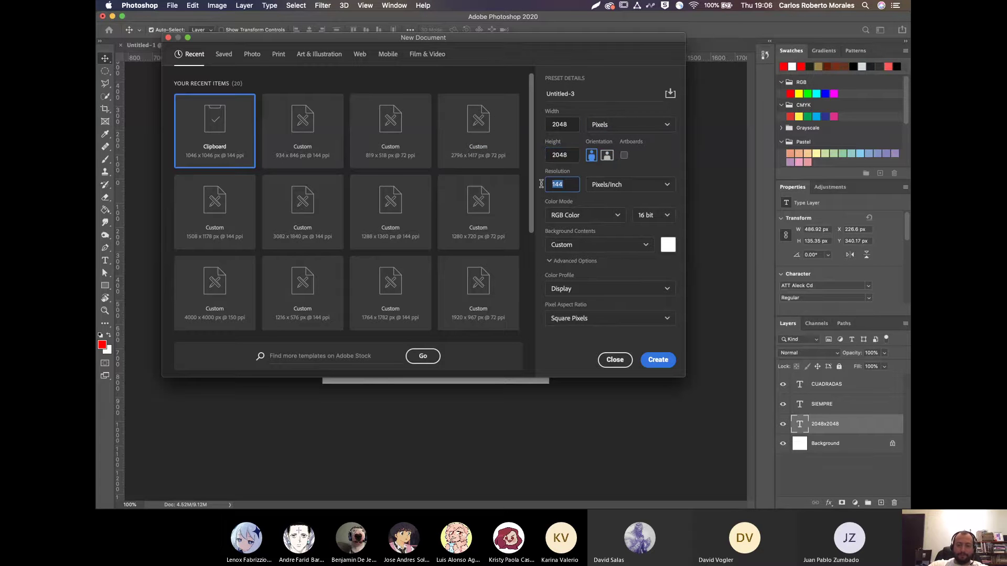
{"action": "type", "text": "72"}
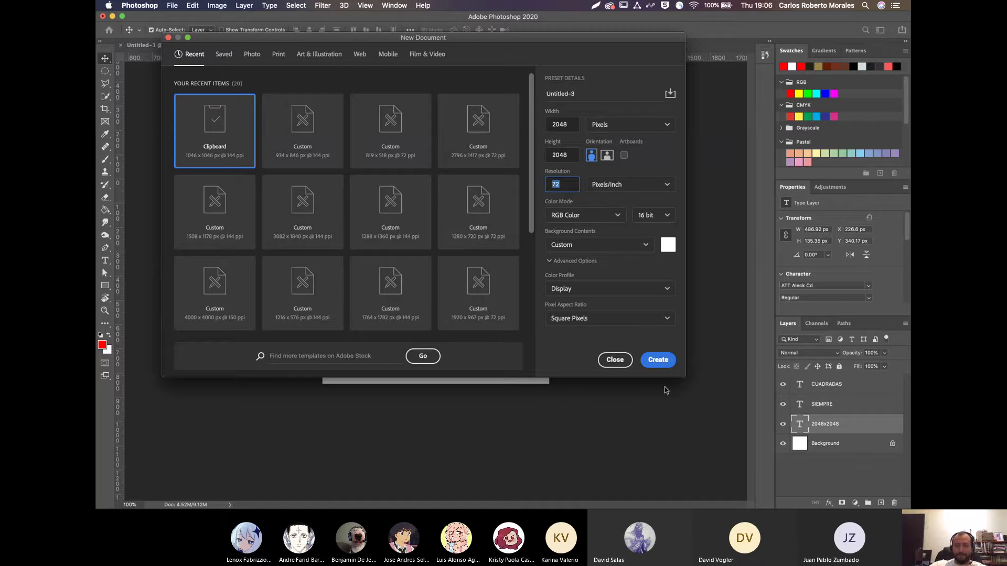
{"action": "left_click", "coordinate": [662, 360]}
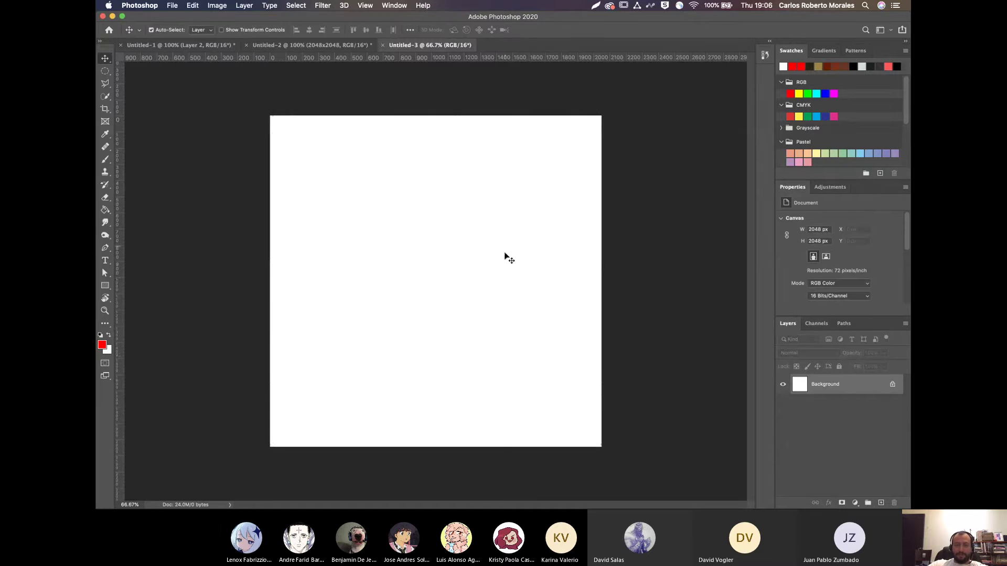
Paste the captured UV layout and scale it to fill the whole 2048 x 2048 px canvas
{"action": "key", "text": "super+v"}
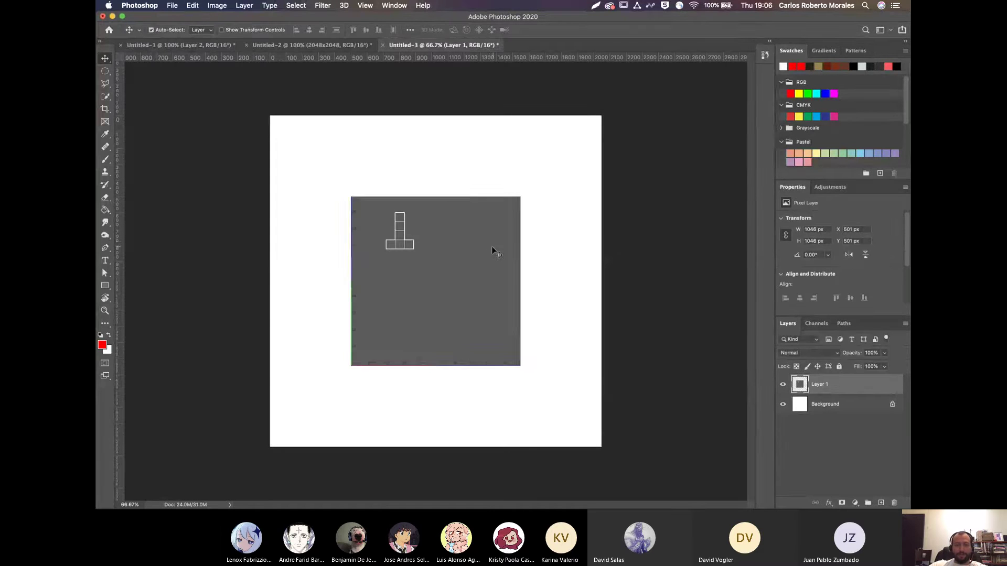
{"action": "key", "text": "super+t"}
{"action": "left_click_drag", "start_coordinate": [521, 197], "coordinate": [613, 127]}
{"action": "key", "text": "Return"}
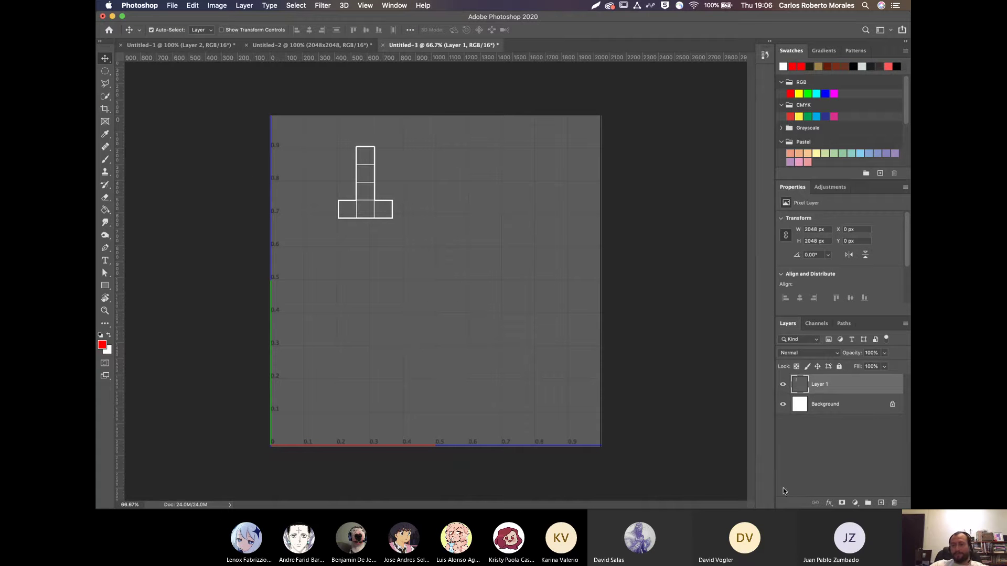
Add a new layer and draw a horizontal red line about 2220 px long across the canvas at mid-height with the Line tool
{"action": "left_click", "coordinate": [882, 503]}
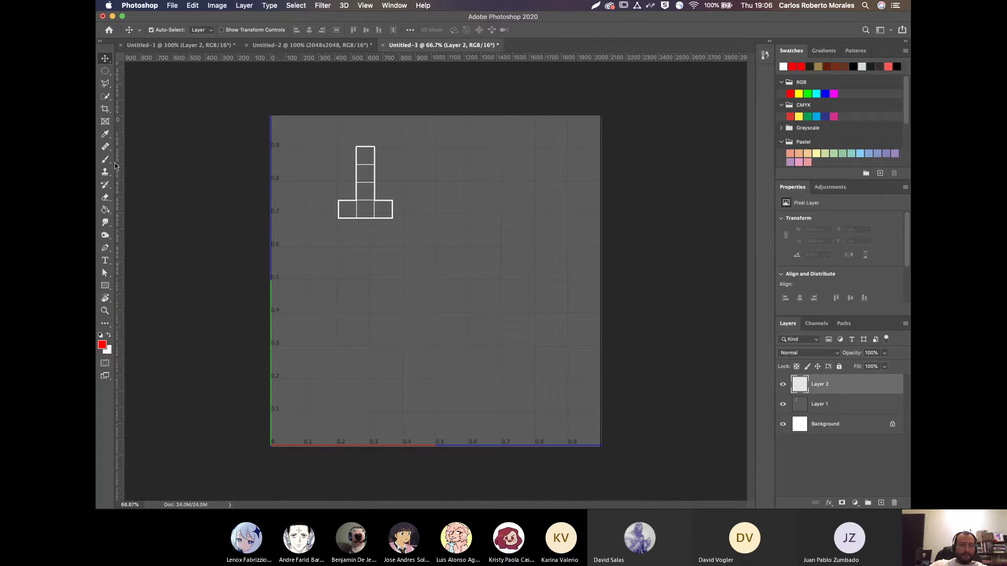
{"action": "left_click_drag", "start_coordinate": [105, 285], "coordinate": [156, 323]}
{"action": "left_click_drag", "start_coordinate": [606, 280], "coordinate": [247, 279]}
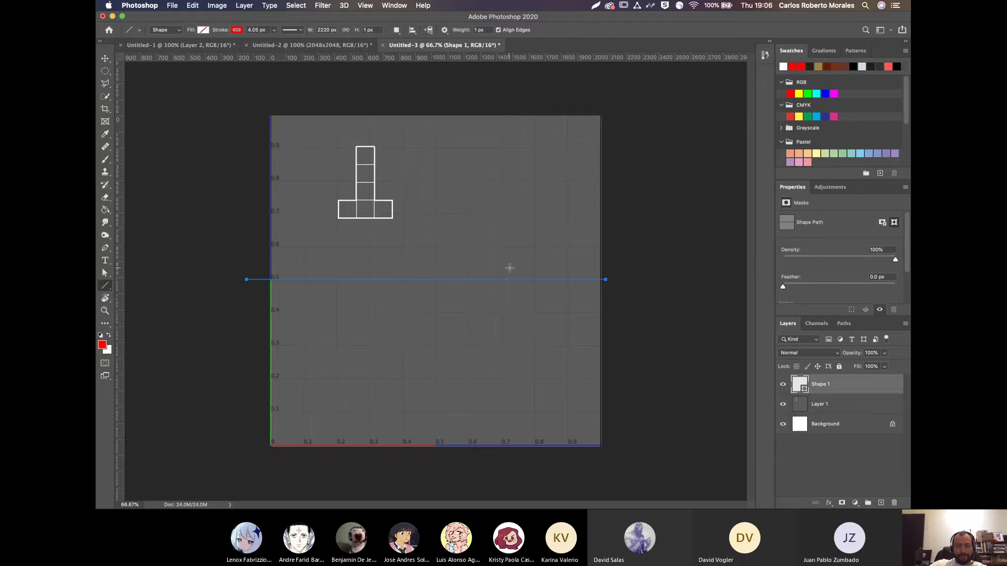
{"action": "key", "text": "v"}
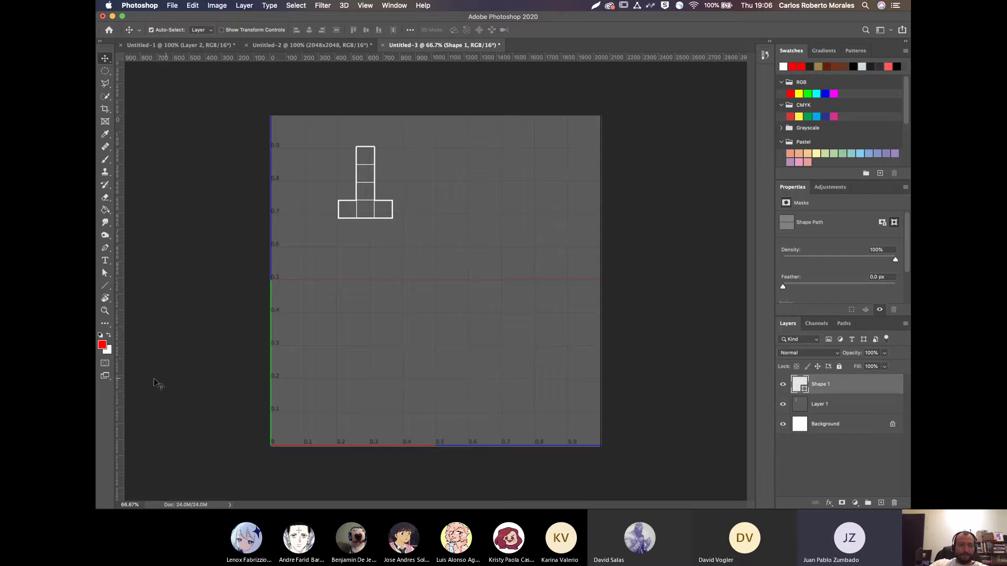
Draw a vertical red line through the center of the canvas, spanning its full height, to divide the UV layout into quadrants
{"action": "left_click", "coordinate": [105, 285]}
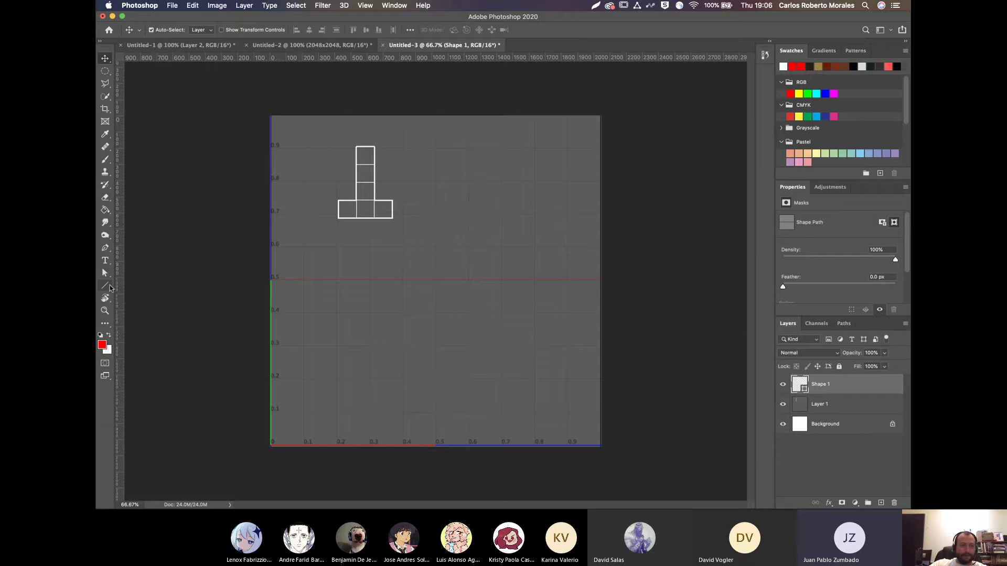
{"action": "left_click_drag", "start_coordinate": [435, 113], "coordinate": [426, 455]}
{"action": "key", "text": "v"}
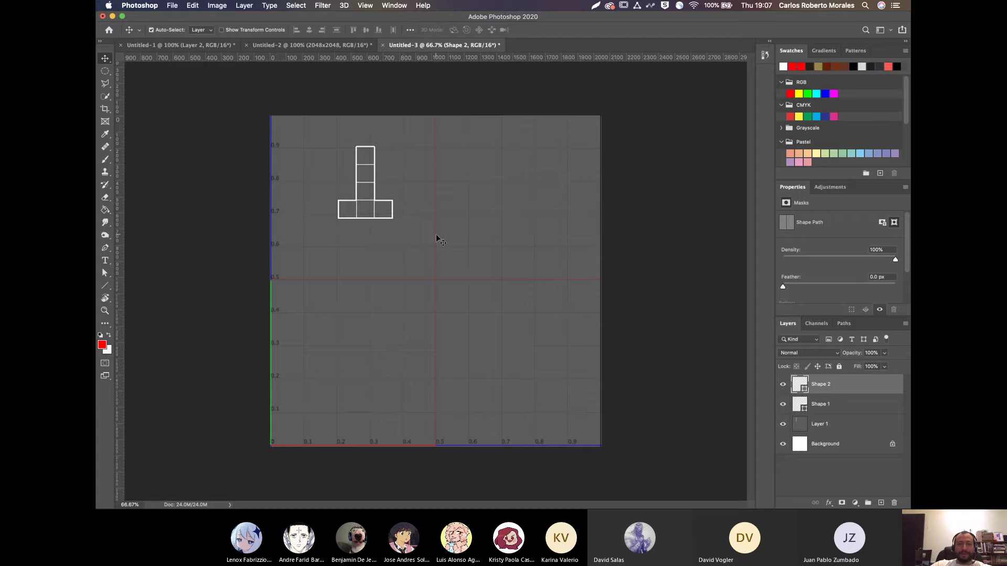
Draw a vertical line about 2134 px tall and a horizontal line about 2536 px wide through the middle of the upper-left quadrant
{"action": "left_click_drag", "start_coordinate": [436, 239], "coordinate": [404, 240]}
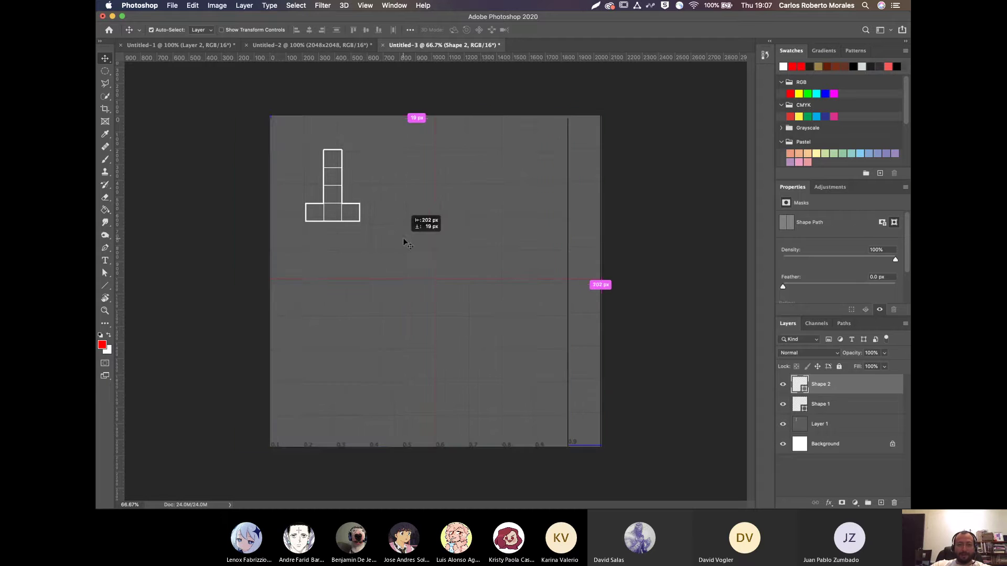
{"action": "key", "text": "super+z"}
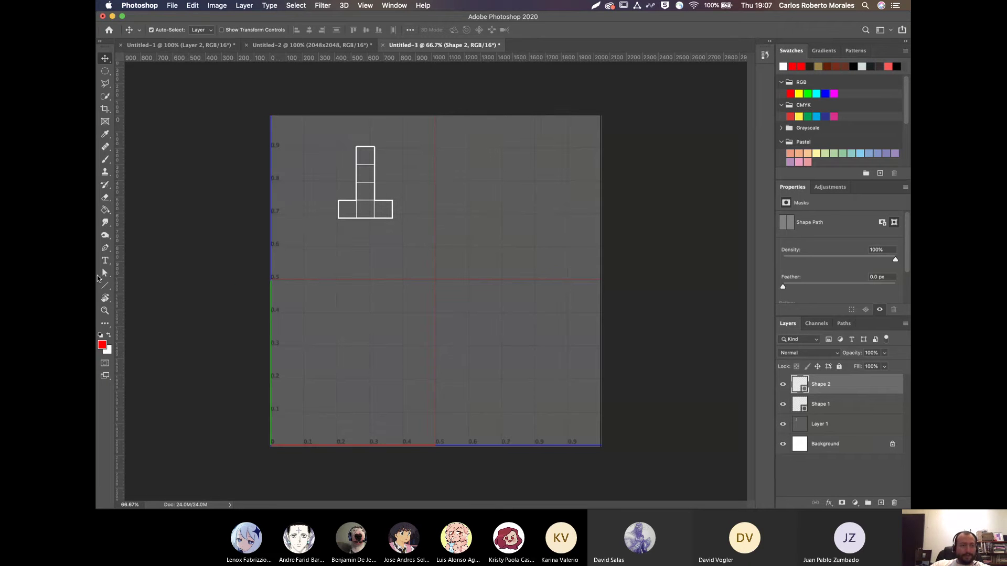
{"action": "left_click", "coordinate": [102, 287]}
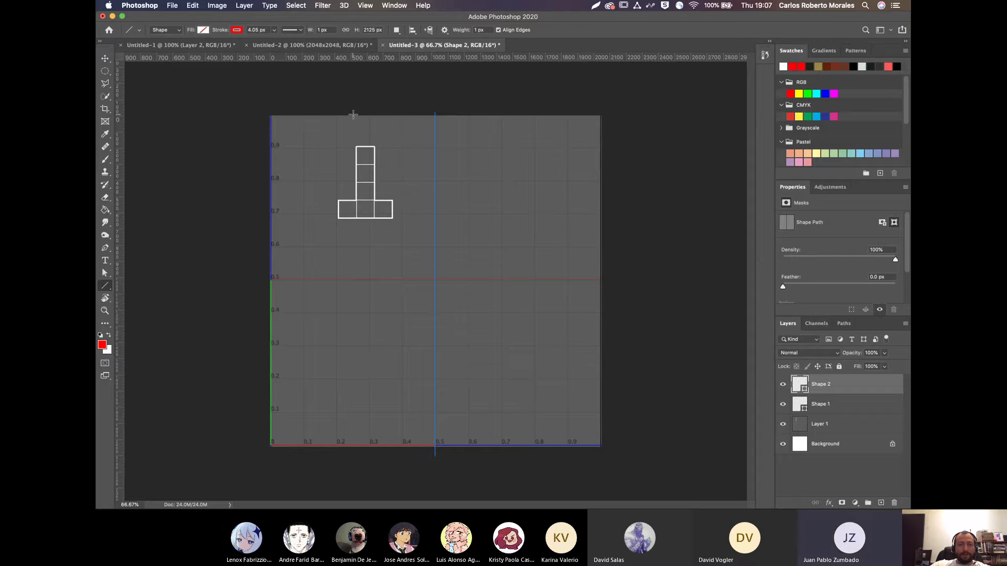
{"action": "left_click_drag", "start_coordinate": [353, 115], "coordinate": [356, 460]}
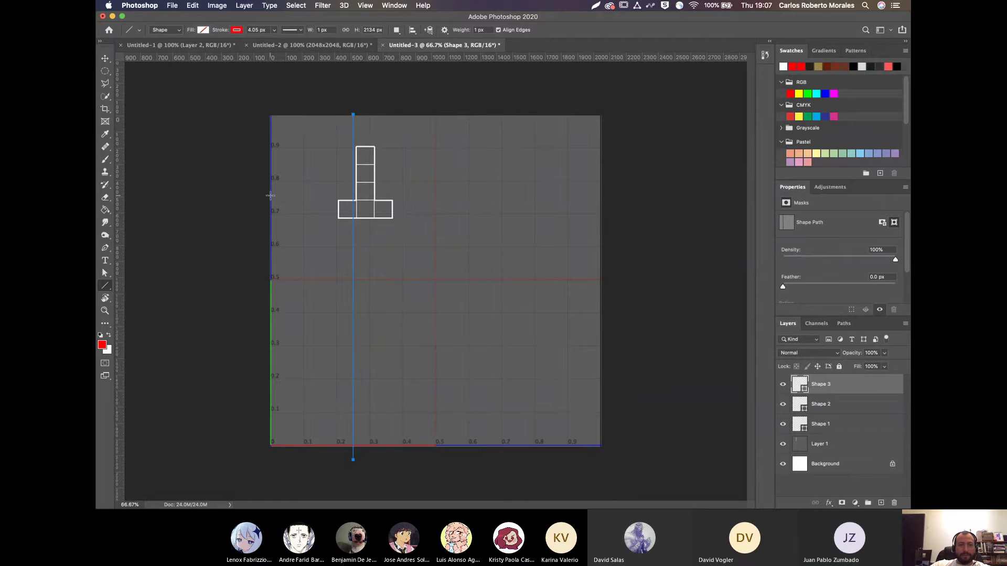
{"action": "left_click_drag", "start_coordinate": [270, 195], "coordinate": [680, 195]}
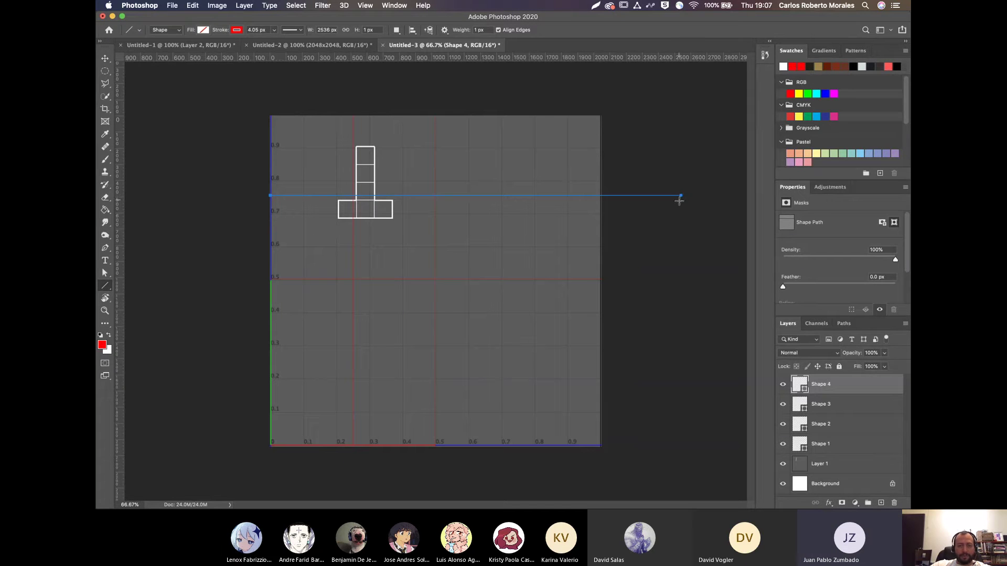
{"action": "key", "text": "v"}
{"action": "left_click", "coordinate": [663, 292]}
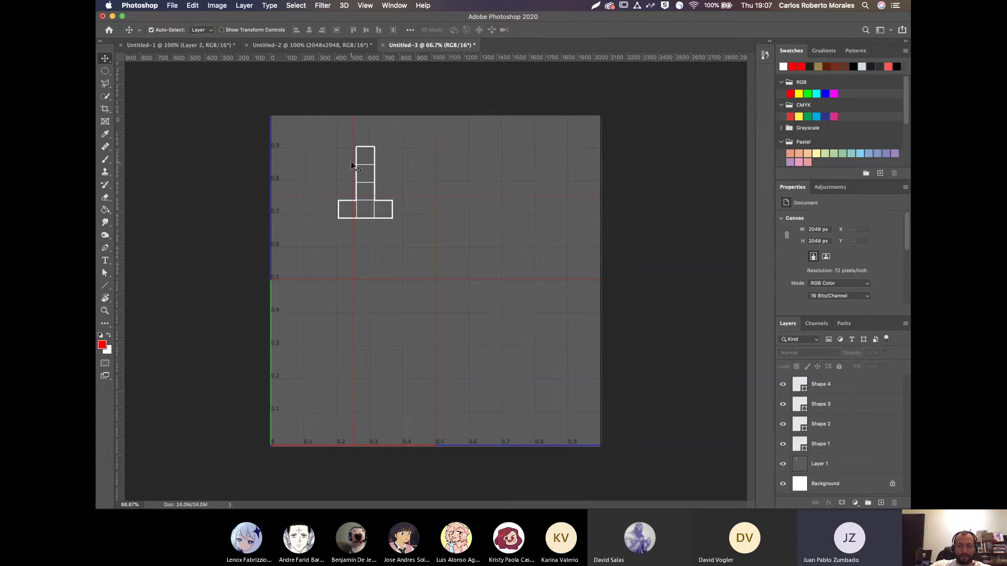
Set the stroke width of the Shape 2, Shape 3 and Shape 4 lines to 26.22 px
{"action": "left_click", "coordinate": [851, 385]}
{"action": "left_click", "coordinate": [849, 424], "text": "shift"}
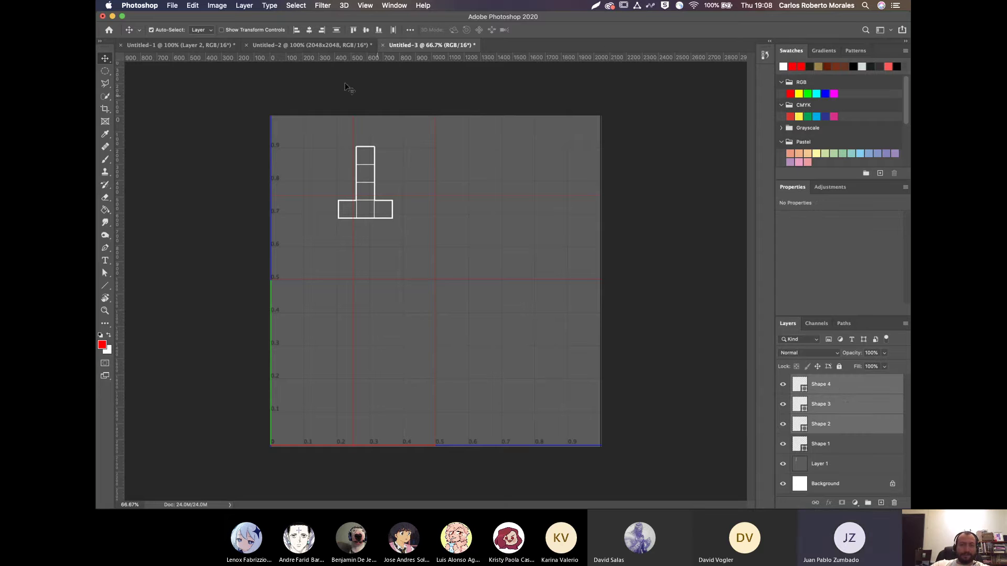
{"action": "key", "text": "a"}
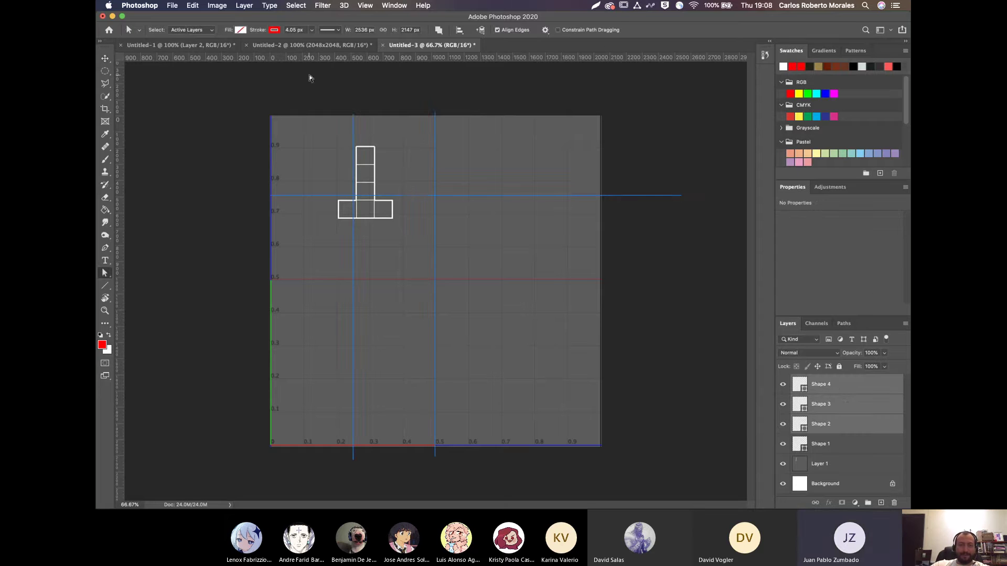
{"action": "left_click", "coordinate": [311, 29]}
{"action": "left_click_drag", "start_coordinate": [321, 43], "coordinate": [331, 42]}
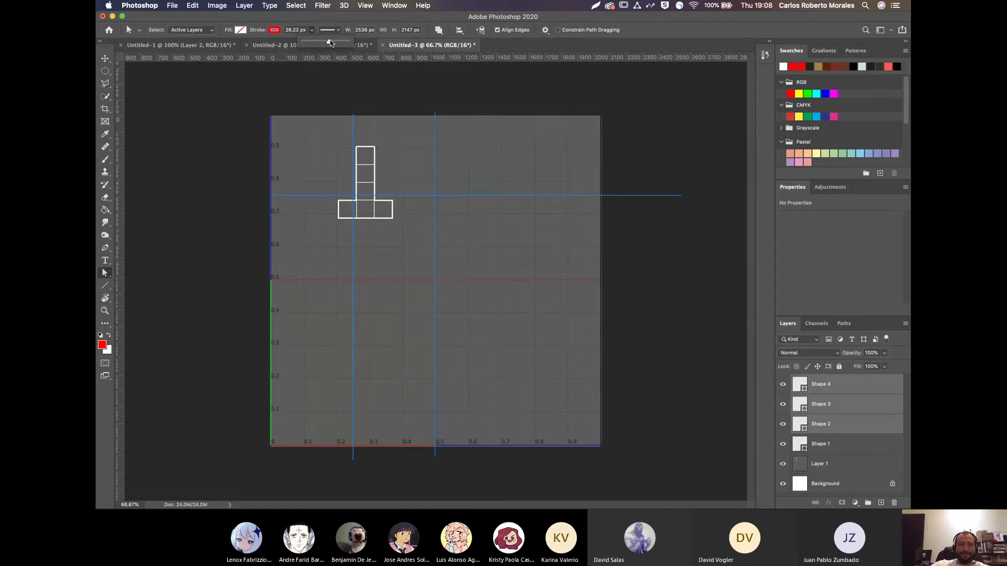
{"action": "left_click", "coordinate": [251, 84]}
{"action": "left_click", "coordinate": [252, 84]}
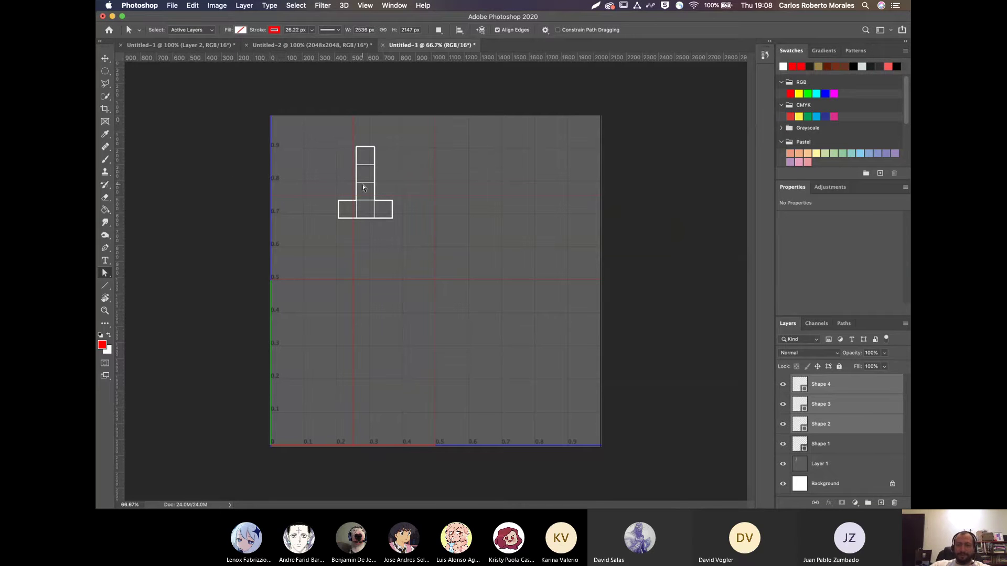
Change the stroke color of all four line shapes, Shape 1 to Shape 4, to bright green
{"action": "left_click", "coordinate": [783, 387]}
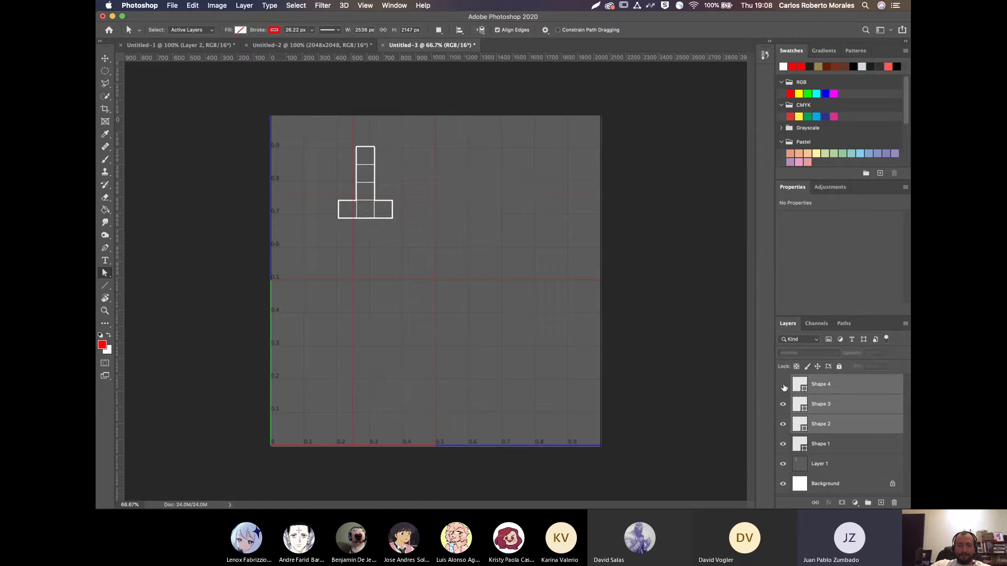
{"action": "left_click", "coordinate": [784, 386]}
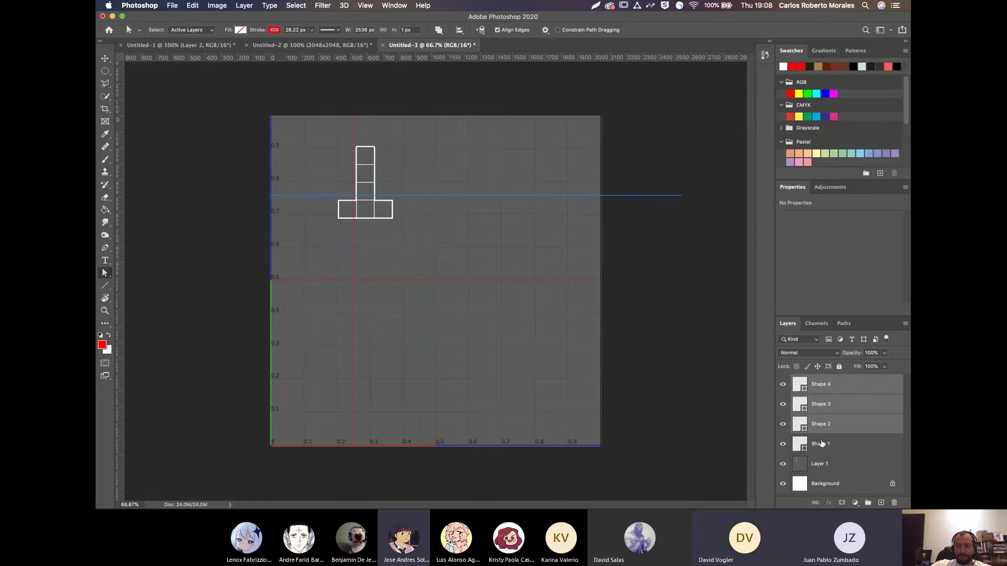
{"action": "left_click", "coordinate": [822, 444], "text": "shift"}
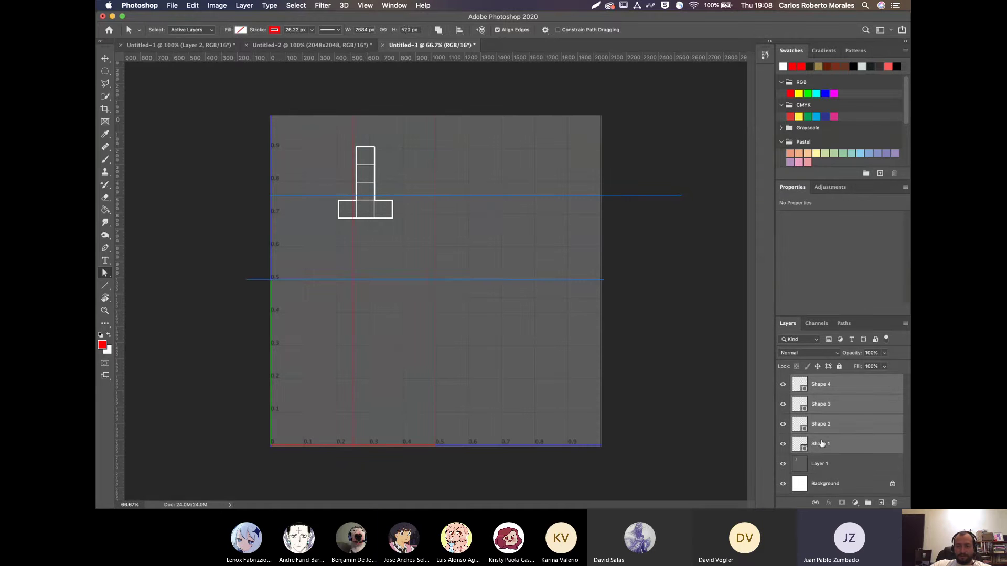
{"action": "left_click", "coordinate": [274, 30]}
{"action": "left_click", "coordinate": [334, 49]}
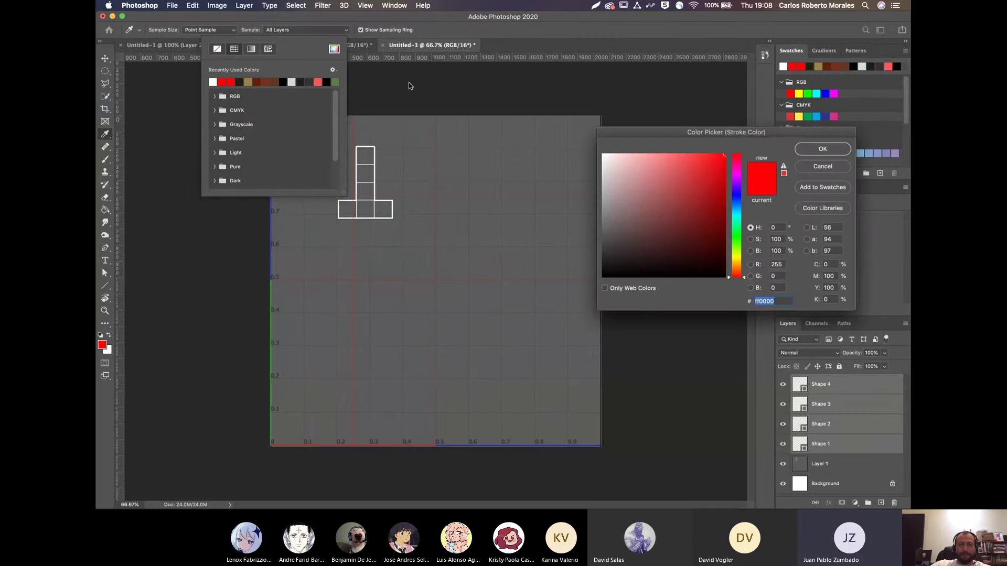
{"action": "left_click_drag", "start_coordinate": [735, 252], "coordinate": [736, 234]}
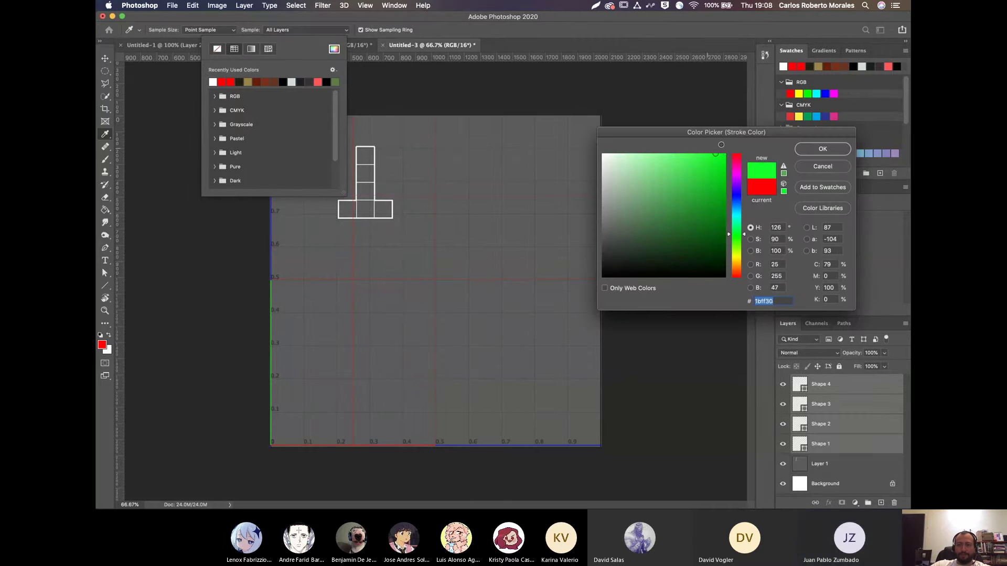
{"action": "left_click", "coordinate": [821, 149]}
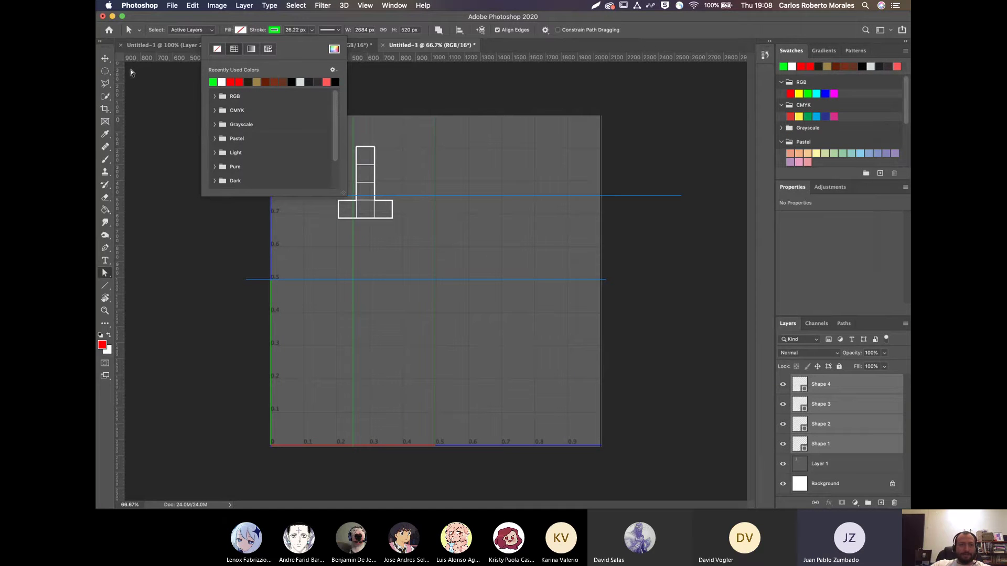
Set the stroke width of the four green line shapes to 66.46 px and deselect them
{"action": "left_click", "coordinate": [312, 30]}
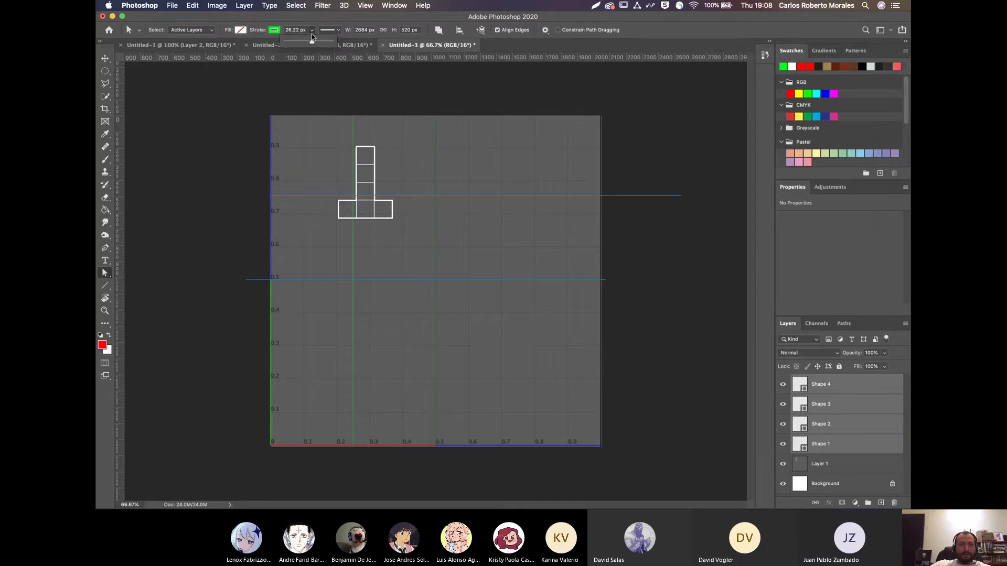
{"action": "left_click_drag", "start_coordinate": [311, 43], "coordinate": [321, 42]}
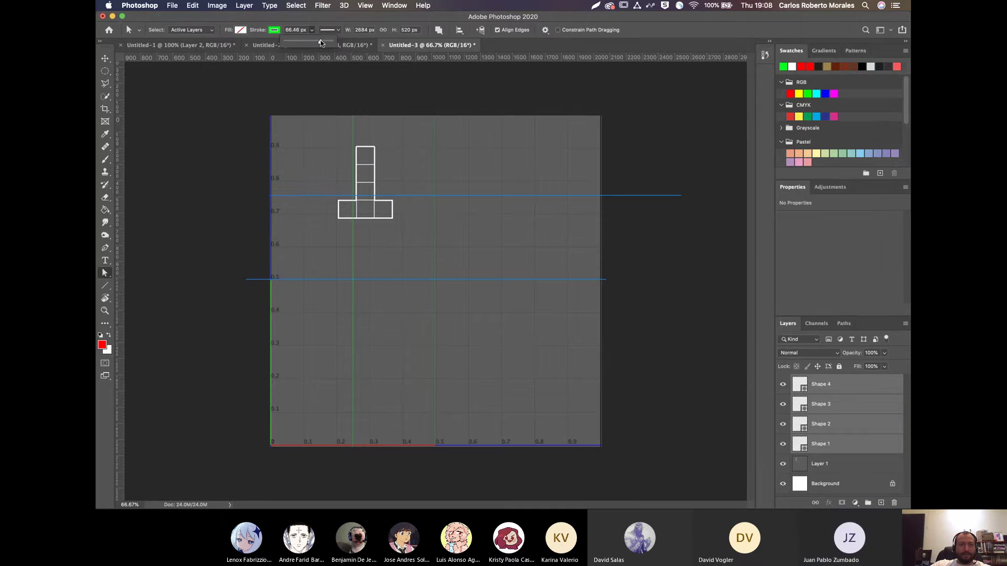
{"action": "left_click", "coordinate": [105, 59]}
{"action": "left_click", "coordinate": [198, 109]}
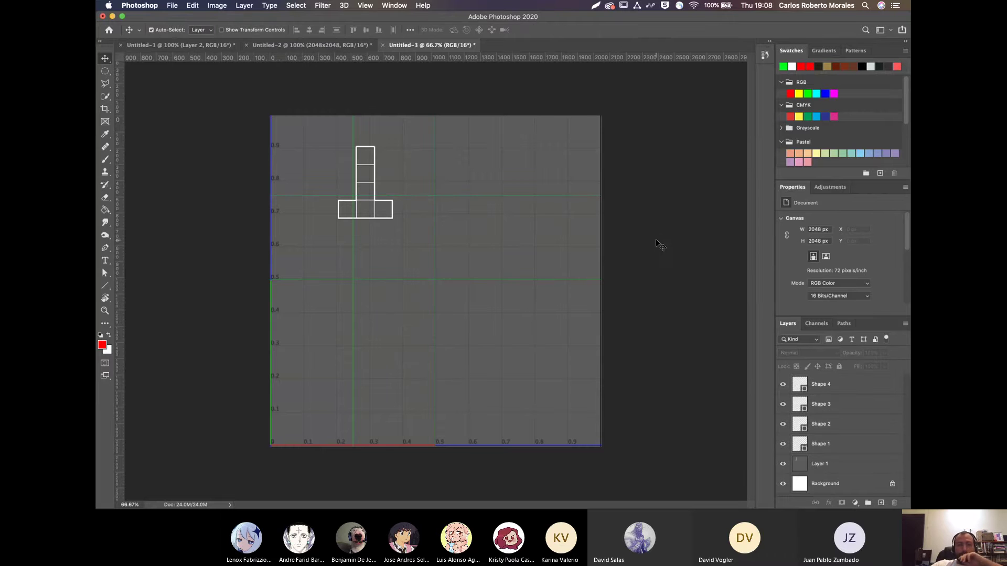
{"action": "left_click", "coordinate": [849, 387]}
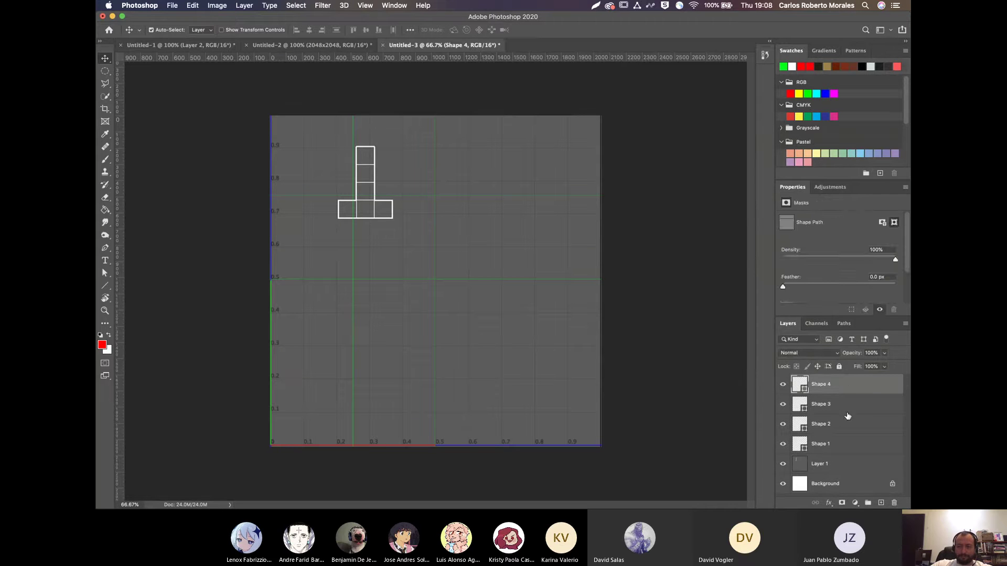
{"action": "left_click", "coordinate": [837, 446], "text": "shift"}
{"action": "left_click", "coordinate": [835, 382]}
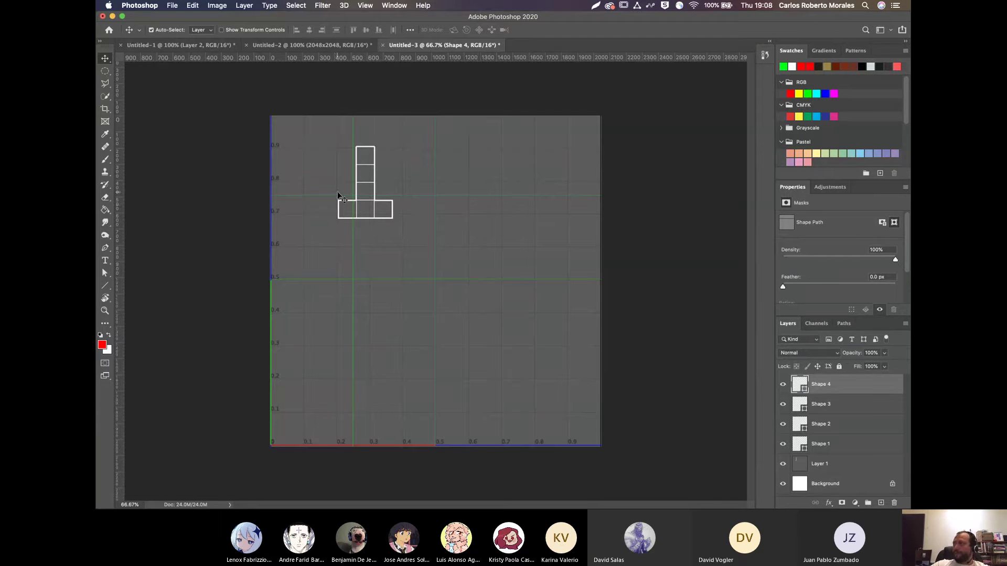
{"action": "key", "text": "t"}
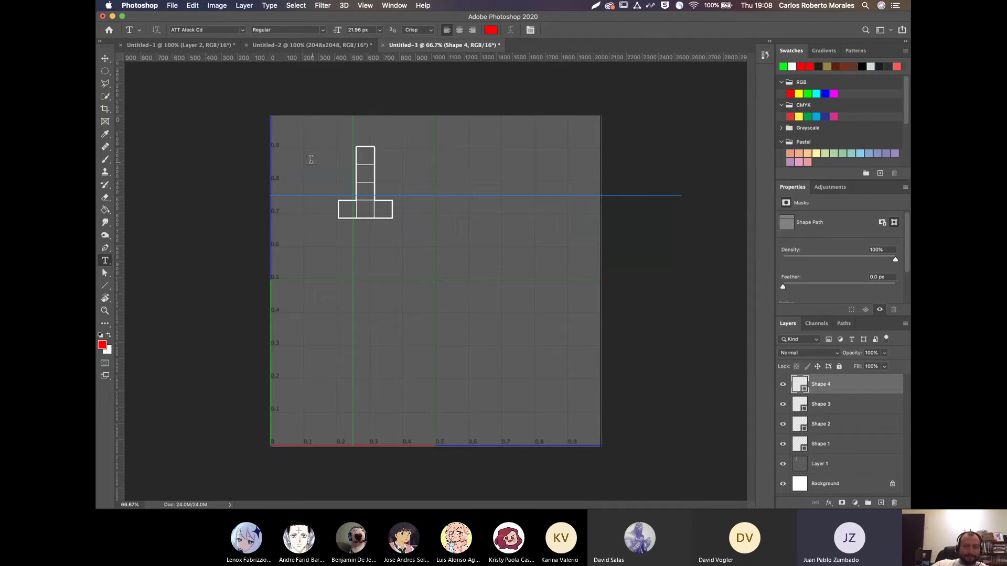
{"action": "left_click", "coordinate": [105, 58]}
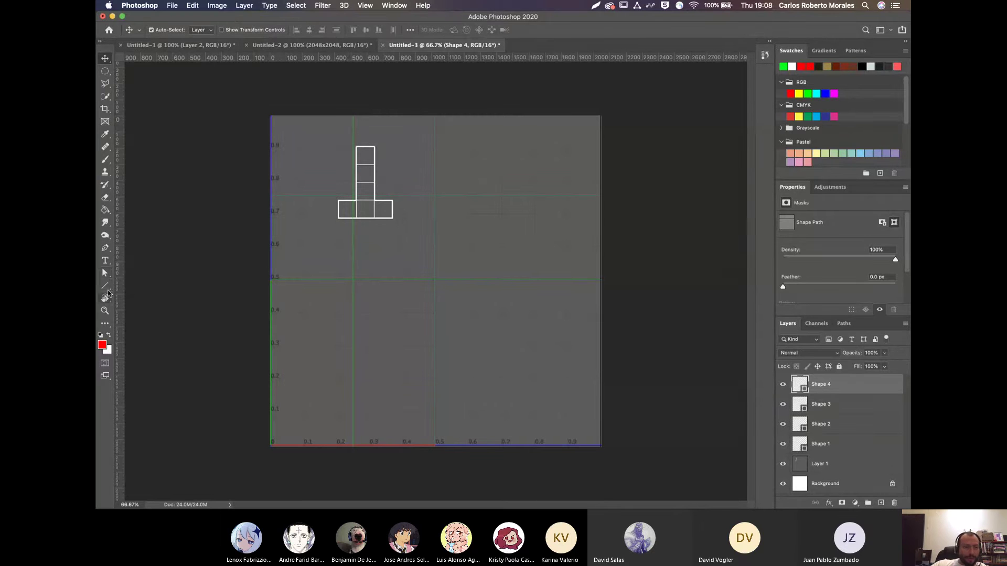
{"action": "key", "text": "m"}
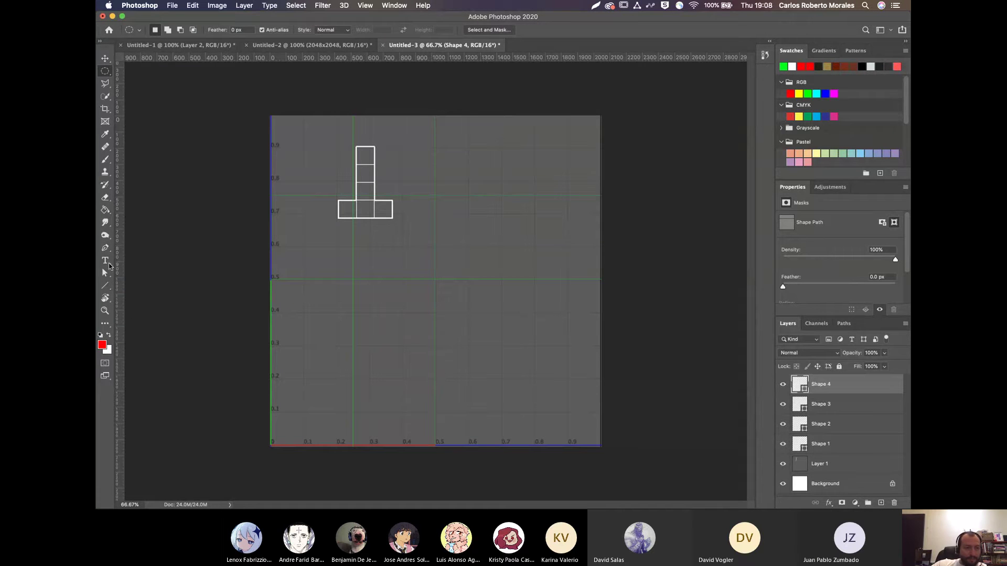
Draw a green-outlined rectangle about 519 x 505 px in the canvas's upper-left corner, up to the two quarter lines
{"action": "left_click_drag", "start_coordinate": [105, 286], "coordinate": [134, 284]}
{"action": "left_click_drag", "start_coordinate": [269, 114], "coordinate": [355, 193]}
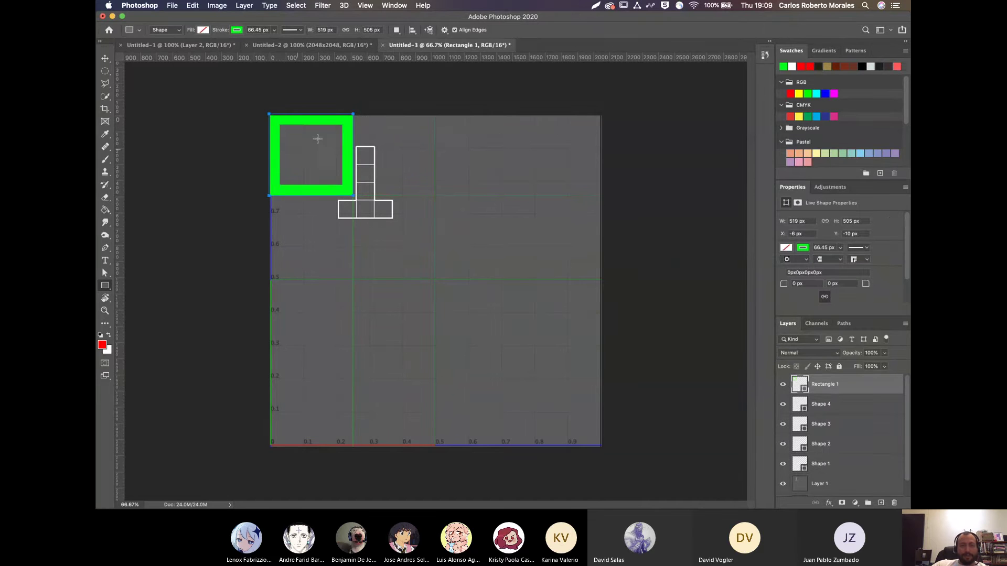
{"action": "key", "text": "v"}
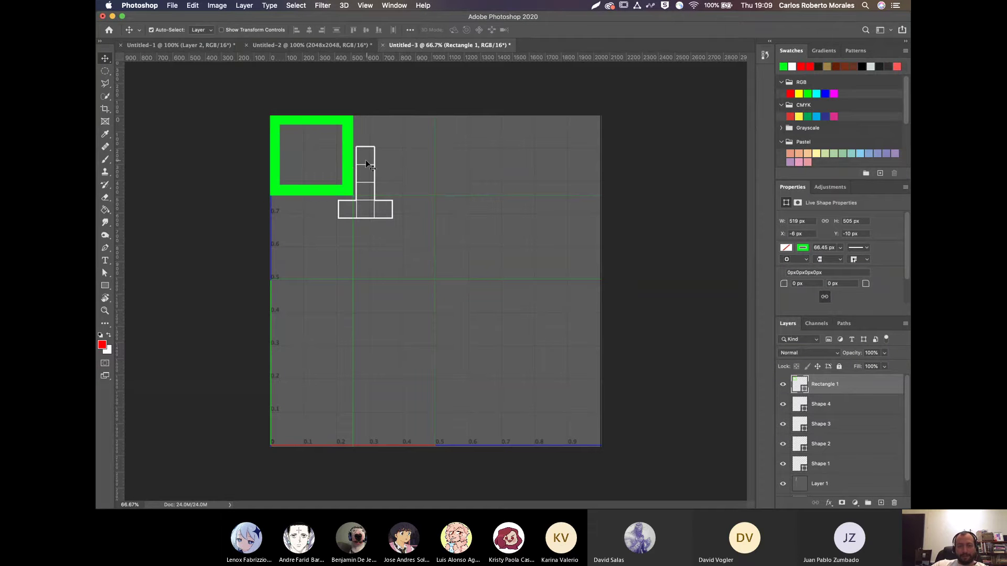
Duplicate the green rectangle sideways, then duplicate the pair downward to fill the upper-left quadrant with a 2 x 2 grid
{"action": "left_click_drag", "start_coordinate": [349, 170], "coordinate": [429, 169], "text": "alt"}
{"action": "left_click", "coordinate": [347, 181]}
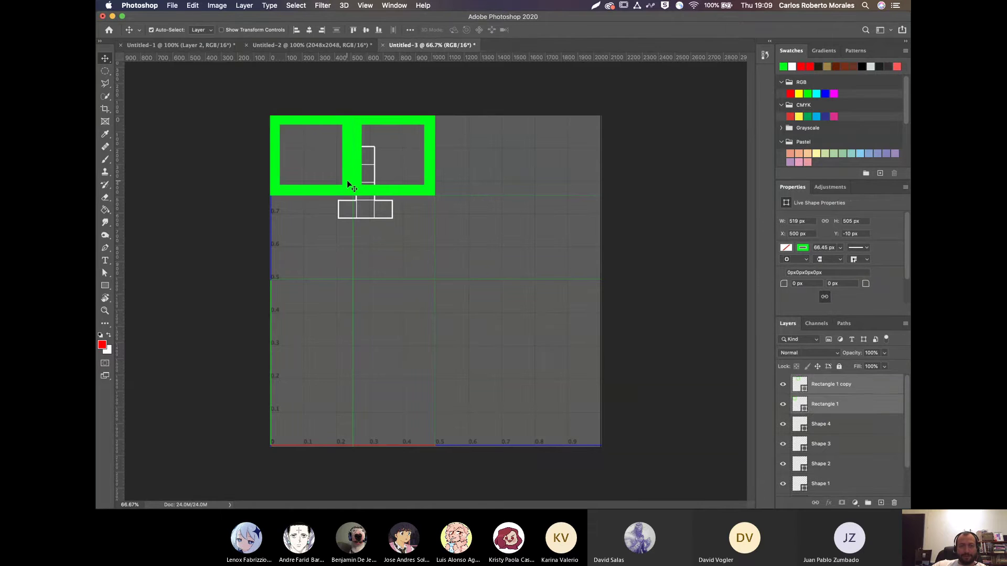
{"action": "left_click_drag", "start_coordinate": [356, 181], "coordinate": [351, 212], "text": "alt"}
{"action": "key", "text": "super+z"}
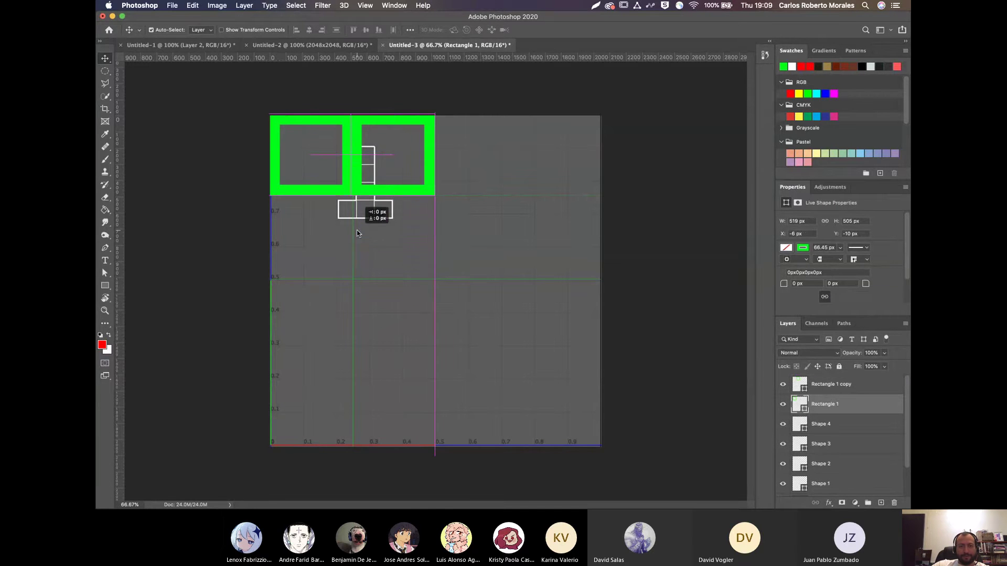
{"action": "left_click", "coordinate": [341, 192]}
{"action": "left_click", "coordinate": [396, 189], "text": "shift"}
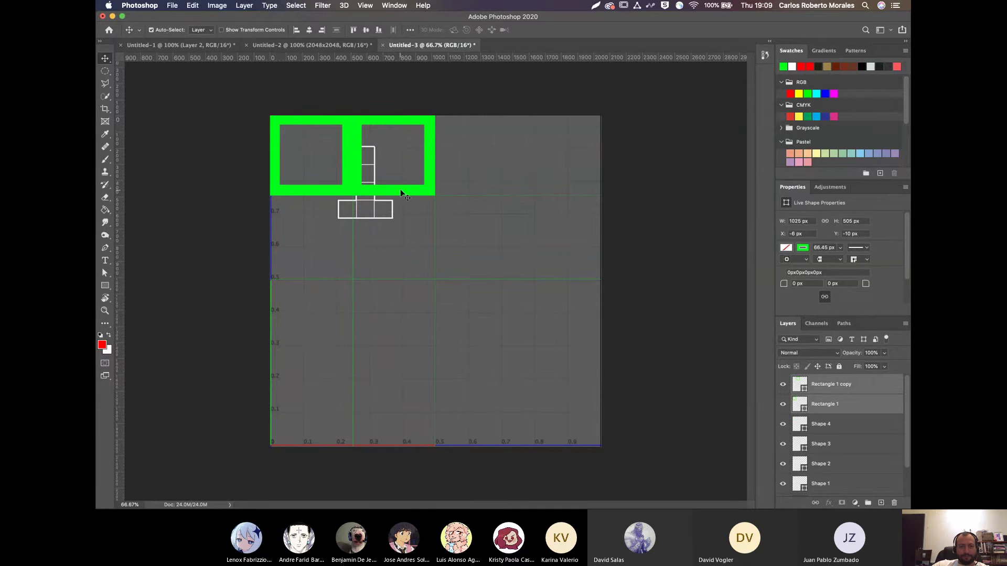
{"action": "left_click_drag", "start_coordinate": [396, 188], "coordinate": [408, 264], "text": "alt"}
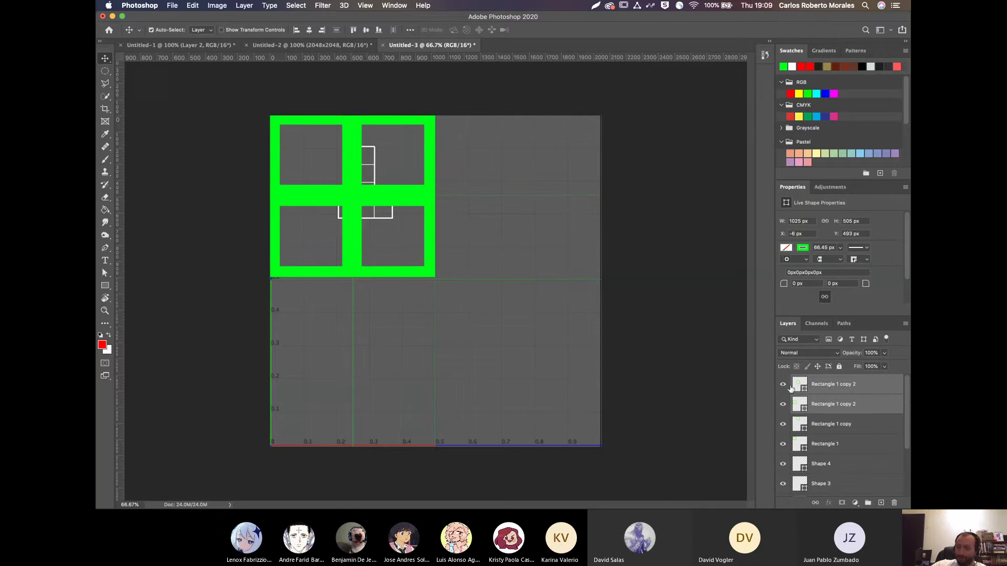
Hide the original green rectangle and its three copies
{"action": "left_click_drag", "start_coordinate": [786, 387], "coordinate": [787, 404]}
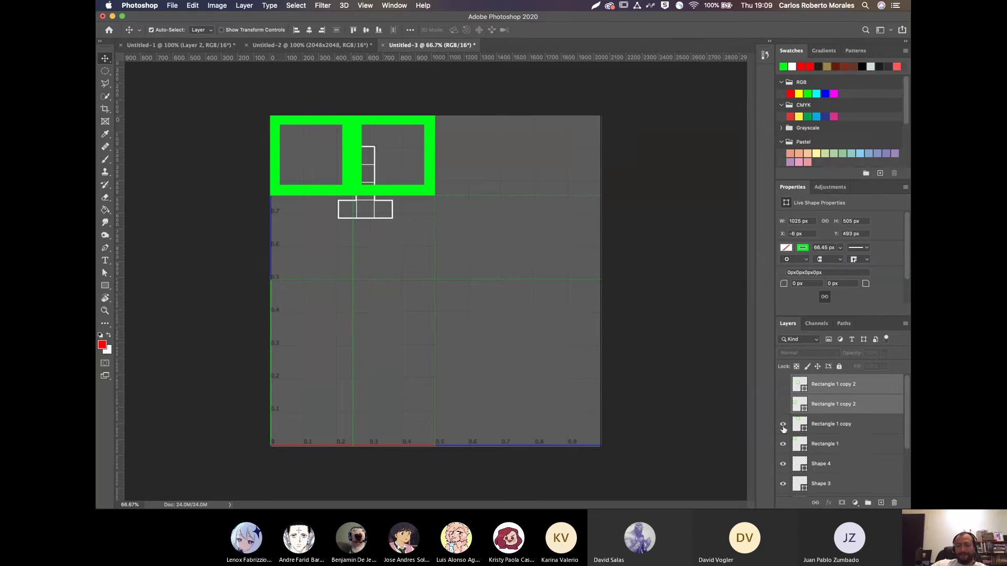
{"action": "left_click", "coordinate": [783, 447]}
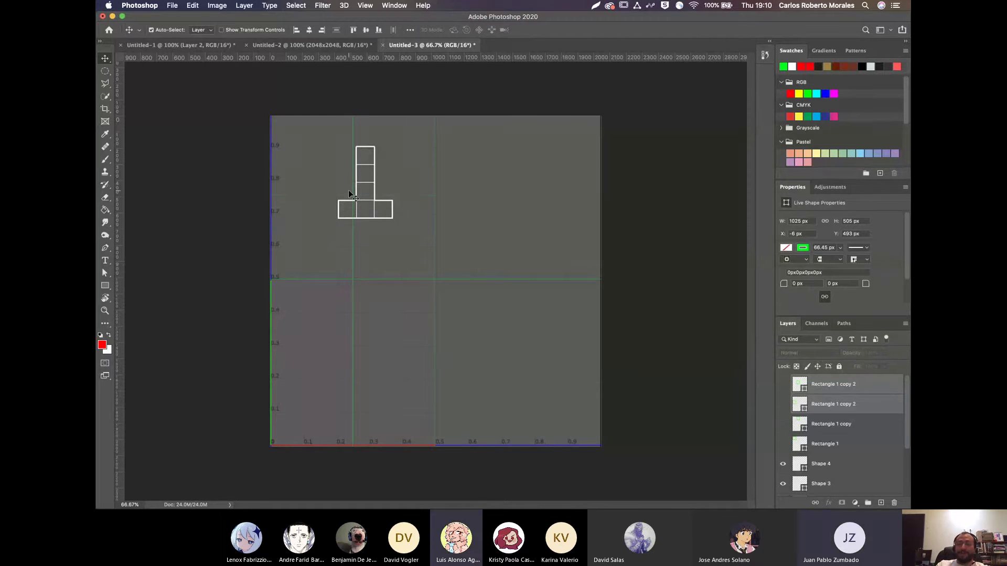
Examine the cube's UV shell at 300% zoom around the crossing of the green quarter lines
{"action": "key", "text": "super+apostrophe"}
{"action": "key", "text": "super+1"}
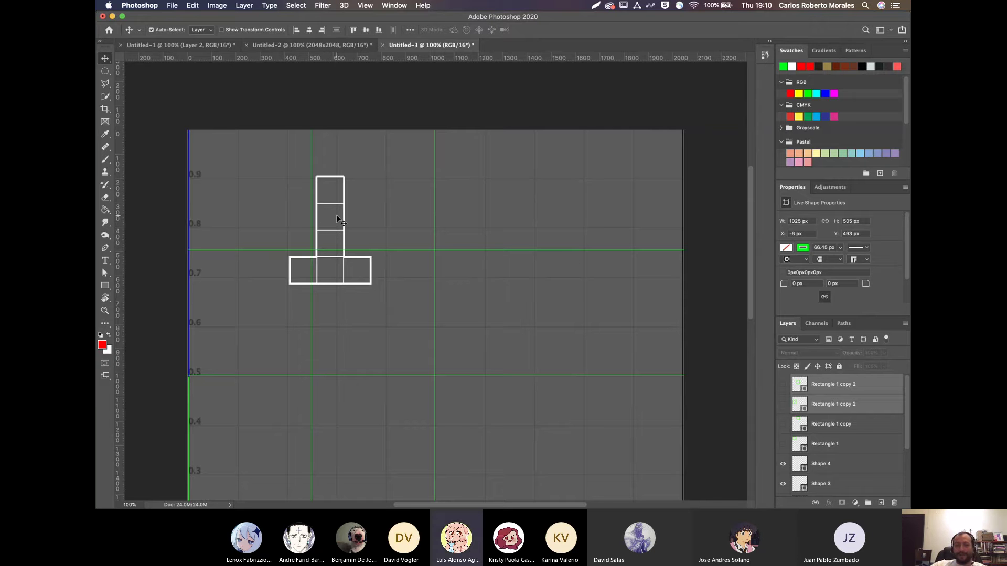
{"action": "key", "text": "super"}
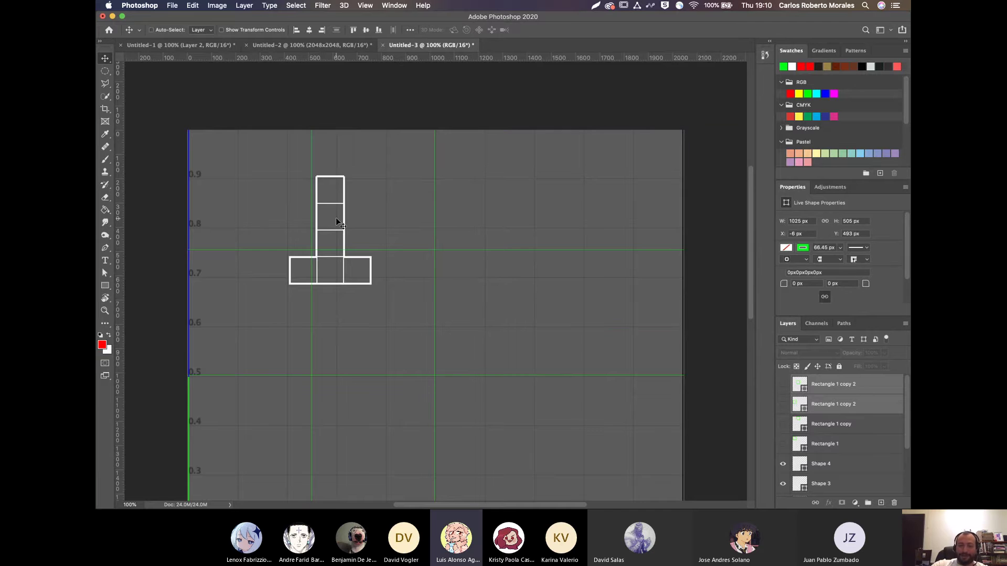
{"action": "key", "text": "super+equal"}
{"action": "key", "text": "super+equal"}
{"action": "left_click_drag", "start_coordinate": [435, 222], "coordinate": [624, 290]}
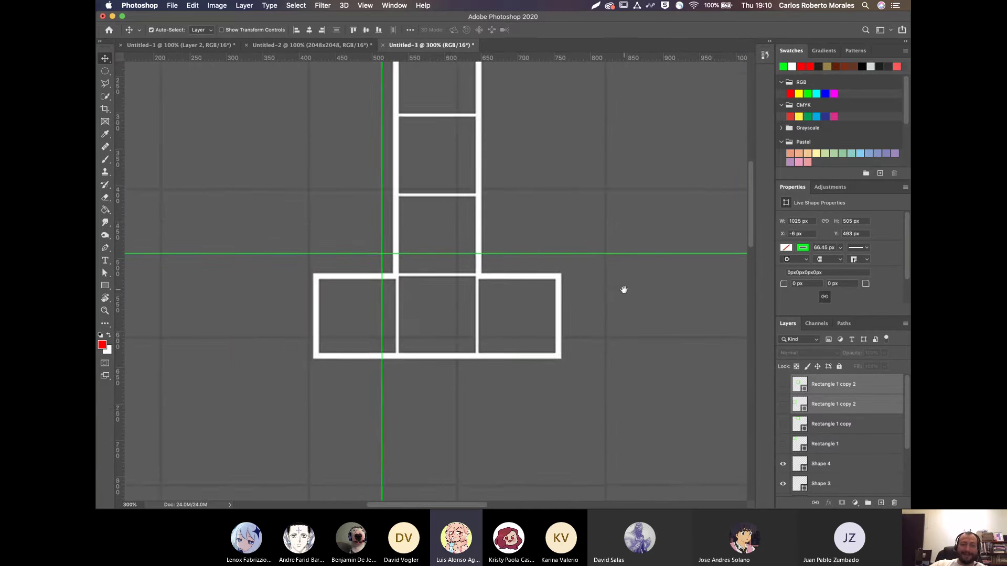
Switch from the Photoshop canvas to Maya, where the cube and its UV layout are open
{"action": "scroll", "coordinate": [519, 254], "scroll_direction": "up", "scroll_amount": 3}
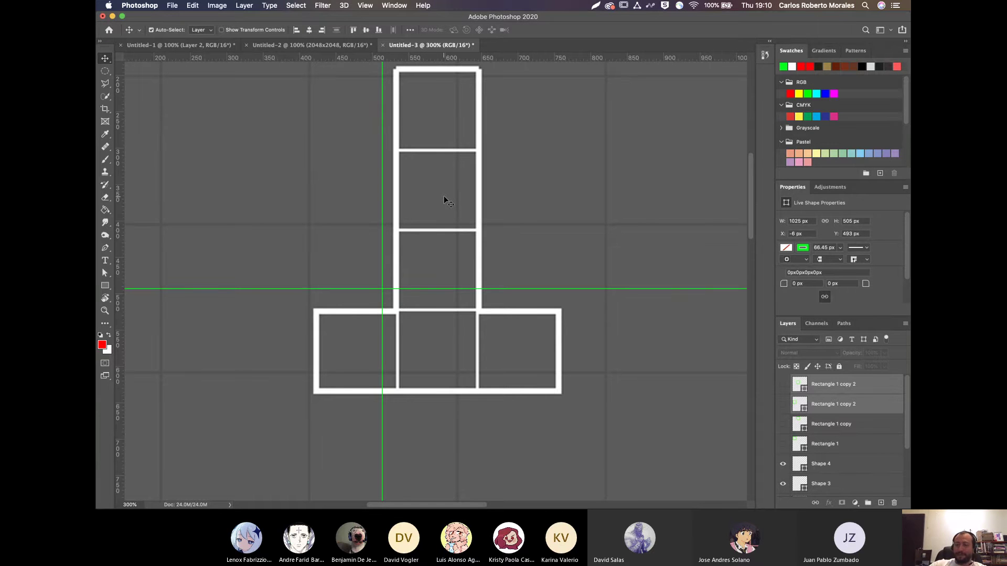
{"action": "key", "text": "super+minus"}
{"action": "key", "text": "super+minus"}
{"action": "key", "text": "super+minus"}
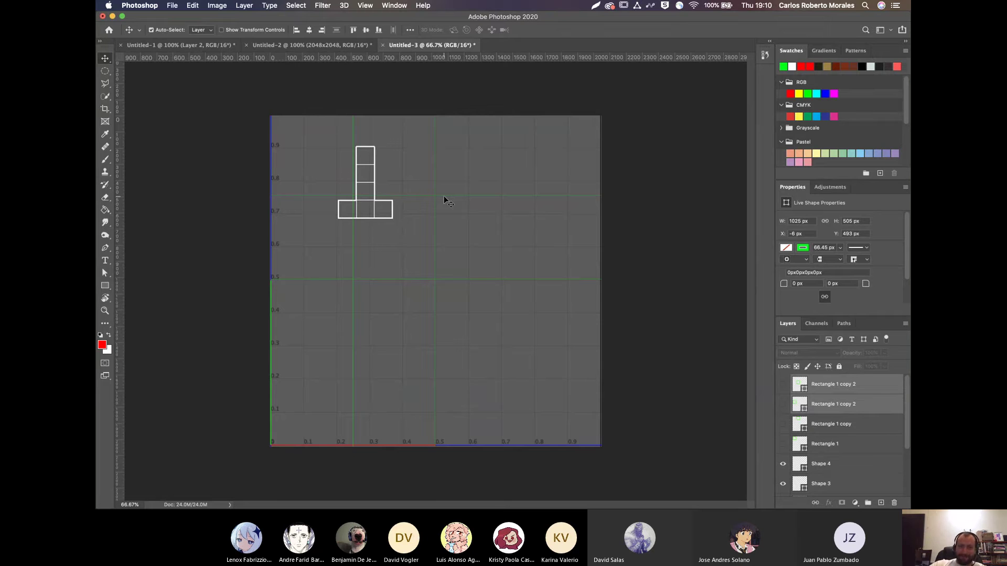
{"action": "key", "text": "super+Tab"}
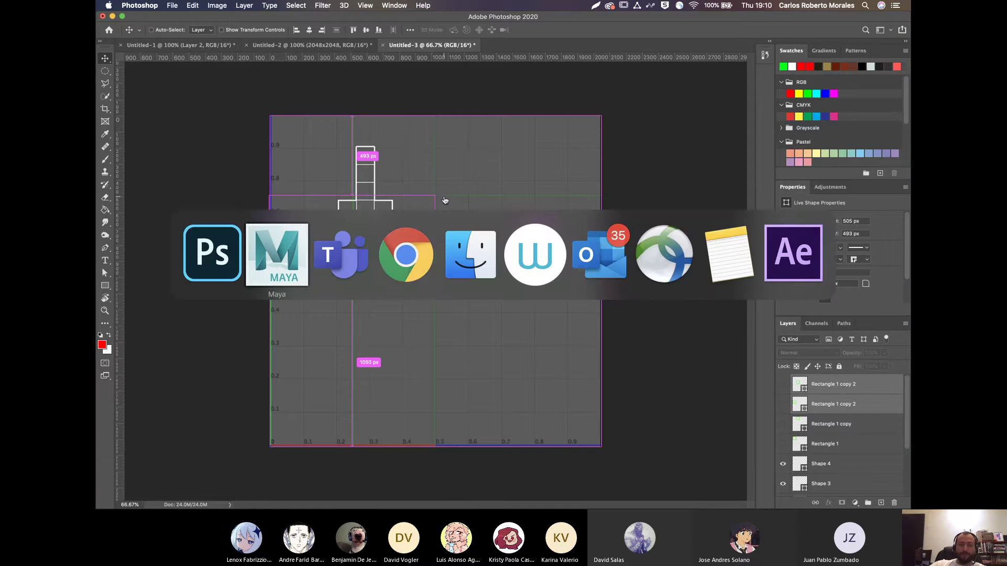
{"action": "left_click", "coordinate": [300, 244]}
Select all six faces of the cube's UV layout, scale them up, and centre them inside the 0–1 UV square
{"action": "right_click_drag", "start_coordinate": [522, 226], "coordinate": [525, 254]}
{"action": "left_click_drag", "start_coordinate": [493, 188], "coordinate": [556, 242]}
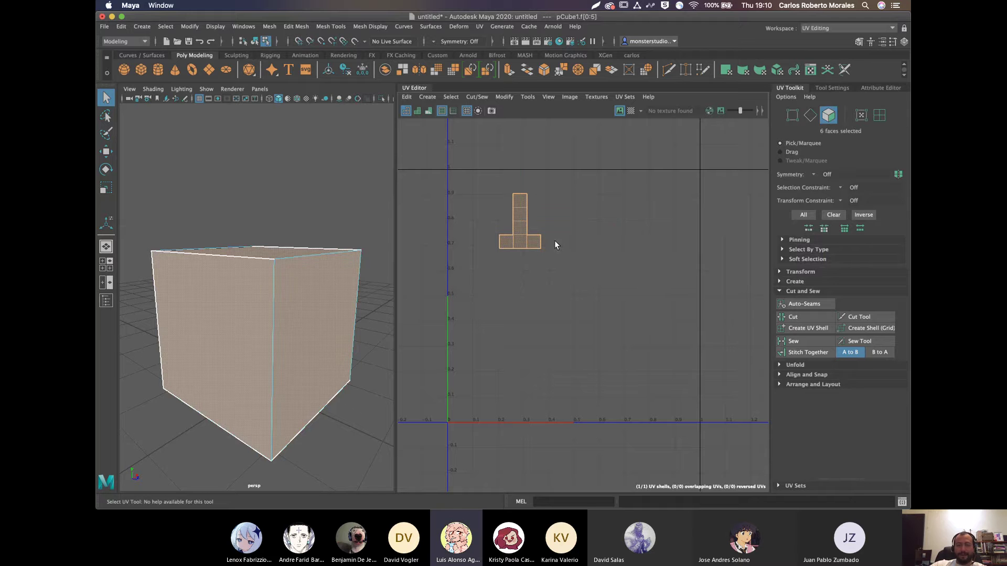
{"action": "key", "text": "r"}
{"action": "middle_click_drag", "start_coordinate": [525, 243], "coordinate": [651, 199]}
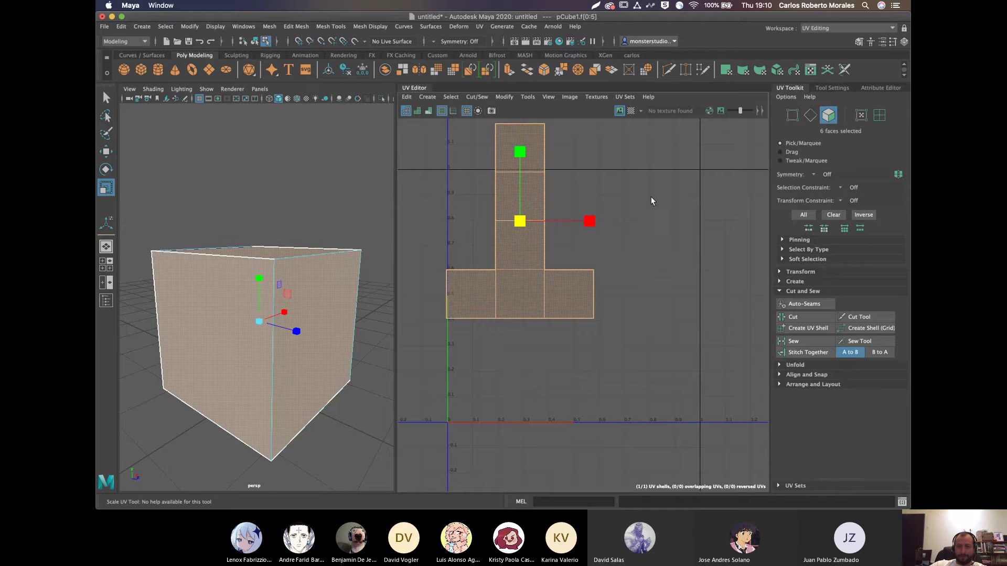
{"action": "key", "text": "w"}
{"action": "left_click_drag", "start_coordinate": [530, 224], "coordinate": [579, 279]}
{"action": "key", "text": "r"}
{"action": "left_click", "coordinate": [656, 194]}
{"action": "left_click", "coordinate": [576, 203]}
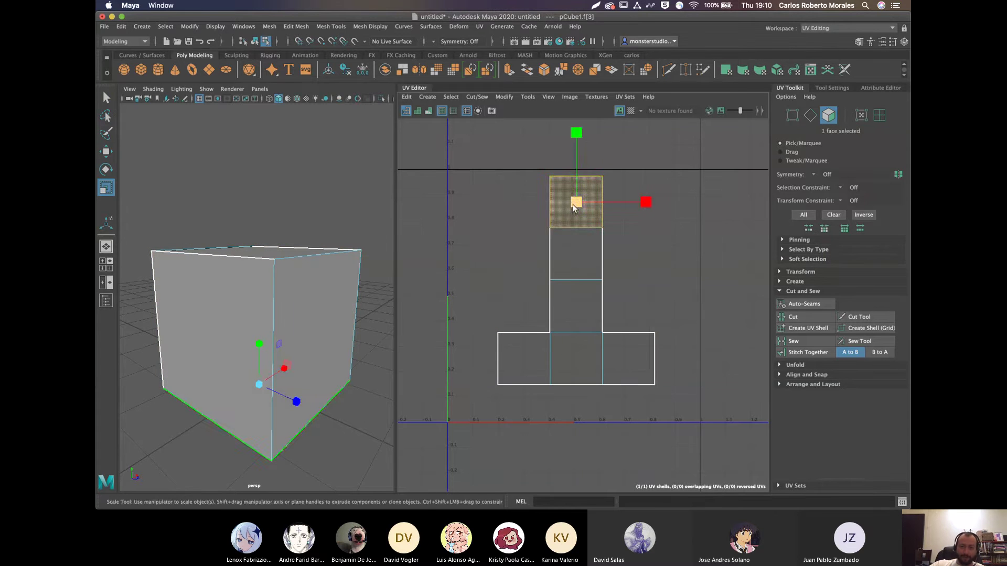
{"action": "left_click_drag", "start_coordinate": [576, 202], "coordinate": [625, 184]}
{"action": "key", "text": "ctrl+z"}
Select the cube's whole layout as a UV shell and scale it up to nearly the full height of the 0–1 square
{"action": "right_click_drag", "start_coordinate": [576, 220], "coordinate": [540, 220]}
{"action": "left_click", "coordinate": [600, 279]}
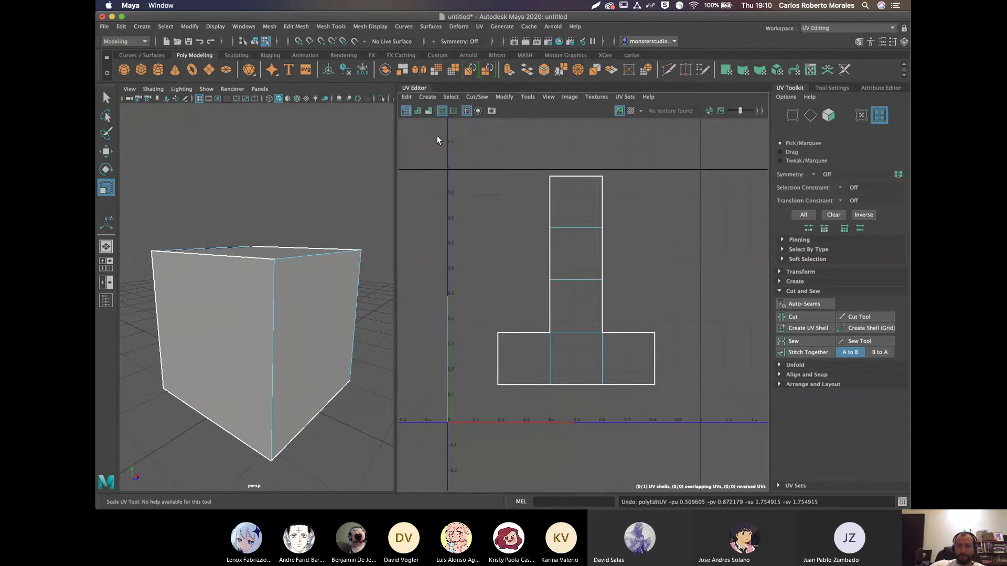
{"action": "left_click_drag", "start_coordinate": [420, 125], "coordinate": [702, 414]}
{"action": "mouse_move", "coordinate": [572, 278]}
{"action": "left_mouse_down"}
{"action": "mouse_move", "coordinate": [583, 280]}
{"action": "mouse_move", "coordinate": [575, 294]}
{"action": "left_mouse_up"}
{"action": "key", "text": "w"}
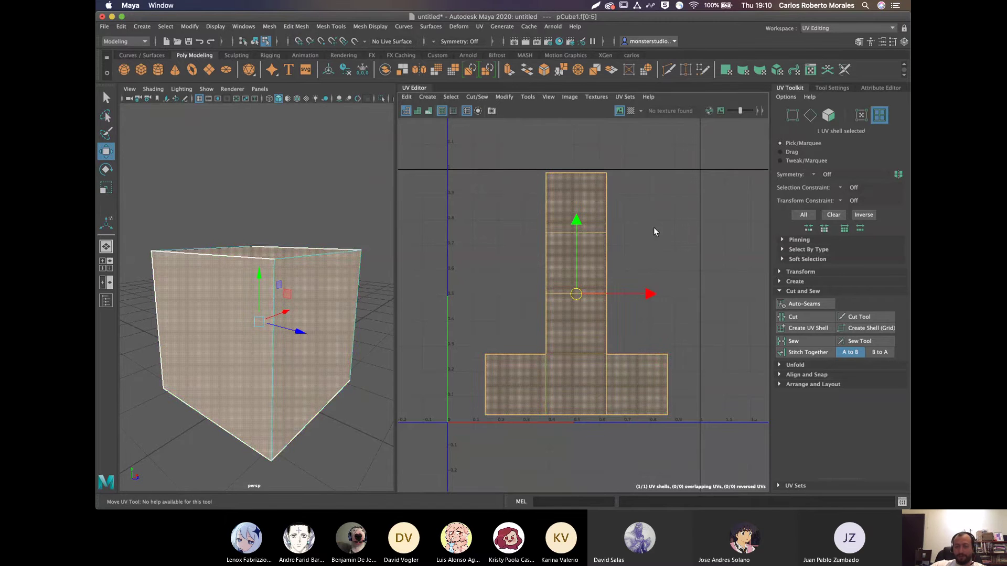
Position the UV shell against the lower-left corner of the 0–1 square, enlarge it slightly to fill the height, and deselect it
{"action": "left_click_drag", "start_coordinate": [577, 293], "coordinate": [549, 300]}
{"action": "key", "text": "r"}
{"action": "key", "text": "w"}
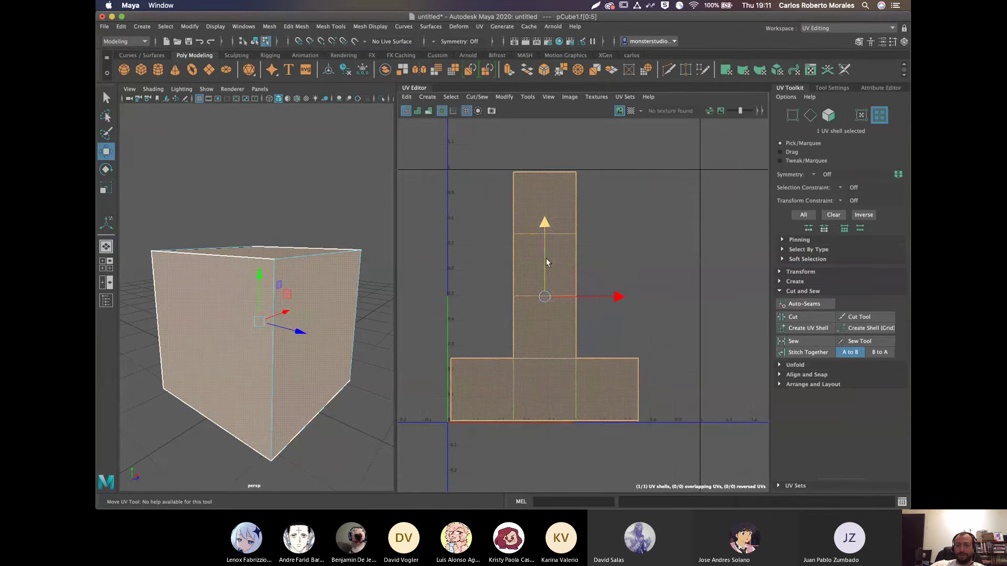
{"action": "mouse_move", "coordinate": [546, 297]}
{"action": "left_mouse_down"}
{"action": "mouse_move", "coordinate": [584, 295]}
{"action": "mouse_move", "coordinate": [543, 297]}
{"action": "left_mouse_up"}
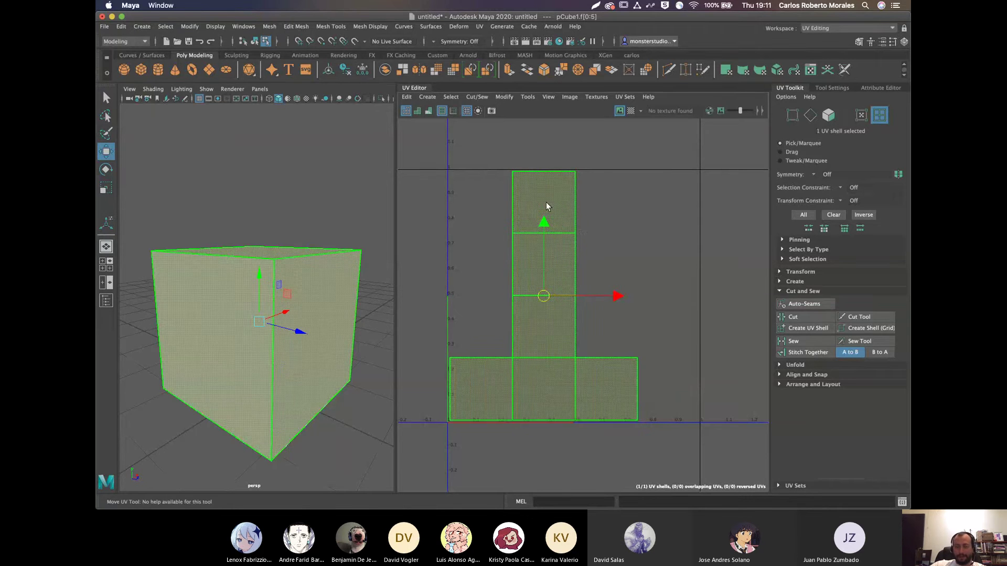
{"action": "left_click", "coordinate": [588, 237]}
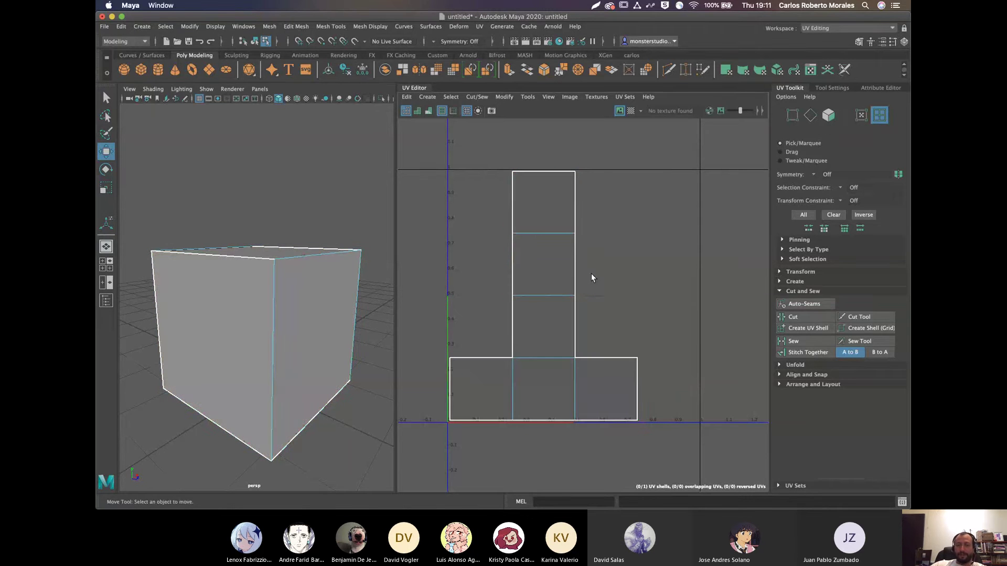
Try rotating the UV shell about 54.5 degrees clockwise and moving it diagonally toward the upper right, and undo both changes
{"action": "left_click", "coordinate": [630, 111]}
{"action": "left_click", "coordinate": [631, 111]}
{"action": "left_click", "coordinate": [564, 272]}
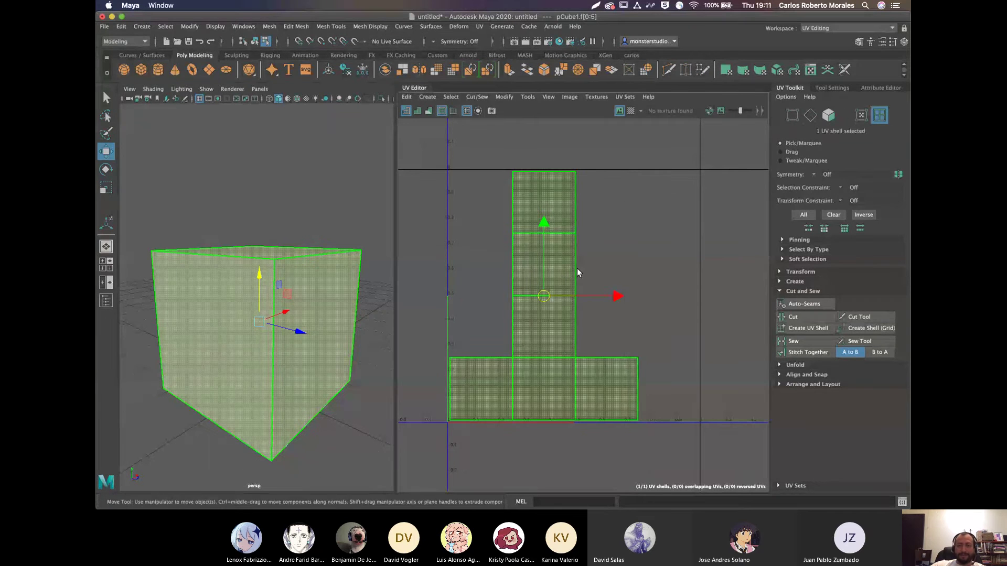
{"action": "key", "text": "e"}
{"action": "left_click_drag", "start_coordinate": [587, 238], "coordinate": [623, 303]}
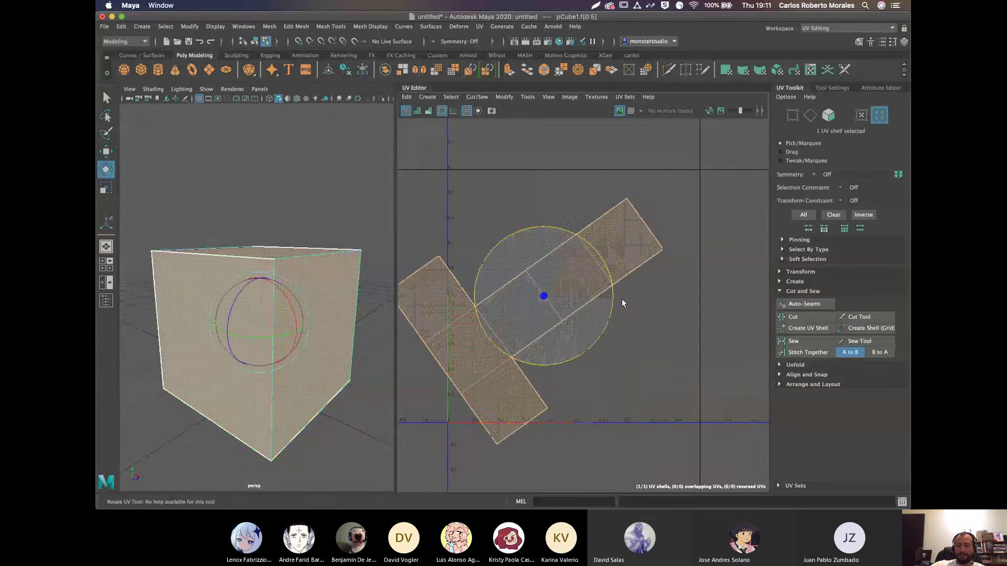
{"action": "key", "text": "w"}
{"action": "left_click_drag", "start_coordinate": [540, 292], "coordinate": [586, 266]}
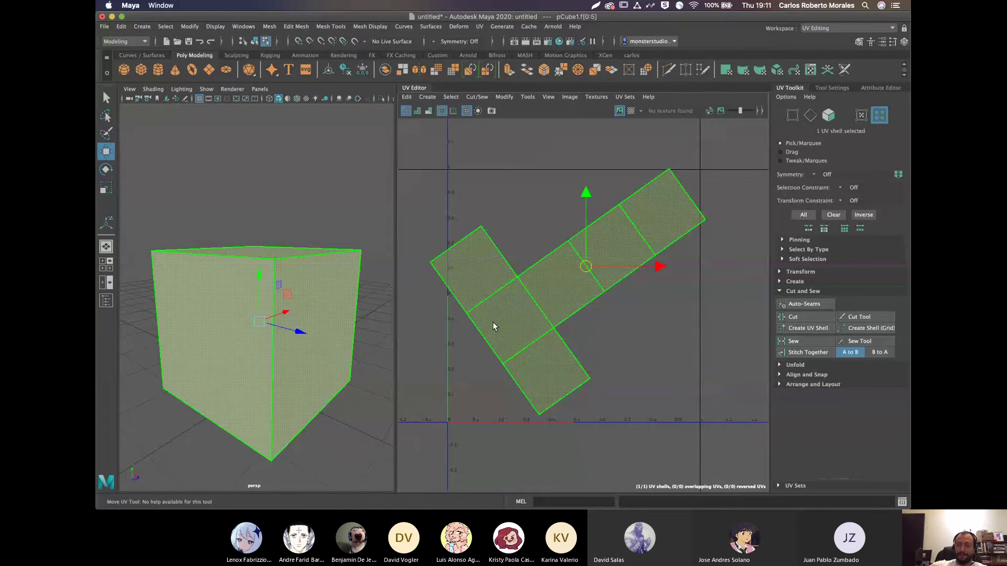
{"action": "key", "text": "super+z"}
{"action": "key", "text": "super+z"}
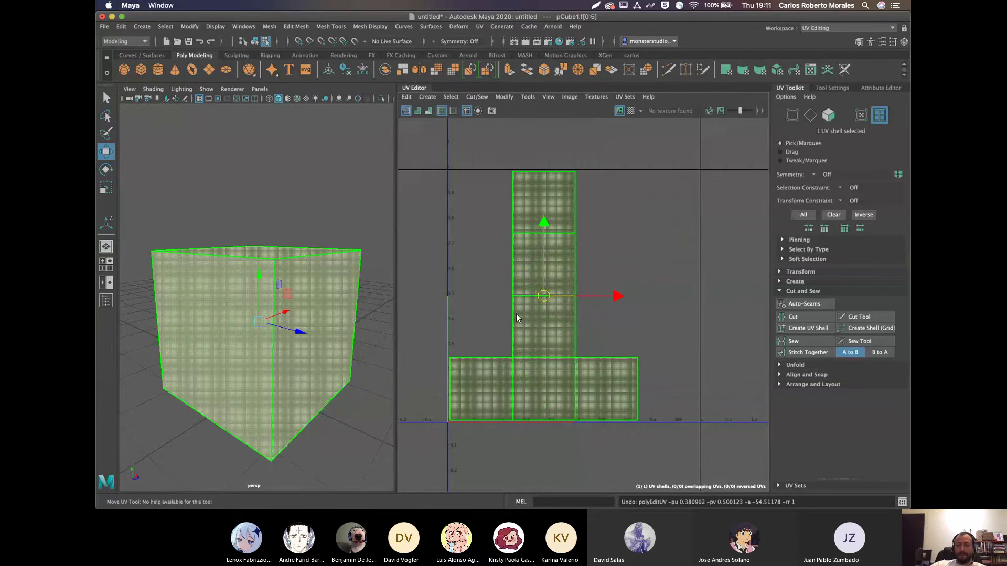
Try shrinking the UV shell to about 0.24 of its size and shifting it slightly, and undo those changes
{"action": "left_click", "coordinate": [621, 269]}
{"action": "left_click", "coordinate": [551, 277]}
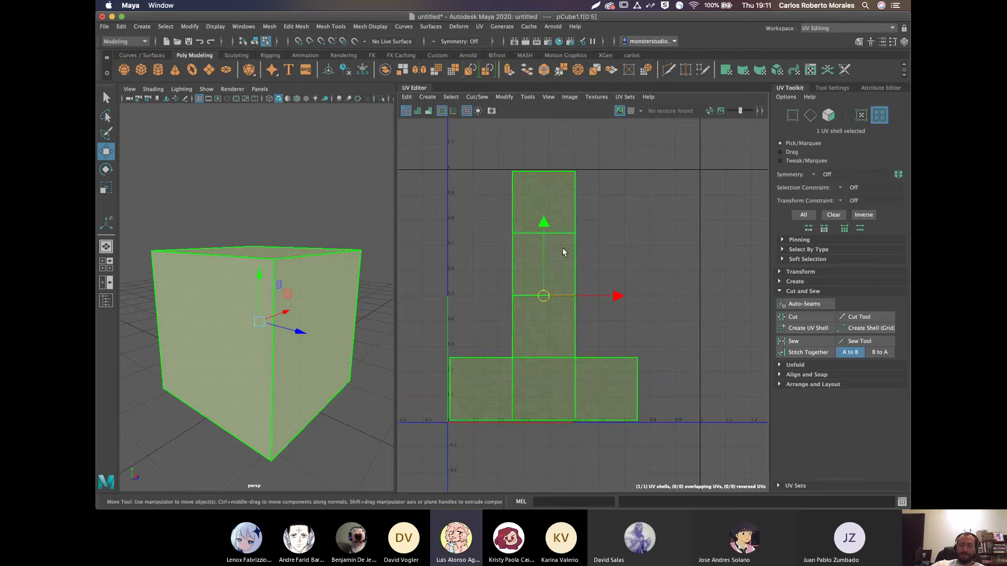
{"action": "left_click", "coordinate": [596, 247]}
{"action": "left_click", "coordinate": [561, 228]}
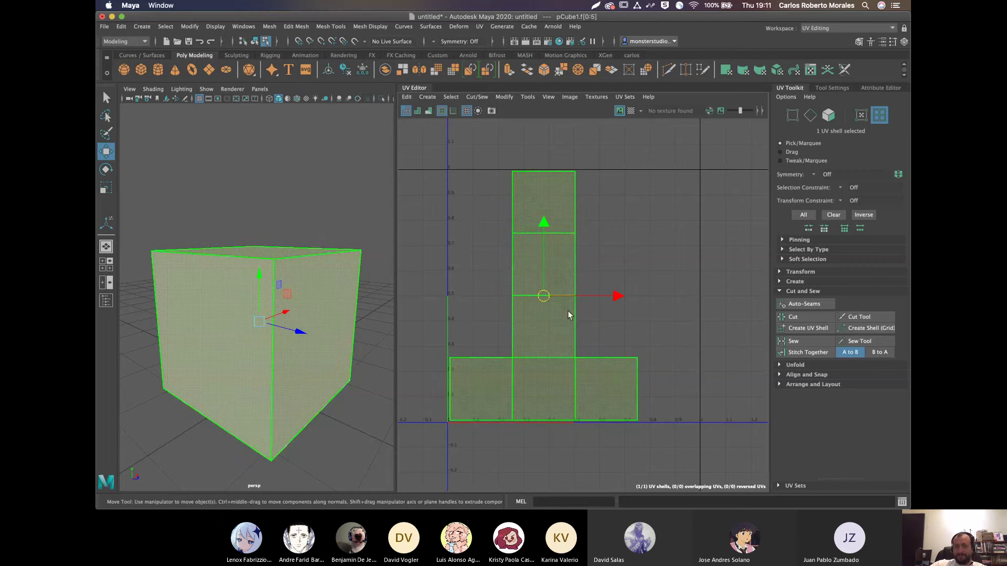
{"action": "key", "text": "r"}
{"action": "left_click_drag", "start_coordinate": [544, 295], "coordinate": [507, 286]}
{"action": "key", "text": "w"}
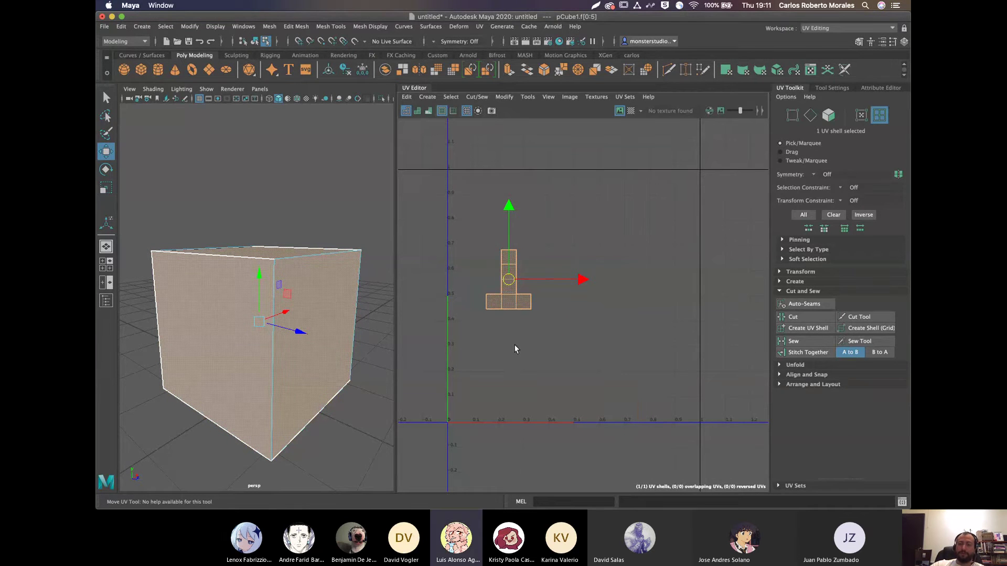
{"action": "key", "text": "z"}
{"action": "key", "text": "z"}
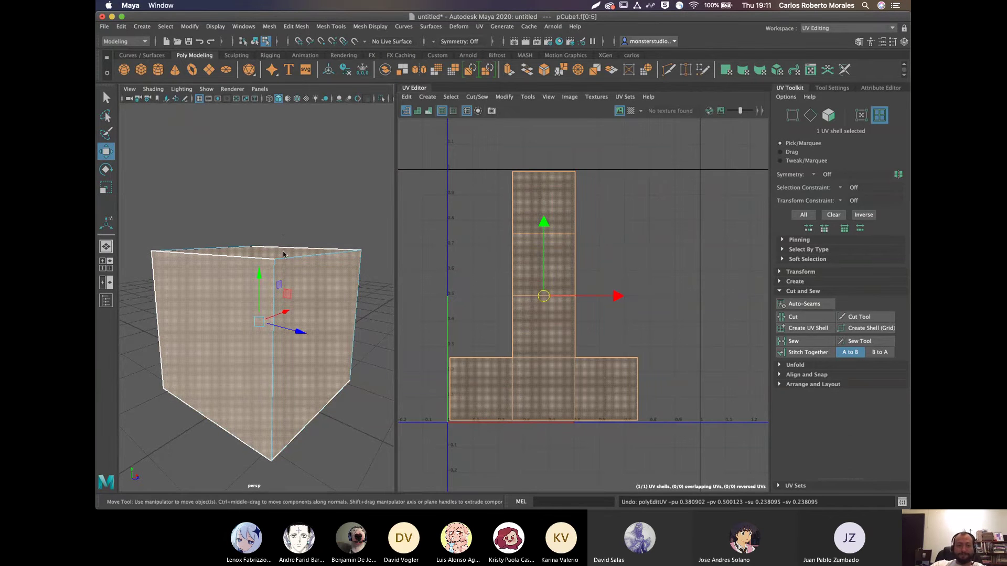
Extrude the cube's top face and scale the new face inward to about 0.68 in width and depth
{"action": "right_click_drag", "start_coordinate": [283, 254], "coordinate": [330, 220]}
{"action": "scroll", "coordinate": [326, 255], "scroll_direction": "down", "scroll_amount": 5}
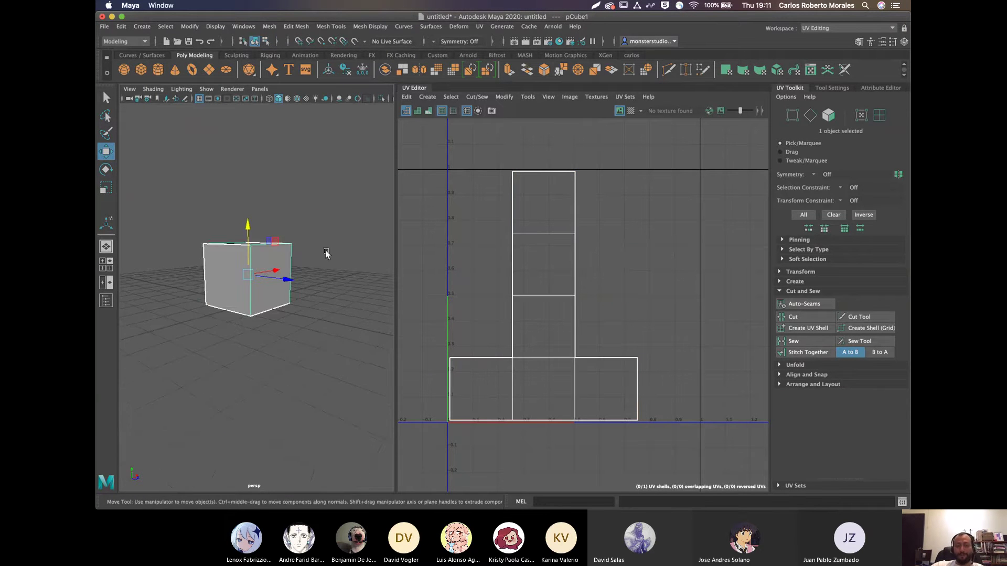
{"action": "left_click_drag", "start_coordinate": [326, 254], "coordinate": [344, 279], "text": "alt"}
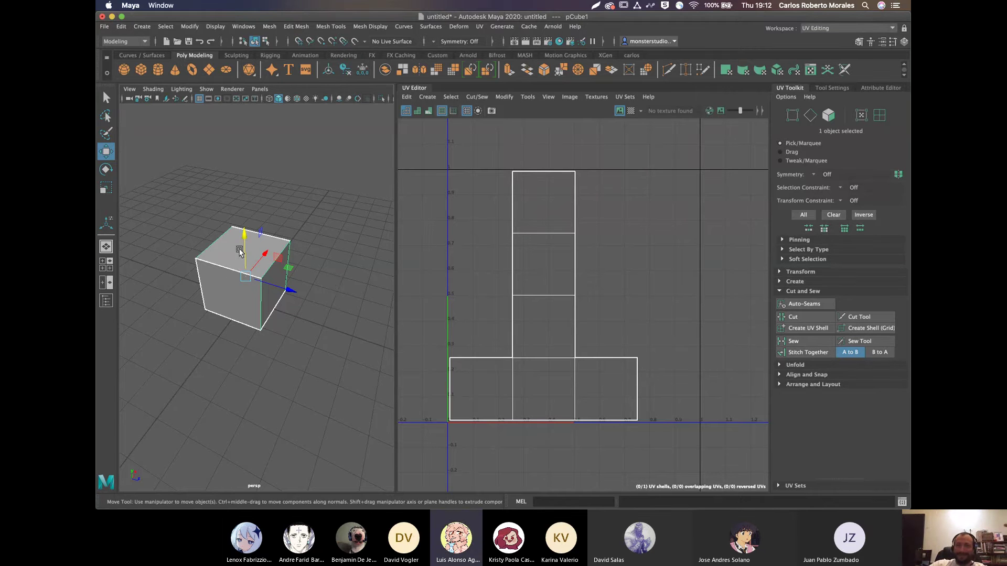
{"action": "scroll", "coordinate": [304, 258], "scroll_direction": "up", "scroll_amount": 5}
{"action": "scroll", "coordinate": [309, 262], "scroll_direction": "down", "scroll_amount": 5}
{"action": "left_click_drag", "start_coordinate": [310, 271], "coordinate": [243, 243], "text": "alt"}
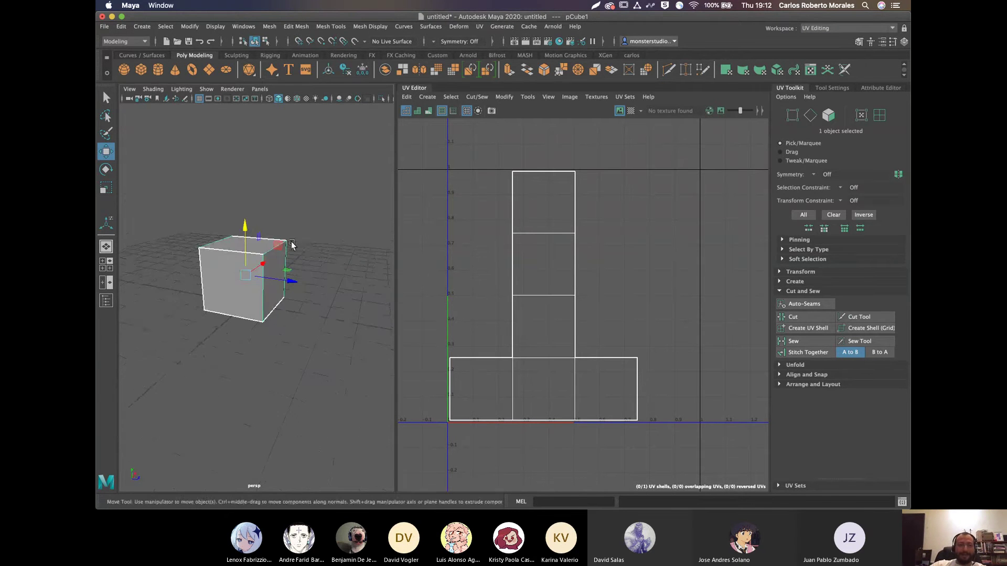
{"action": "right_click_drag", "start_coordinate": [240, 242], "coordinate": [225, 258]}
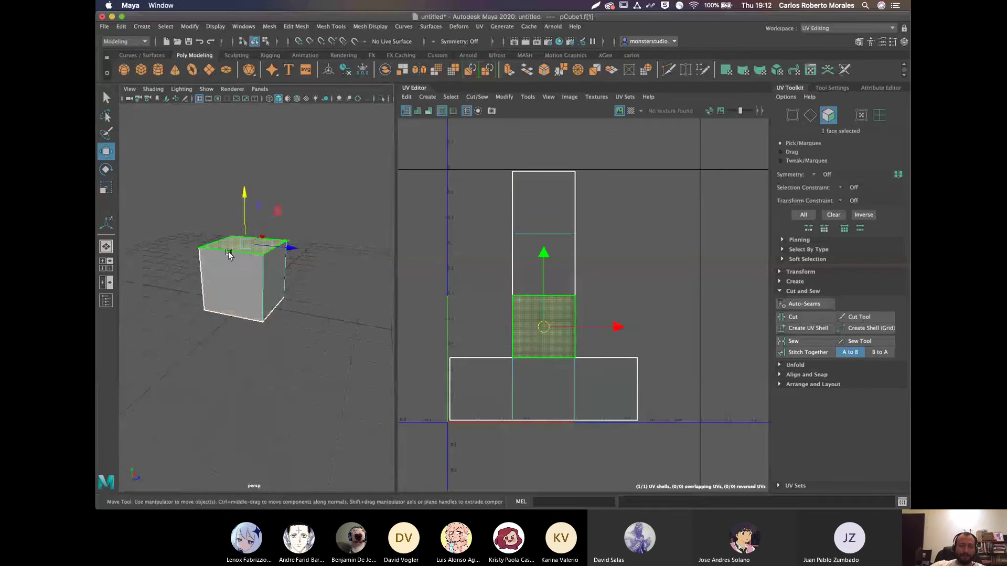
{"action": "left_click", "coordinate": [257, 250]}
{"action": "key", "text": "ctrl+e"}
{"action": "left_click_drag", "start_coordinate": [279, 254], "coordinate": [259, 252]}
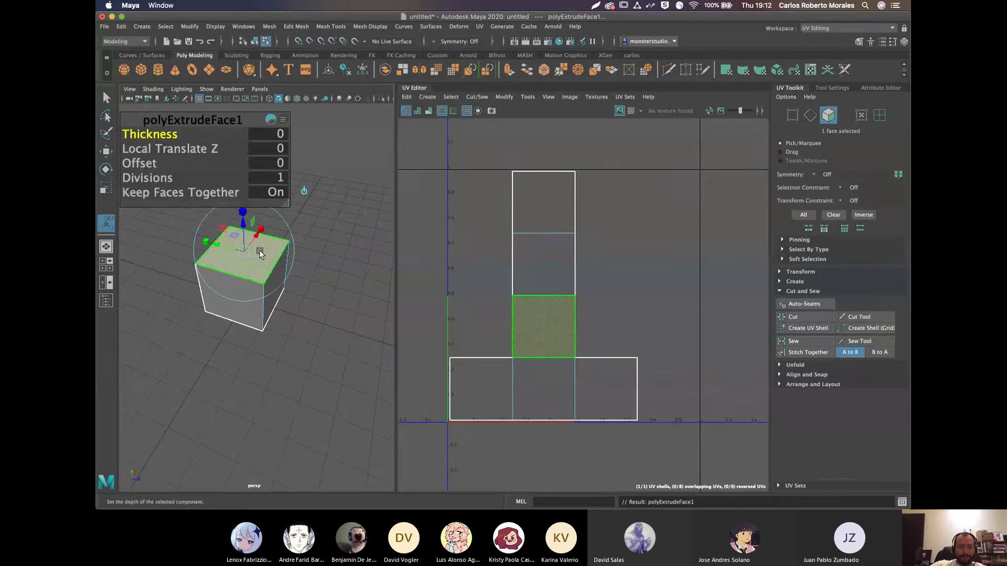
{"action": "key", "text": "r"}
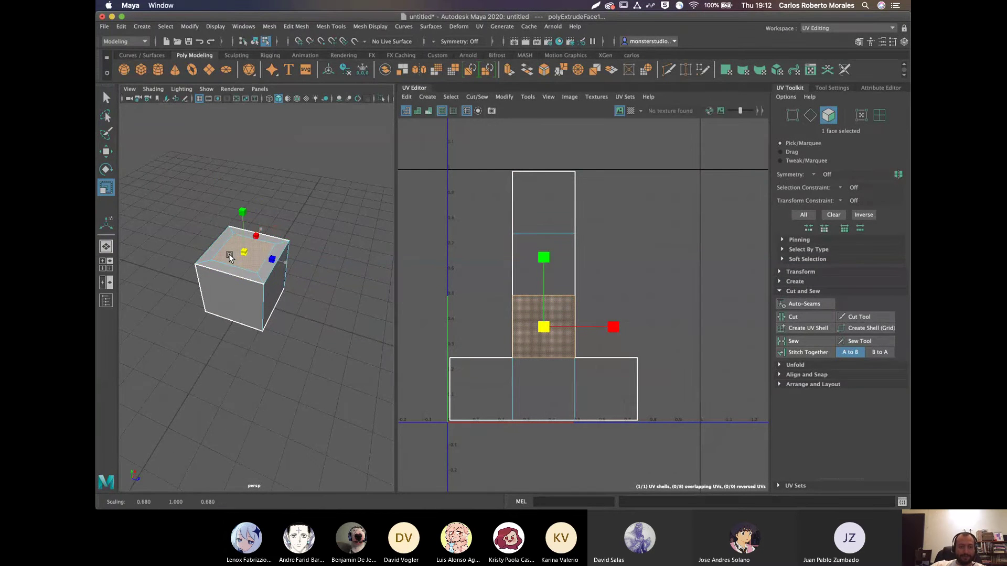
Extrude the inset top face upward into a narrow column with a Local Translate Z of about 2.526
{"action": "key", "text": "ctrl+e"}
{"action": "key", "text": "ctrl+e"}
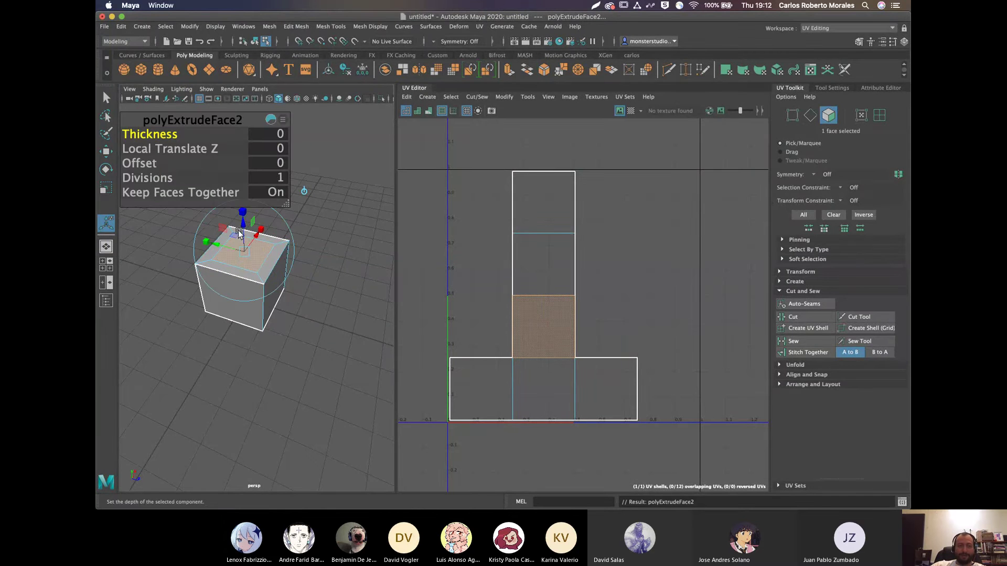
{"action": "left_click_drag", "start_coordinate": [229, 257], "coordinate": [302, 289]}
{"action": "scroll", "coordinate": [303, 289], "scroll_direction": "down", "scroll_amount": 5}
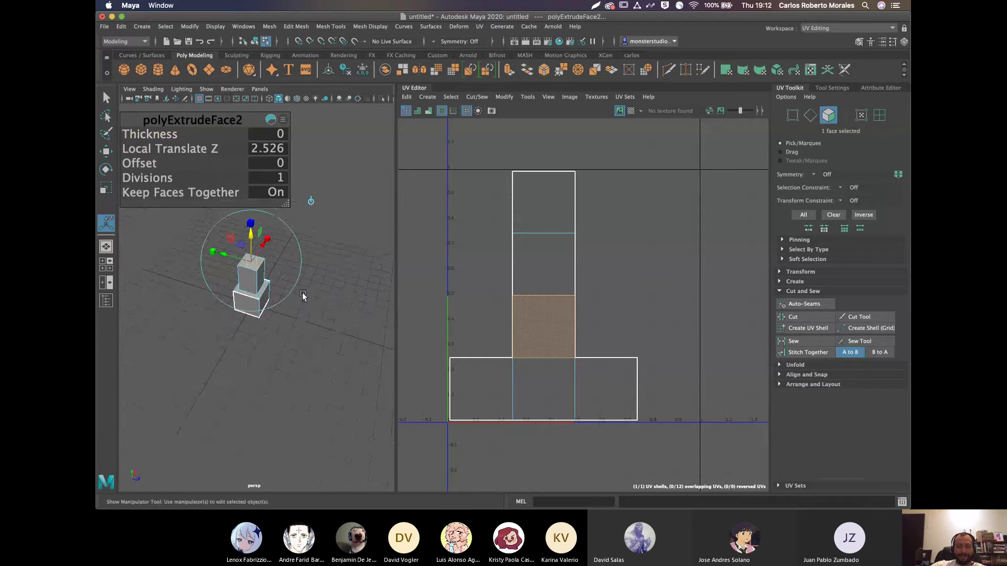
Extrude the column's top face further, flaring it outward and raising it into a wide block, and return to object selection
{"action": "key", "text": "ctrl+e"}
{"action": "key", "text": "r"}
{"action": "left_click_drag", "start_coordinate": [251, 262], "coordinate": [329, 285]}
{"action": "key", "text": "w"}
{"action": "mouse_move", "coordinate": [249, 229]}
{"action": "left_mouse_down"}
{"action": "mouse_move", "coordinate": [253, 168]}
{"action": "mouse_move", "coordinate": [268, 232]}
{"action": "left_mouse_up"}
{"action": "key", "text": "ctrl+e"}
{"action": "key", "text": "q"}
{"action": "right_click_drag", "start_coordinate": [268, 232], "coordinate": [294, 220]}
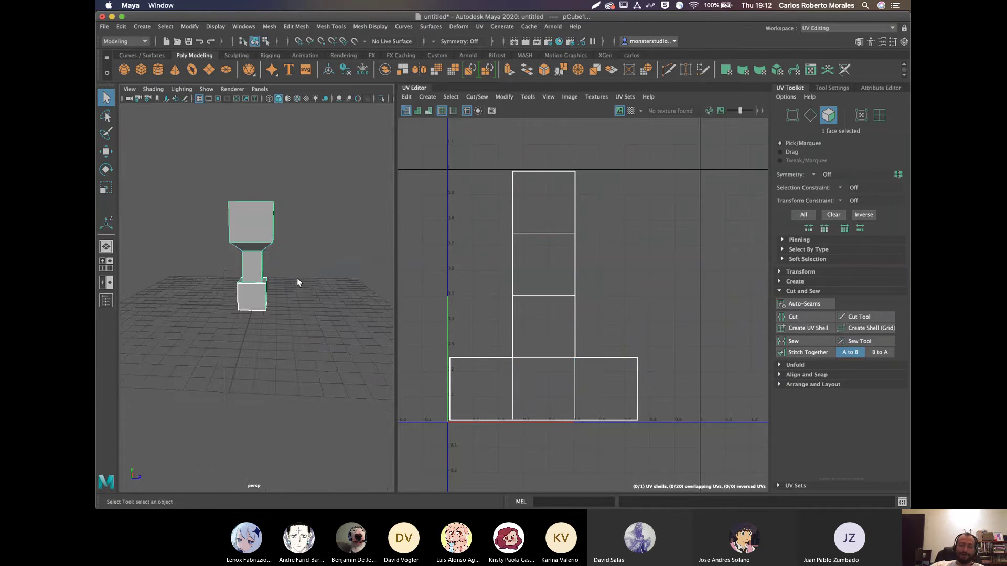
Apply an automatic UV projection to the extruded model and clear the selection to show its new UV shells
{"action": "scroll", "coordinate": [297, 278], "scroll_direction": "up", "scroll_amount": 5}
{"action": "middle_click_drag", "start_coordinate": [296, 281], "coordinate": [295, 348], "text": "alt"}
{"action": "left_click_drag", "start_coordinate": [295, 349], "coordinate": [246, 268], "text": "alt"}
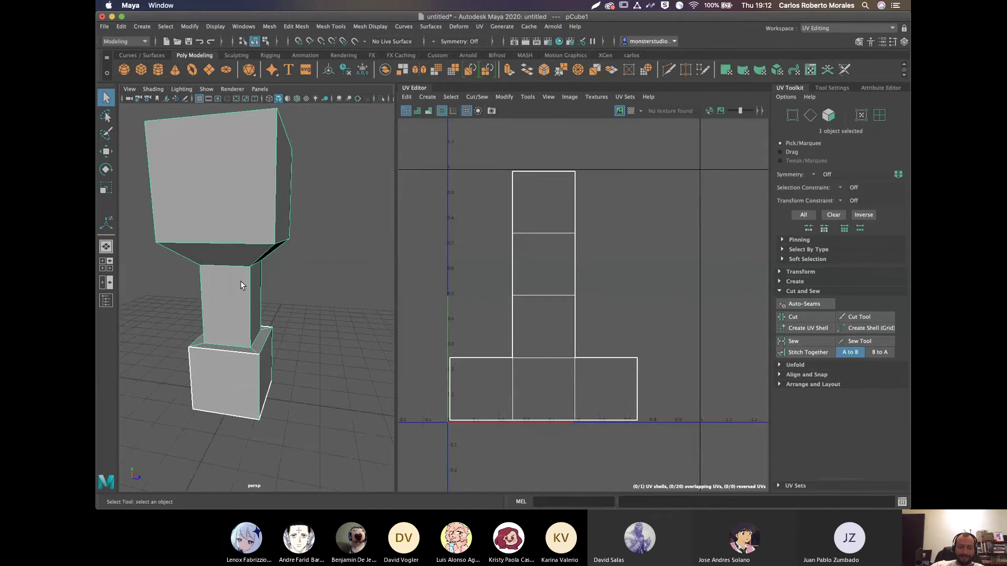
{"action": "scroll", "coordinate": [517, 189], "scroll_direction": "up", "scroll_amount": 2}
{"action": "scroll", "coordinate": [518, 211], "scroll_direction": "down", "scroll_amount": 3}
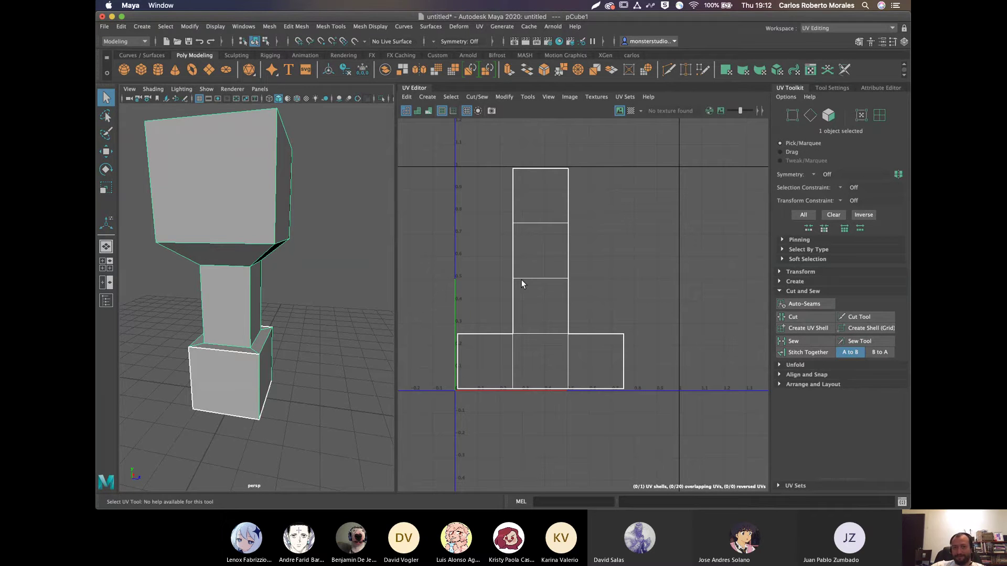
{"action": "scroll", "coordinate": [521, 283], "scroll_direction": "down", "scroll_amount": 2}
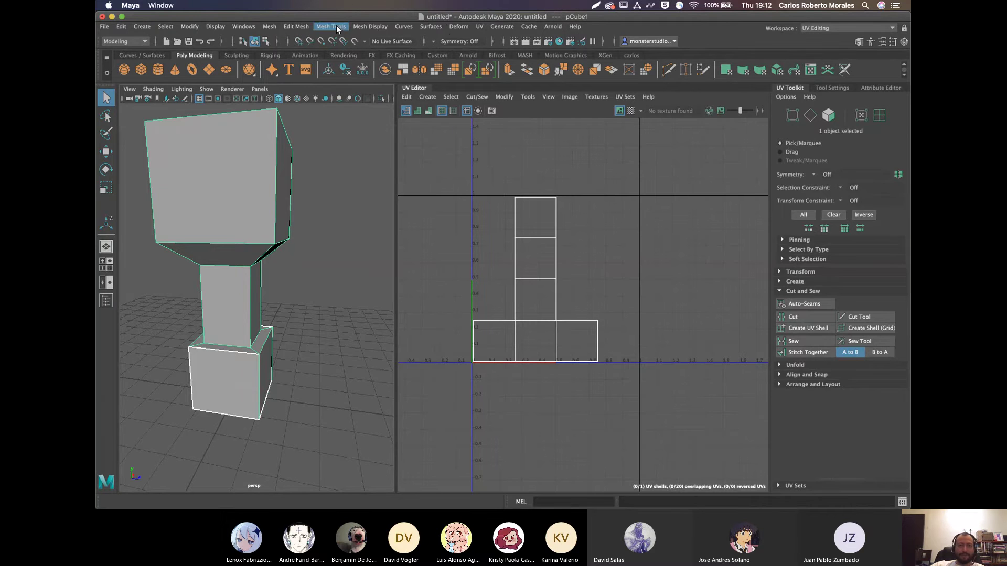
{"action": "left_click", "coordinate": [479, 26]}
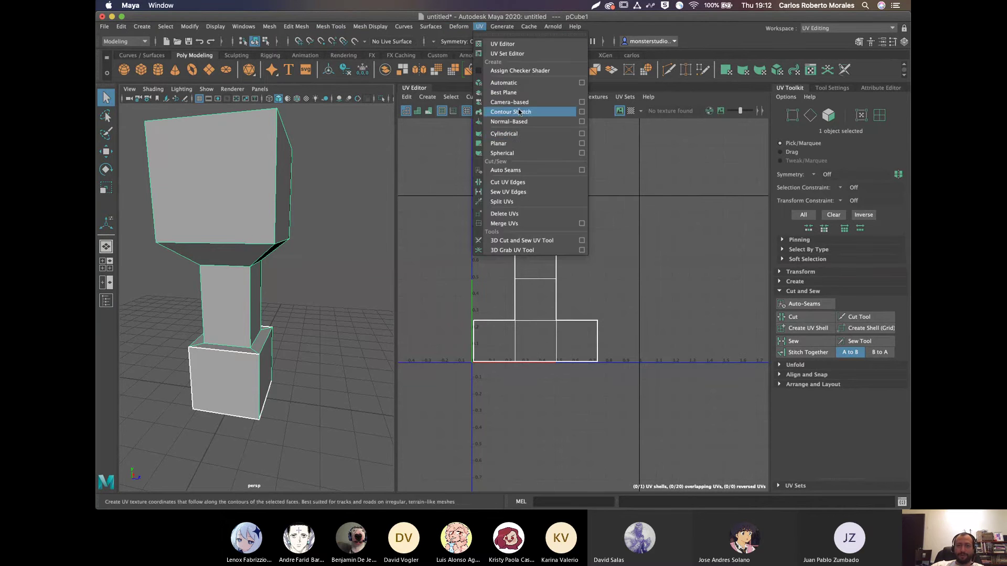
{"action": "left_click", "coordinate": [504, 83]}
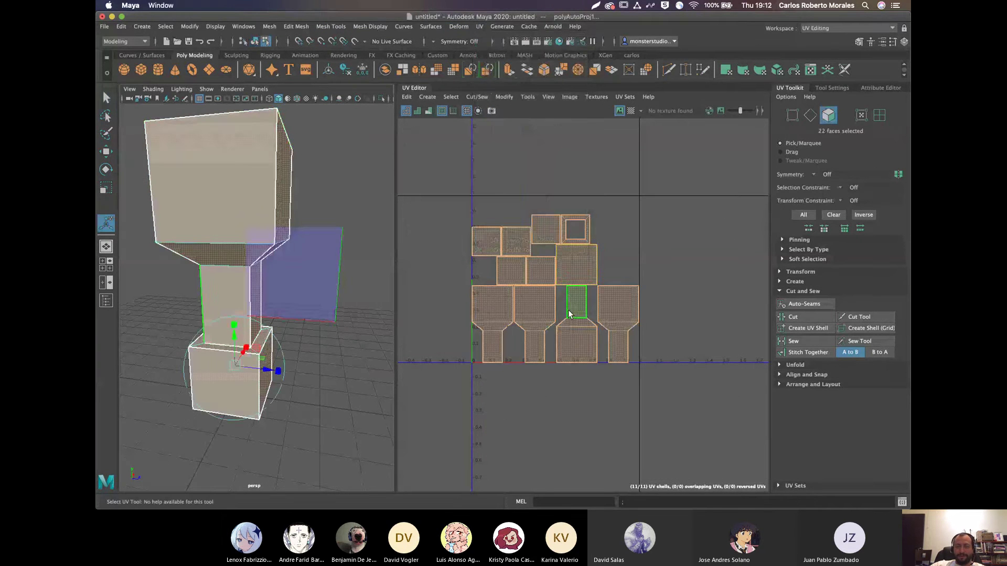
{"action": "left_click", "coordinate": [631, 250]}
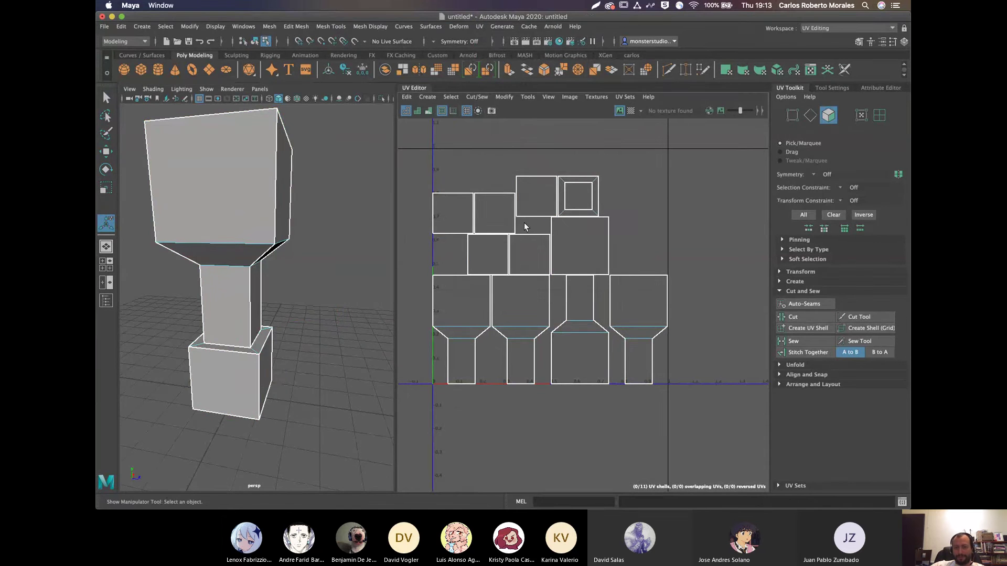
{"action": "key", "text": "f"}
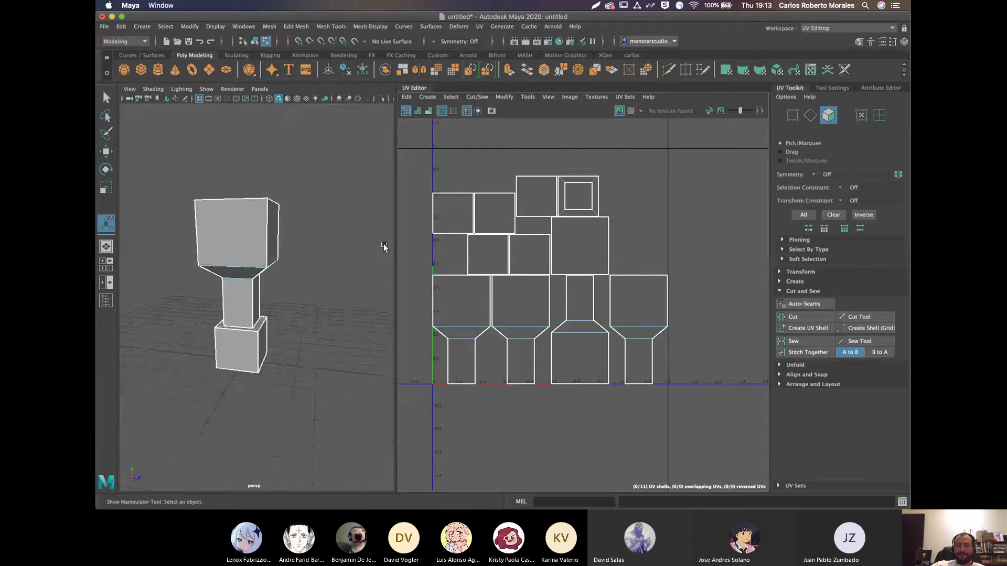
Preview the checker texture on the automatically projected model from another angle, and turn the checker display off again
{"action": "left_click_drag", "start_coordinate": [280, 256], "coordinate": [262, 236], "text": "alt"}
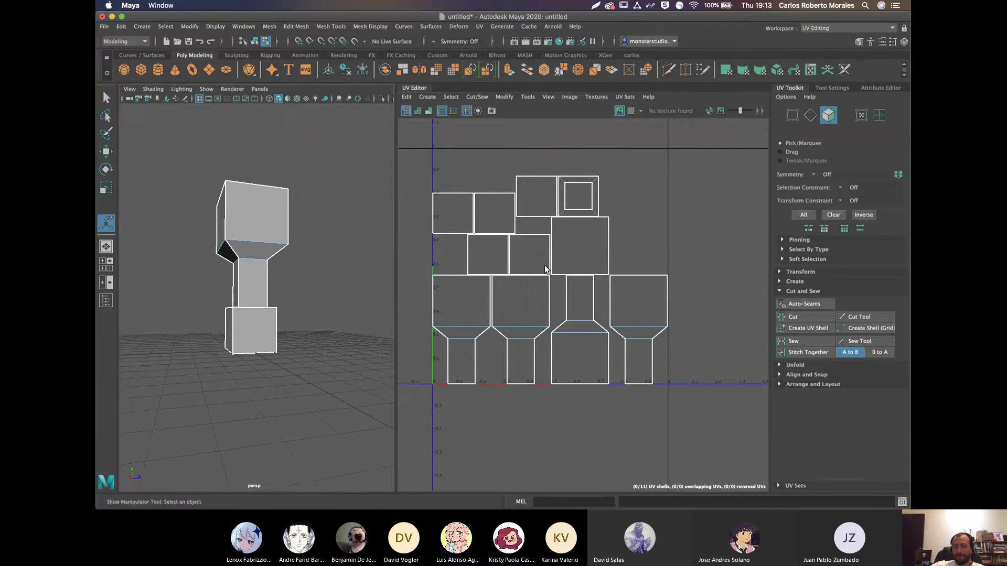
{"action": "right_click", "coordinate": [574, 230]}
{"action": "left_click", "coordinate": [576, 251]}
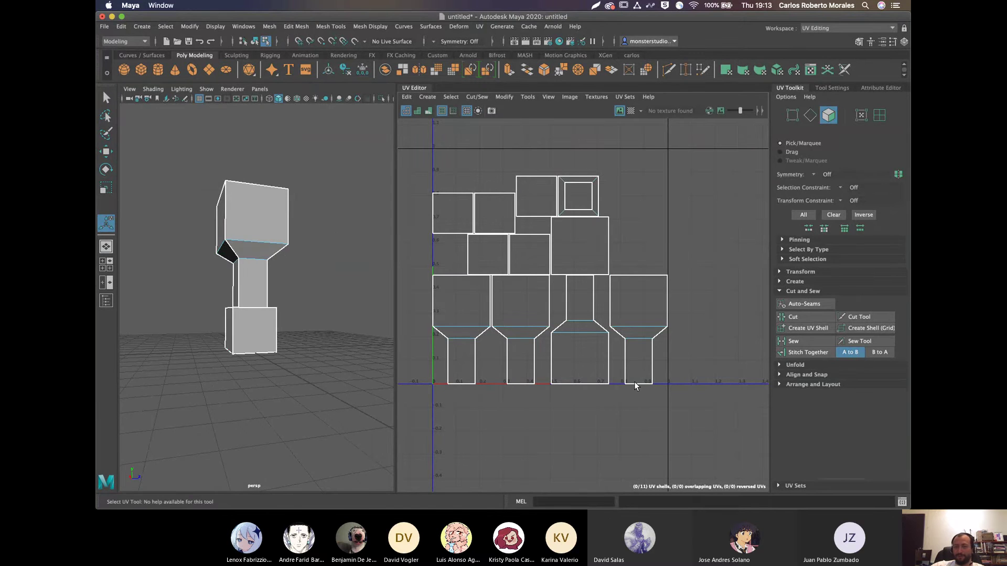
{"action": "left_click", "coordinate": [631, 111]}
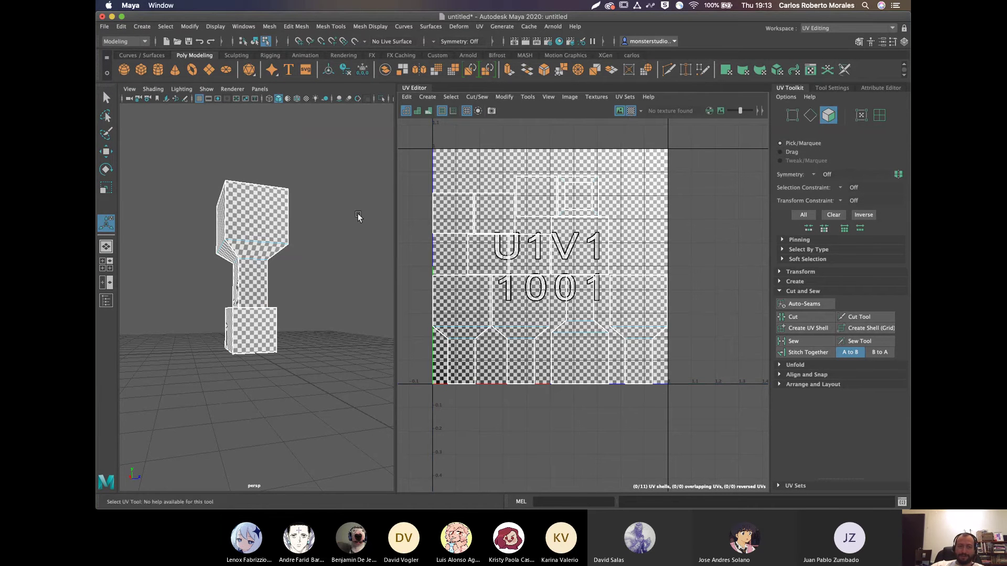
{"action": "left_click_drag", "start_coordinate": [355, 218], "coordinate": [278, 225], "text": "alt"}
{"action": "left_click", "coordinate": [631, 111]}
{"action": "left_click_drag", "start_coordinate": [329, 203], "coordinate": [252, 283], "text": "alt"}
Examine which UV shell corresponds to each face of the top block, the column and the base
{"action": "left_click", "coordinate": [234, 262]}
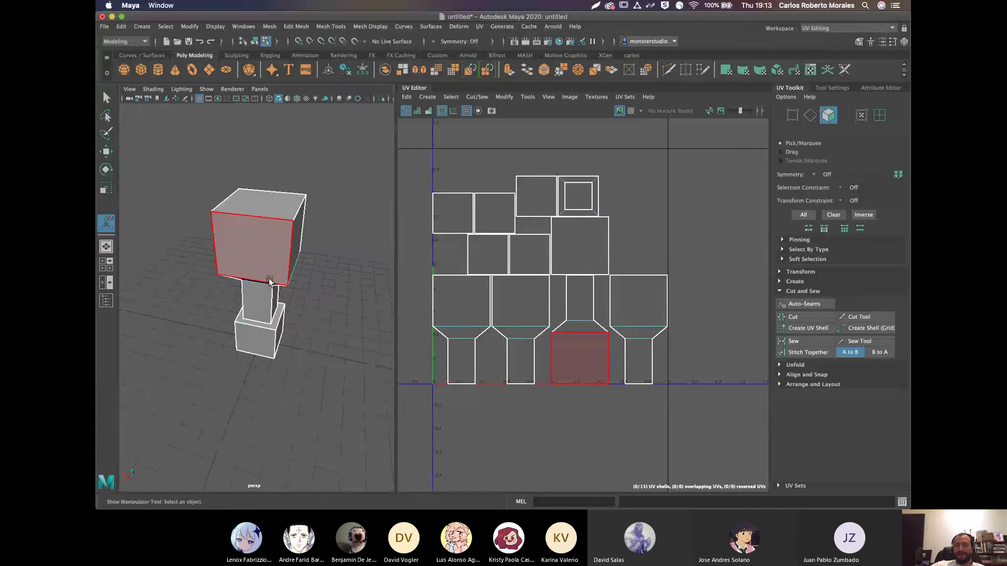
{"action": "left_click_drag", "start_coordinate": [267, 280], "coordinate": [287, 215], "text": "alt"}
{"action": "left_click", "coordinate": [324, 310]}
{"action": "left_click", "coordinate": [247, 222]}
{"action": "left_click", "coordinate": [310, 284]}
{"action": "left_click", "coordinate": [287, 215]}
{"action": "left_click", "coordinate": [252, 338]}
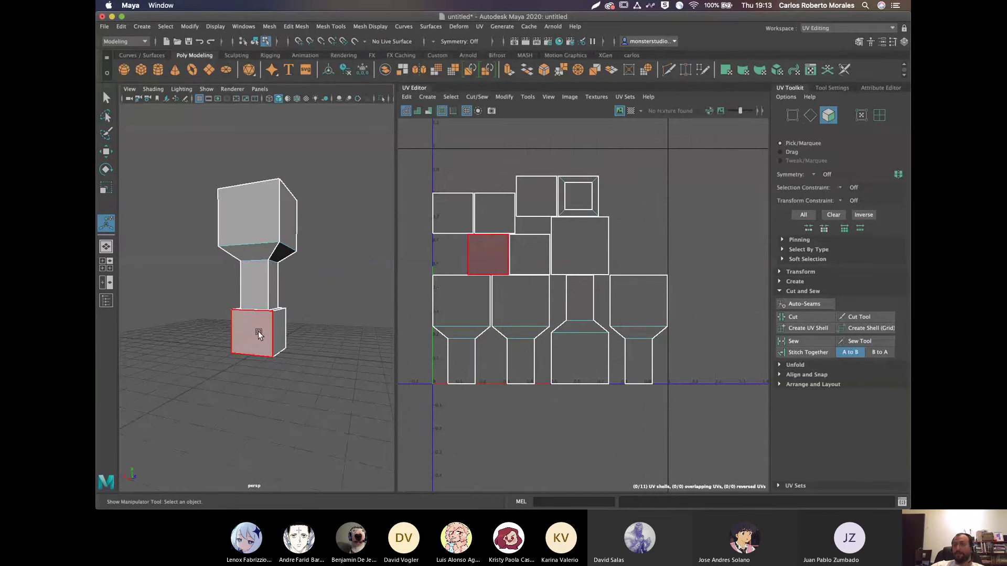
{"action": "left_click", "coordinate": [260, 295]}
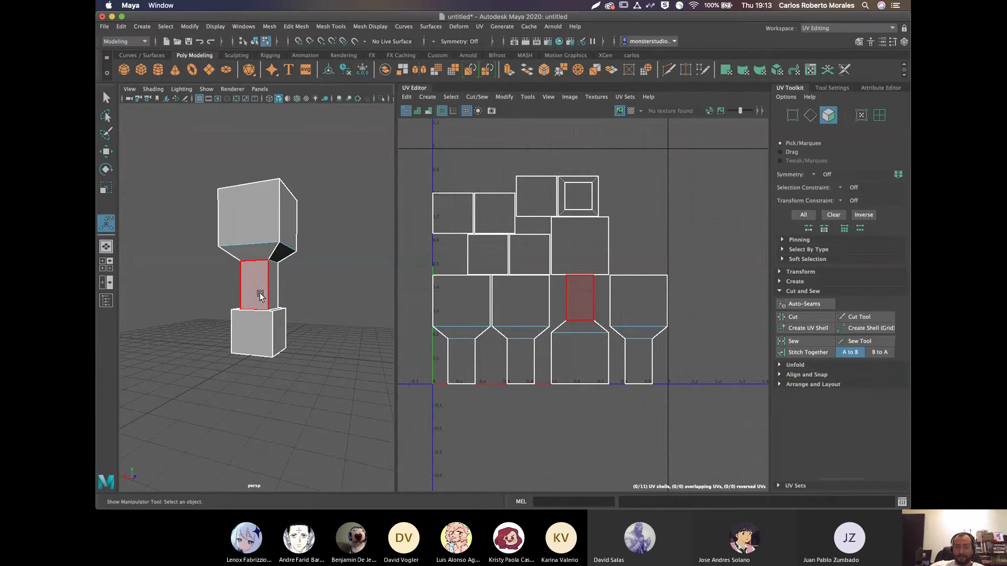
{"action": "left_click", "coordinate": [329, 283]}
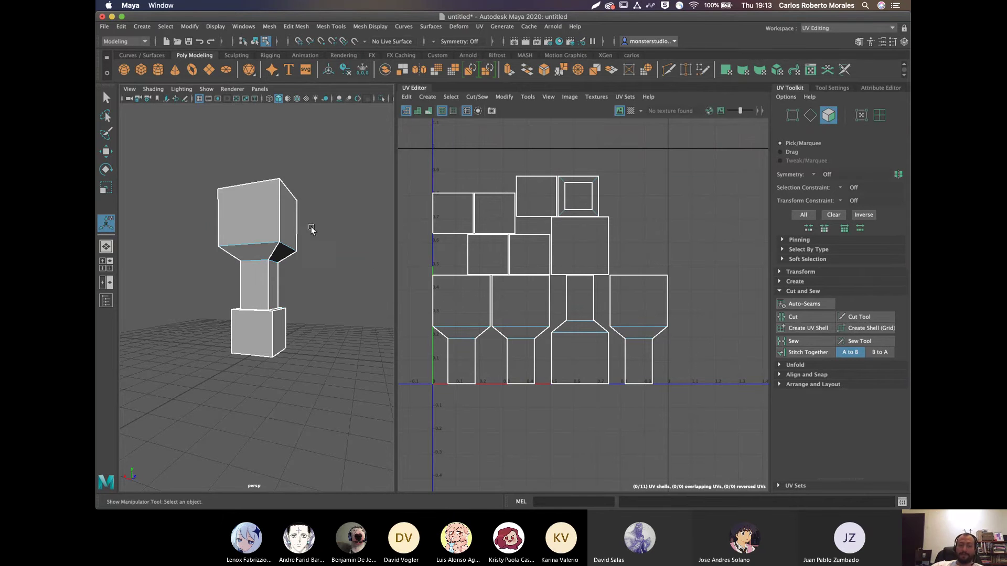
Undo the automatic UV projection and all the extrusions, back to the plain cube
{"action": "right_click_drag", "start_coordinate": [261, 218], "coordinate": [310, 203]}
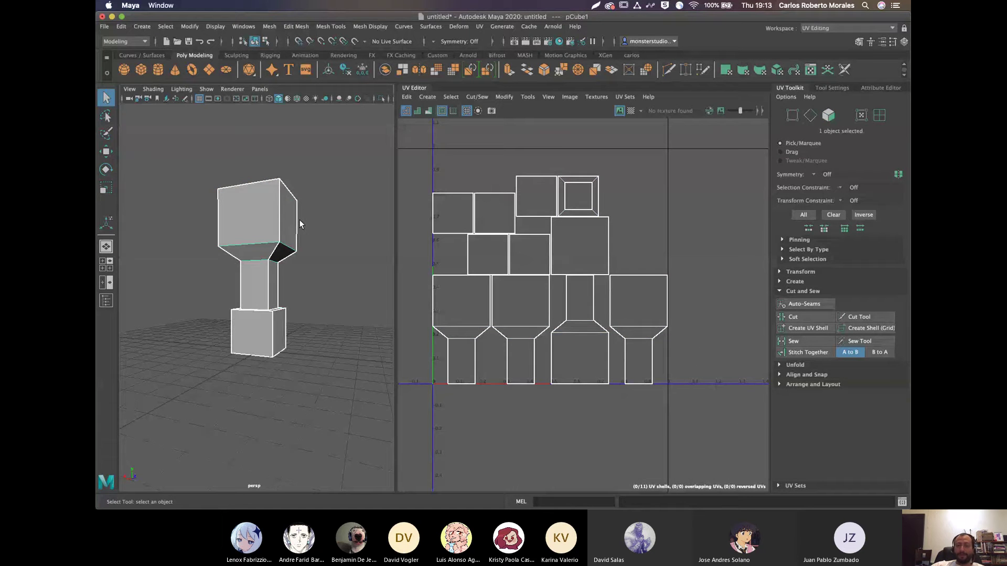
{"action": "key", "text": "z"}
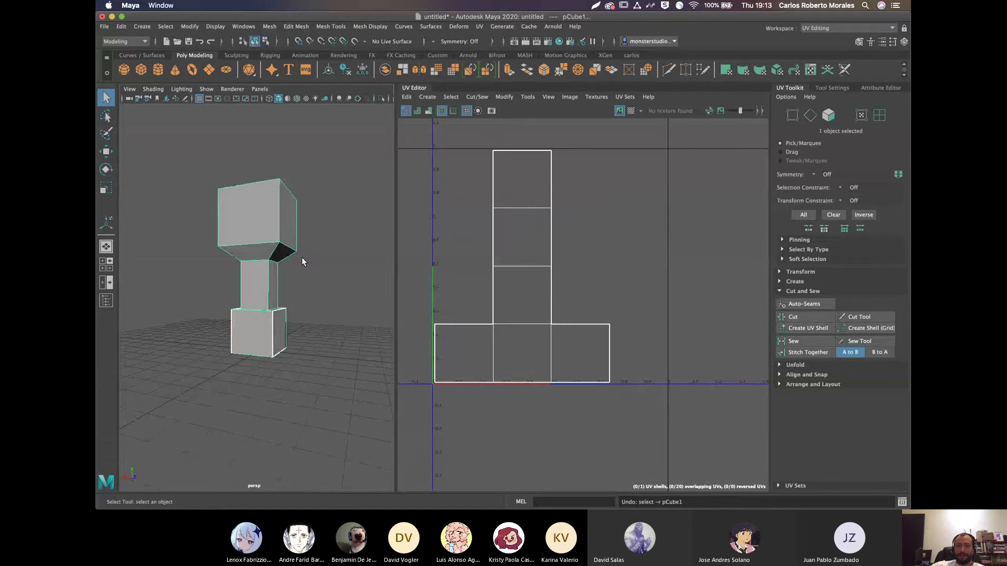
{"action": "left_click_drag", "start_coordinate": [302, 259], "coordinate": [308, 284], "text": "alt"}
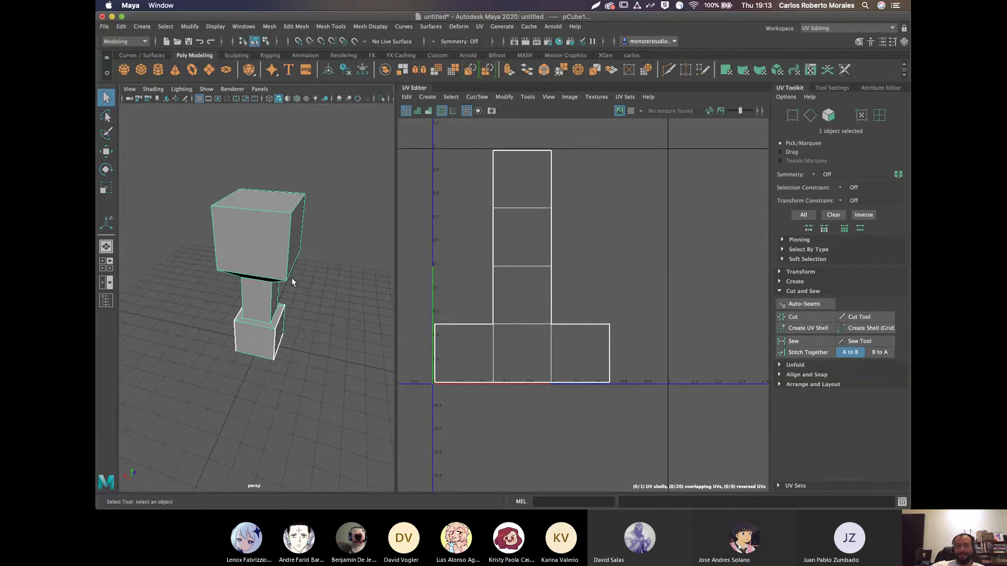
{"action": "key", "text": "z"}
{"action": "key", "text": "z"}
{"action": "key", "text": "z"}
{"action": "key", "text": "z"}
{"action": "key", "text": "z"}
{"action": "key", "text": "z"}
{"action": "key", "text": "z"}
{"action": "key", "text": "z"}
{"action": "key", "text": "z"}
{"action": "key", "text": "z"}
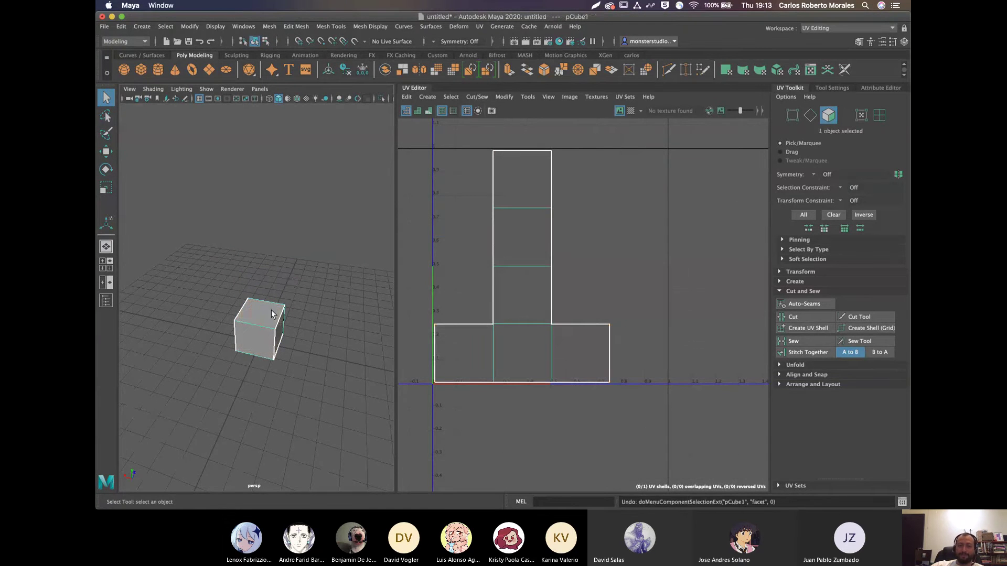
Duplicate the cube and move the copy along X so the two cubes stand side by side
{"action": "right_click_drag", "start_coordinate": [272, 305], "coordinate": [272, 333]}
{"action": "key", "text": "w"}
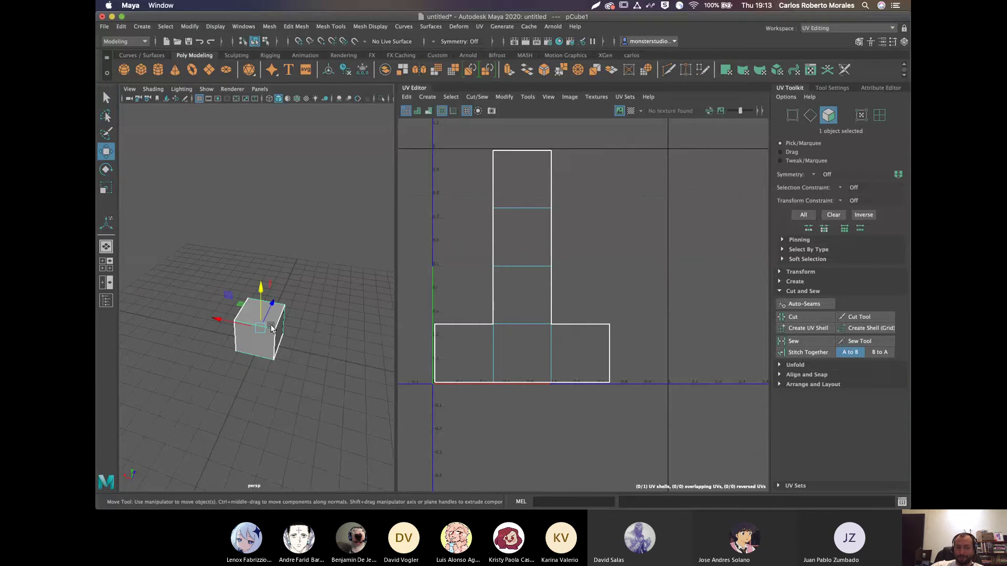
{"action": "mouse_move", "coordinate": [304, 328]}
{"action": "left_mouse_down", "text": "alt"}
{"action": "mouse_move", "coordinate": [283, 328]}
{"action": "mouse_move", "coordinate": [303, 317]}
{"action": "left_mouse_up", "text": "alt"}
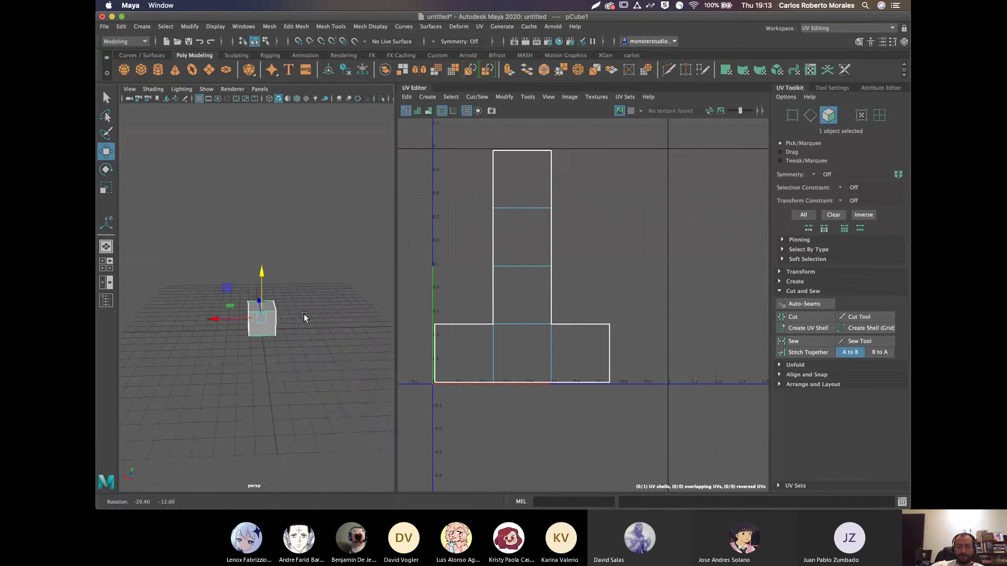
{"action": "key", "text": "ctrl+d"}
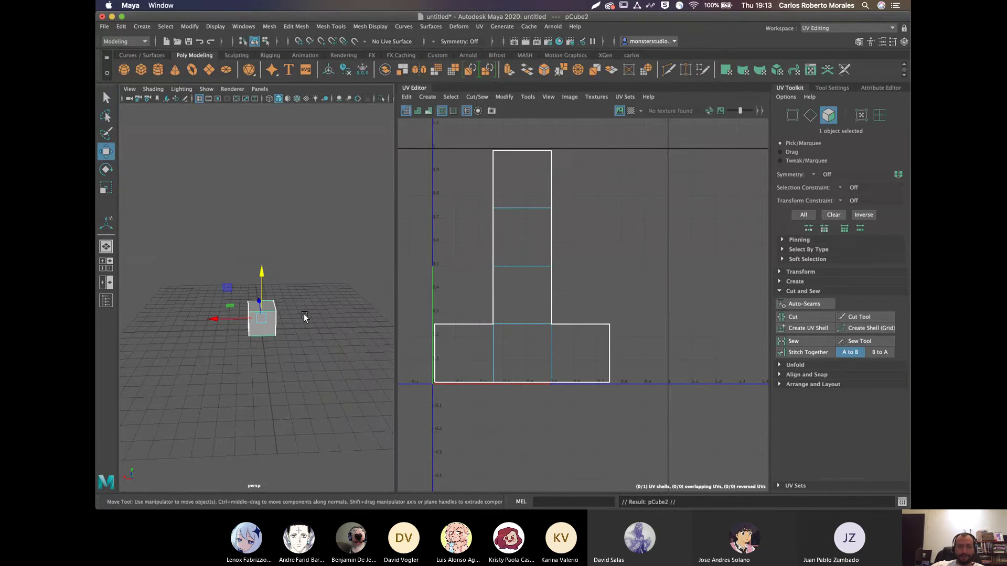
{"action": "left_click_drag", "start_coordinate": [211, 317], "coordinate": [246, 342]}
Duplicate the original cube and shape the copy into a column on top of it, about 0.793 wide and deep and 3.739 high in scale
{"action": "left_click", "coordinate": [247, 342]}
{"action": "key", "text": "ctrl+d"}
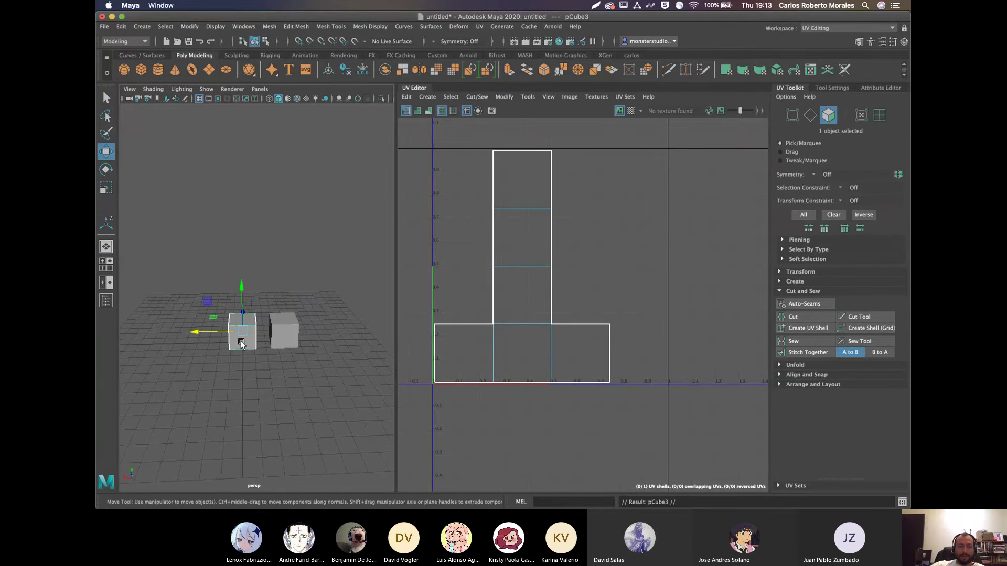
{"action": "left_click_drag", "start_coordinate": [241, 287], "coordinate": [254, 248]}
{"action": "key", "text": "r"}
{"action": "key", "text": "w"}
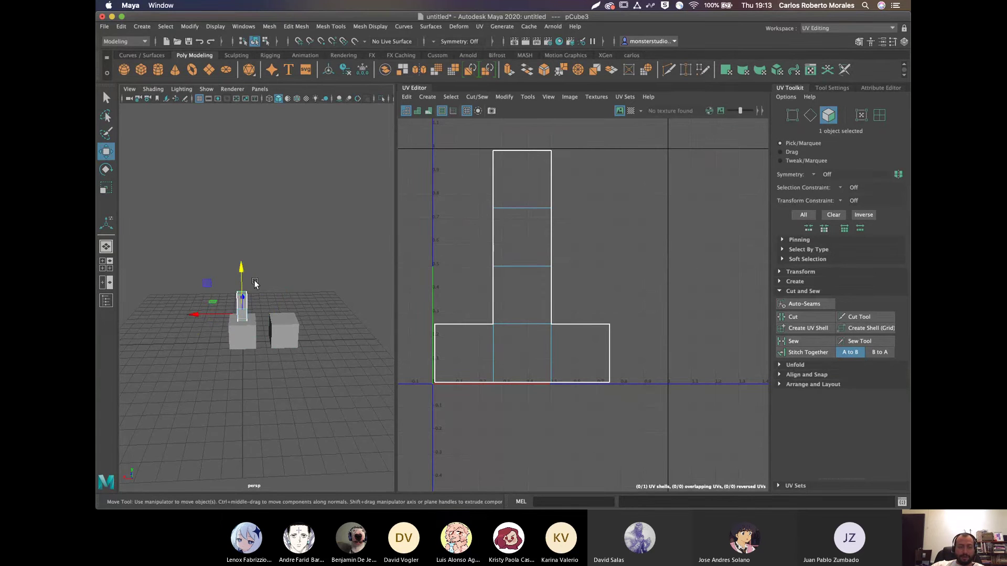
Duplicate the column onto the second cube, and lay another copy nearly horizontal above both columns at Translate Y about 6.67
{"action": "key", "text": "ctrl+d"}
{"action": "left_click_drag", "start_coordinate": [240, 315], "coordinate": [278, 315]}
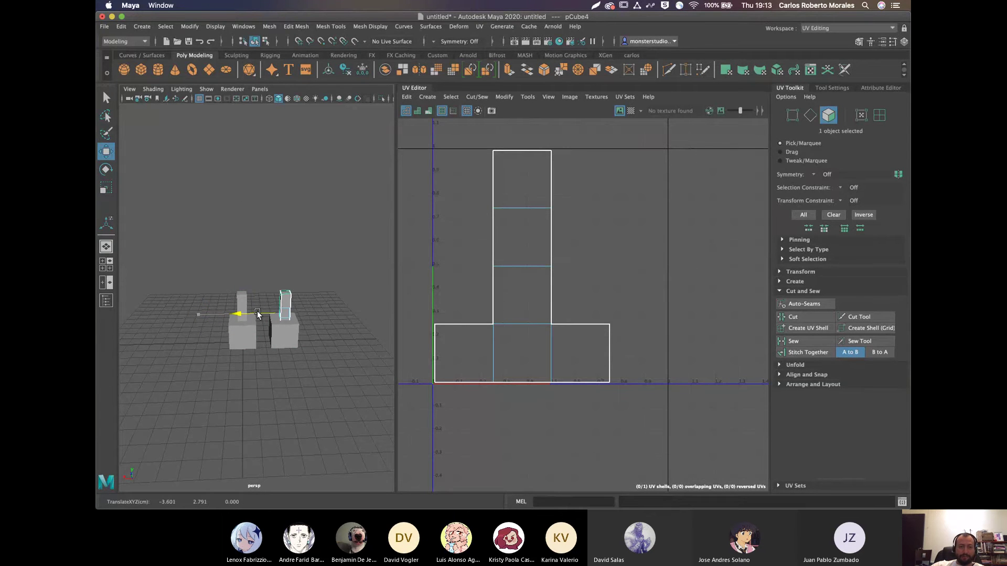
{"action": "key", "text": "ctrl+d"}
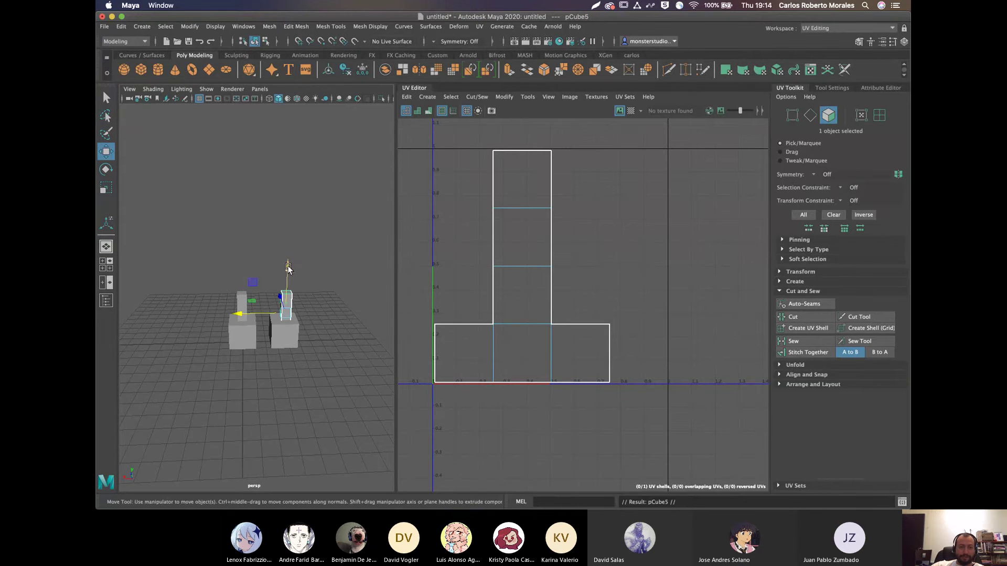
{"action": "mouse_move", "coordinate": [287, 266]}
{"action": "left_mouse_down"}
{"action": "mouse_move", "coordinate": [286, 223]}
{"action": "mouse_move", "coordinate": [299, 269]}
{"action": "left_mouse_up"}
{"action": "key", "text": "e"}
{"action": "key", "text": "w"}
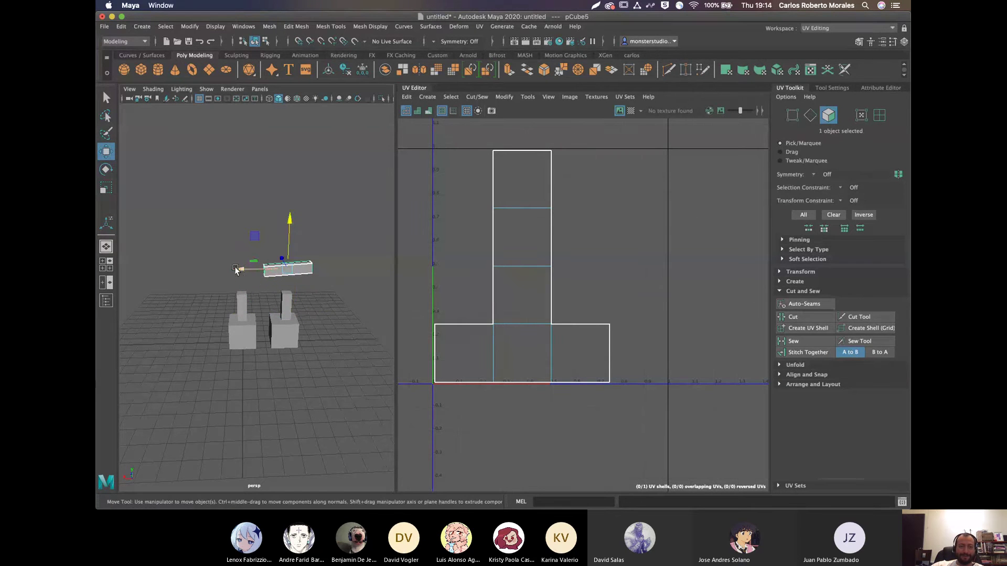
{"action": "middle_click_drag", "start_coordinate": [300, 268], "coordinate": [280, 269]}
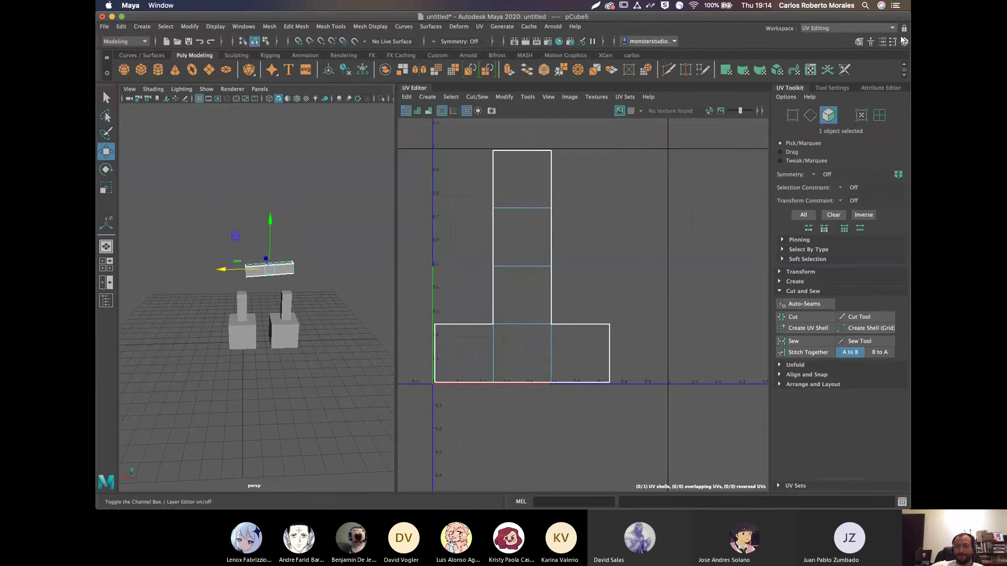
Switch to the Maya Classic workspace and clear the floating UV Editor window away from the viewport
{"action": "left_click", "coordinate": [884, 27]}
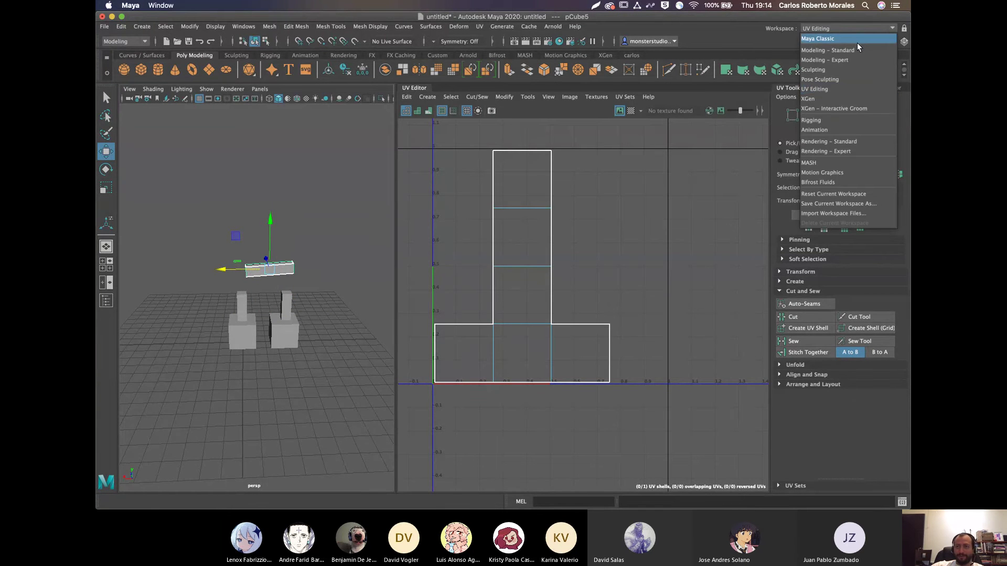
{"action": "left_click", "coordinate": [861, 42]}
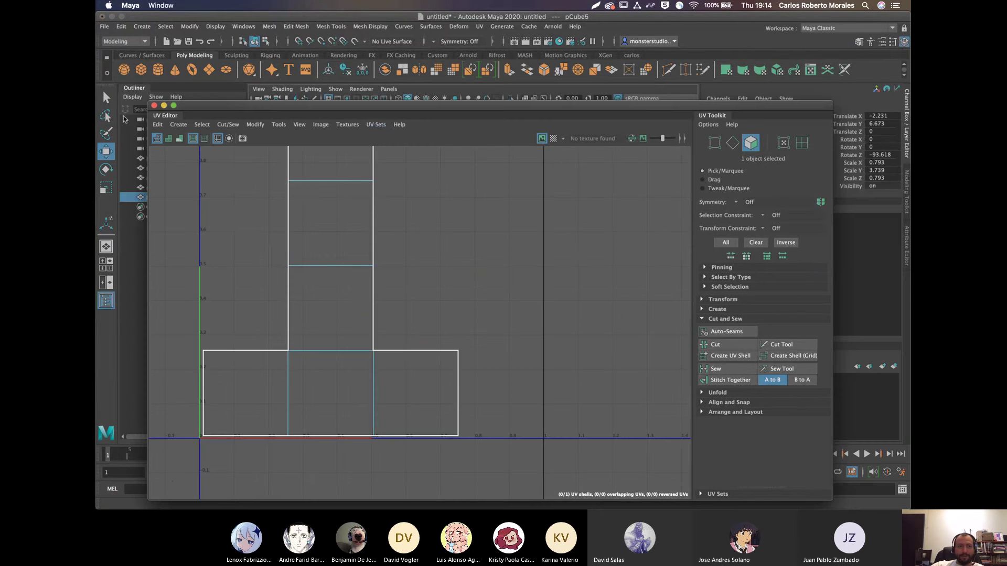
{"action": "left_click_drag", "start_coordinate": [304, 106], "coordinate": [486, 99]}
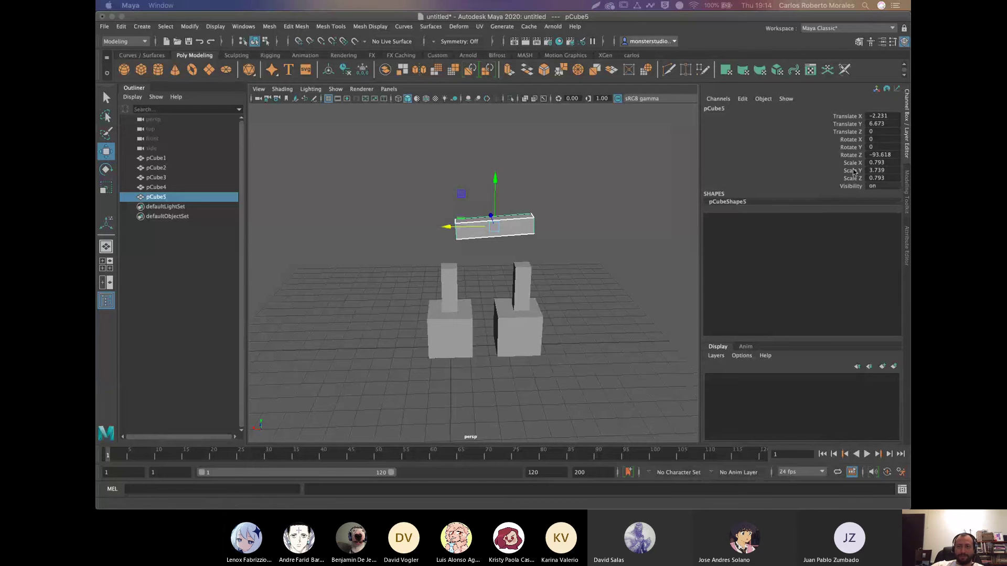
Set the beam's Rotate Z to 90 and lower it onto both columns, at Translate X about -1.80 and Translate Y about 5.10
{"action": "double_click", "coordinate": [890, 154]}
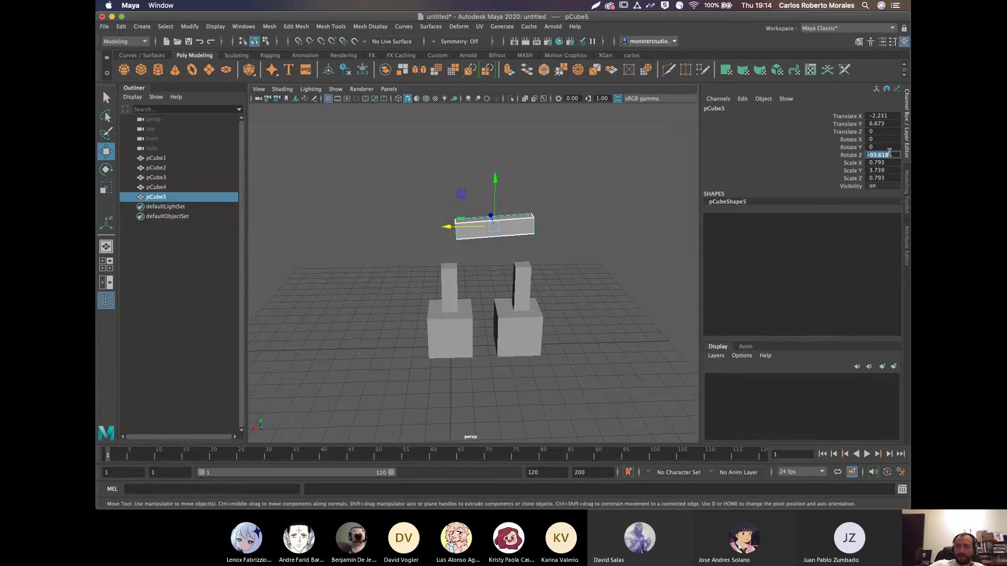
{"action": "type", "text": "9"}
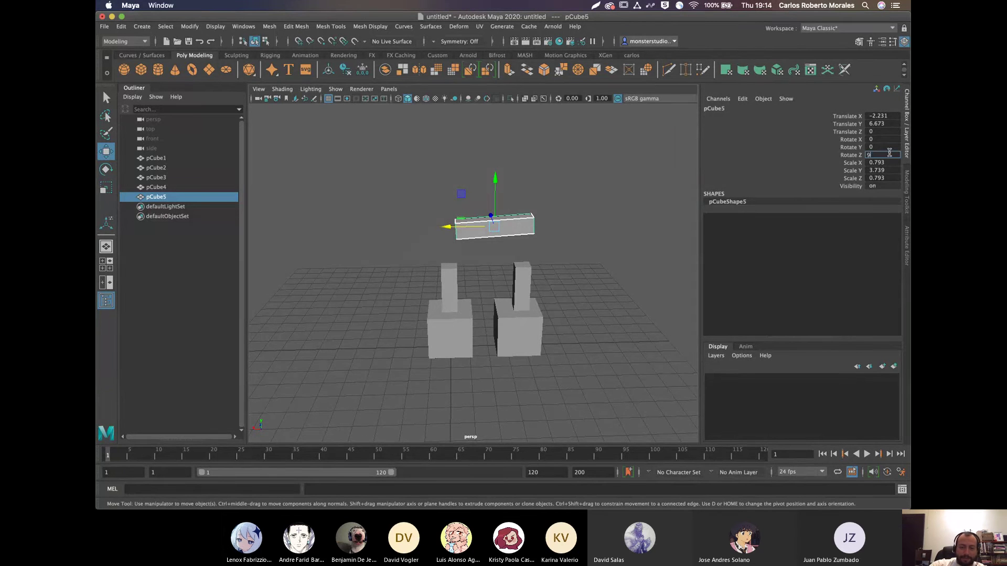
{"action": "type", "text": "0"}
{"action": "key", "text": "Return"}
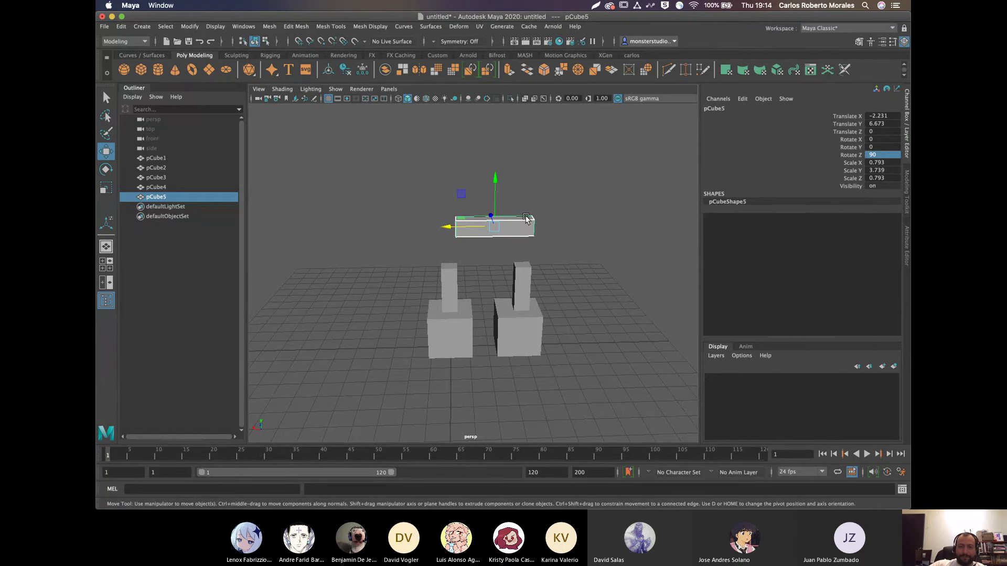
{"action": "left_click_drag", "start_coordinate": [496, 182], "coordinate": [497, 213]}
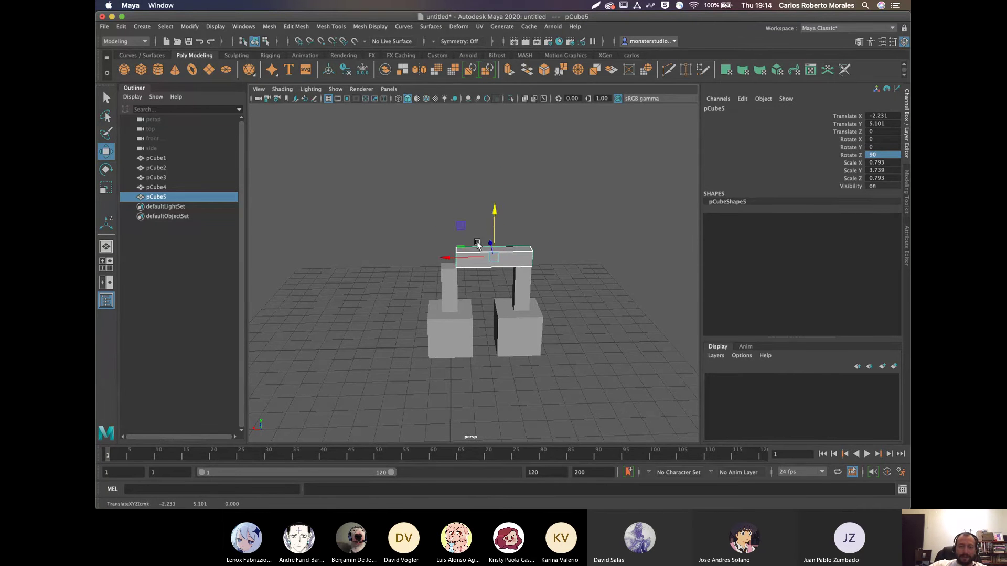
{"action": "left_click_drag", "start_coordinate": [452, 258], "coordinate": [477, 256]}
Lengthen the beam to a Scale Y of about 5.07 so it spans both columns
{"action": "scroll", "coordinate": [480, 256], "scroll_direction": "up", "scroll_amount": 3}
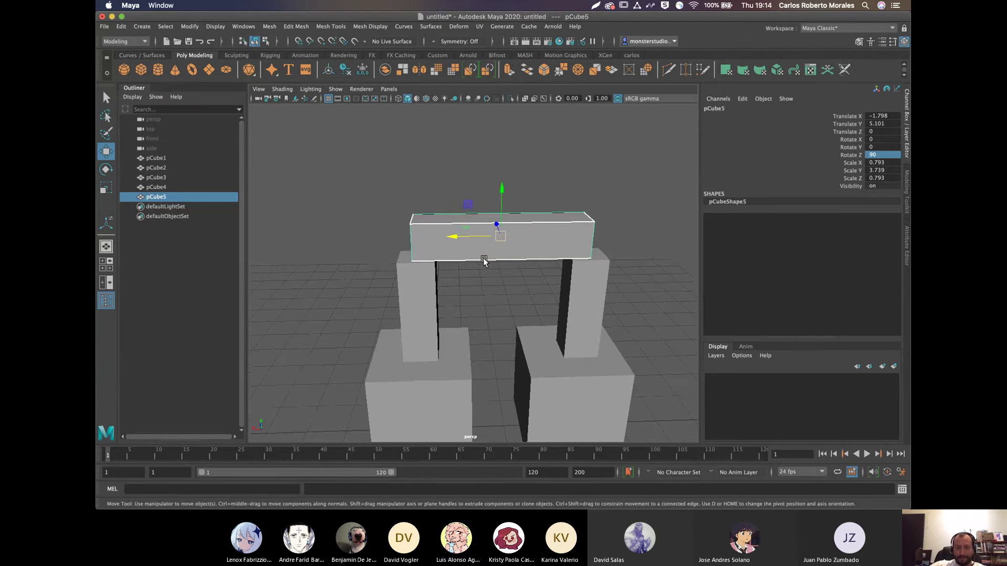
{"action": "key", "text": "r"}
{"action": "left_click_drag", "start_coordinate": [544, 235], "coordinate": [559, 238]}
{"action": "scroll", "coordinate": [423, 232], "scroll_direction": "down", "scroll_amount": 2}
{"action": "right_click", "coordinate": [424, 232]}
{"action": "scroll", "coordinate": [424, 231], "scroll_direction": "down", "scroll_amount": 3}
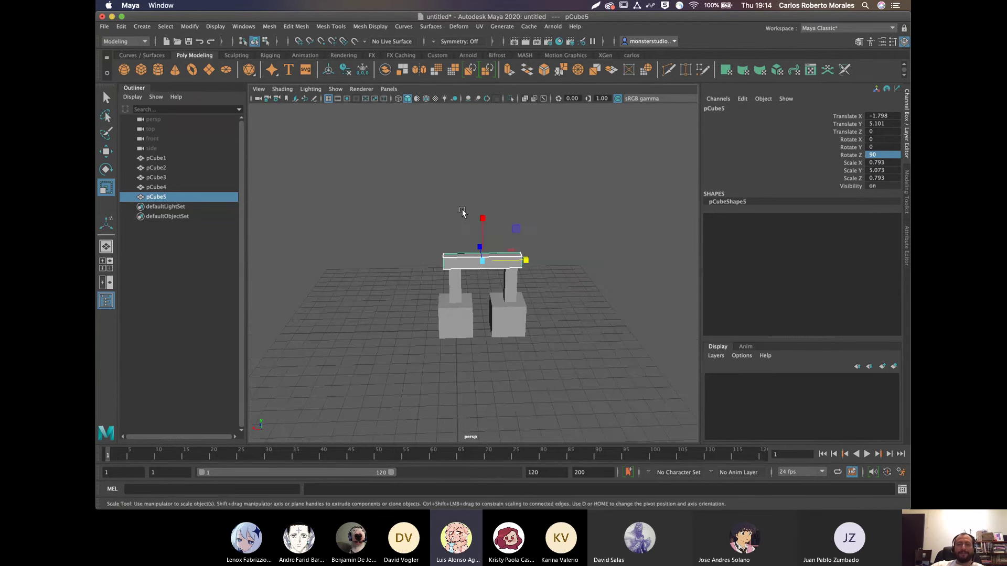
Combine all five cubes into one mesh and select the combined arch for moving
{"action": "left_click", "coordinate": [424, 230]}
{"action": "left_click_drag", "start_coordinate": [424, 229], "coordinate": [561, 364], "text": "alt"}
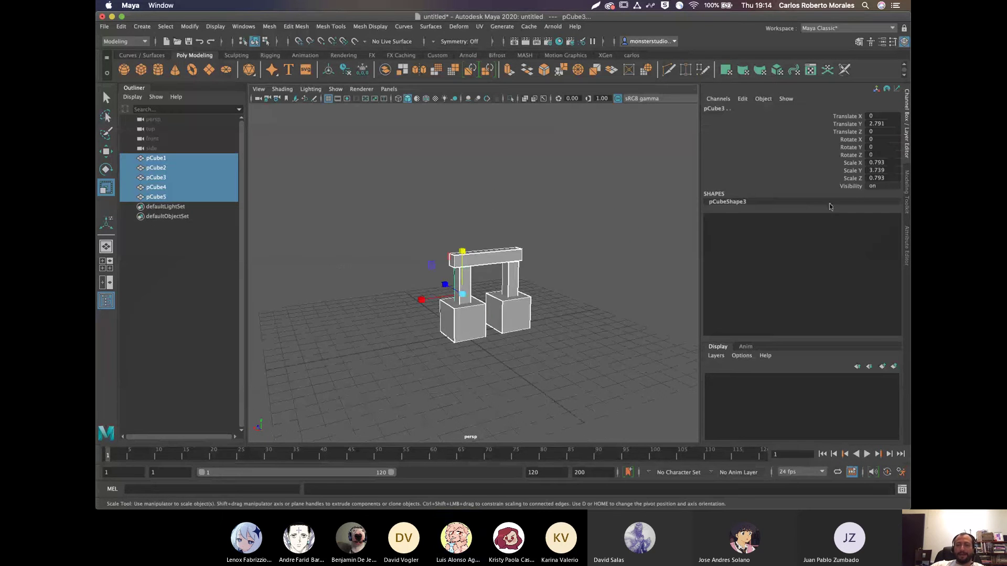
{"action": "left_click", "coordinate": [907, 189]}
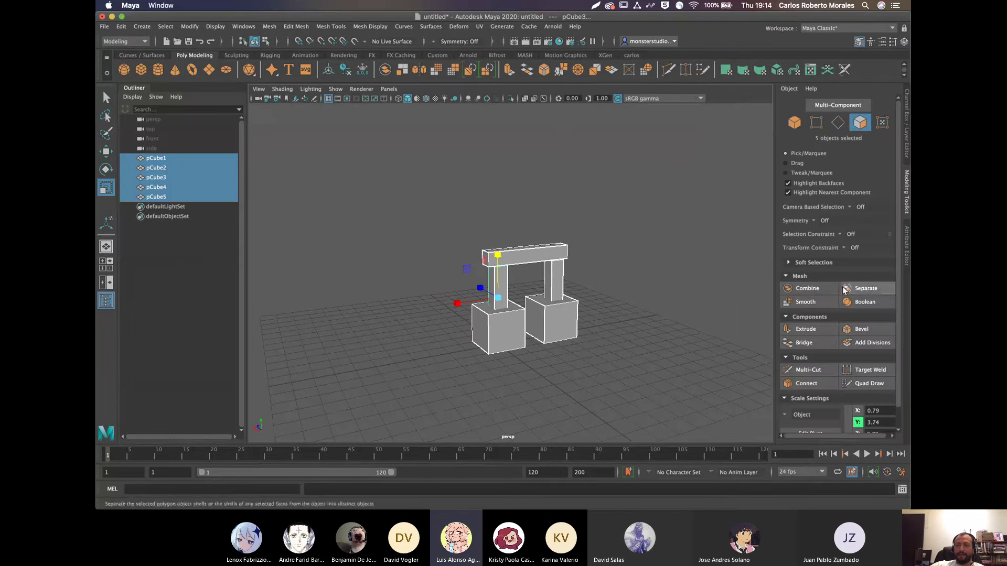
{"action": "left_click", "coordinate": [820, 294]}
{"action": "left_click", "coordinate": [650, 262]}
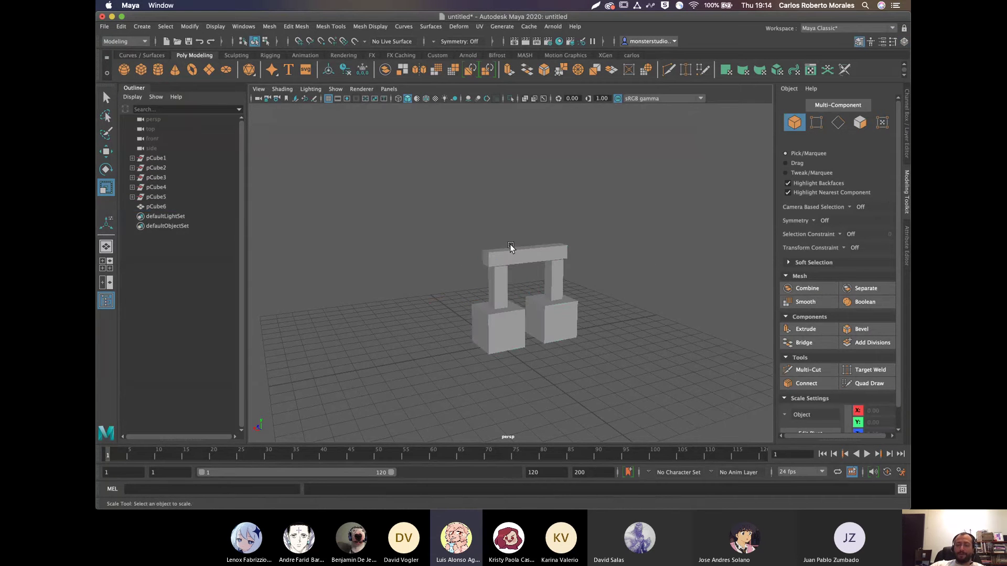
{"action": "left_click_drag", "start_coordinate": [511, 265], "coordinate": [559, 303]}
{"action": "key", "text": "w"}
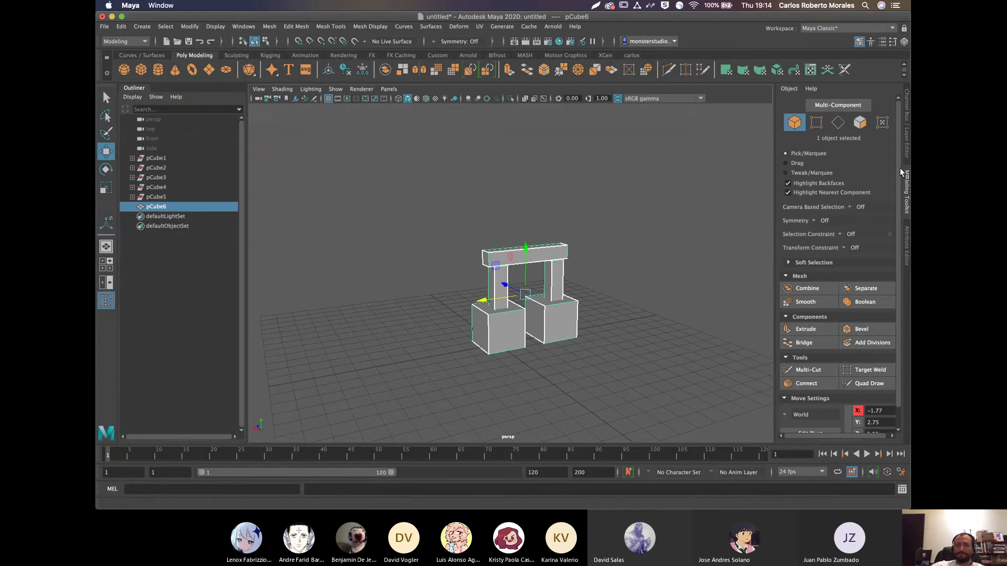
Switch to Chrome and examine the lol2_a.jpg image of a character beside its unwrapped UV layout
{"action": "key", "text": "super+Tab"}
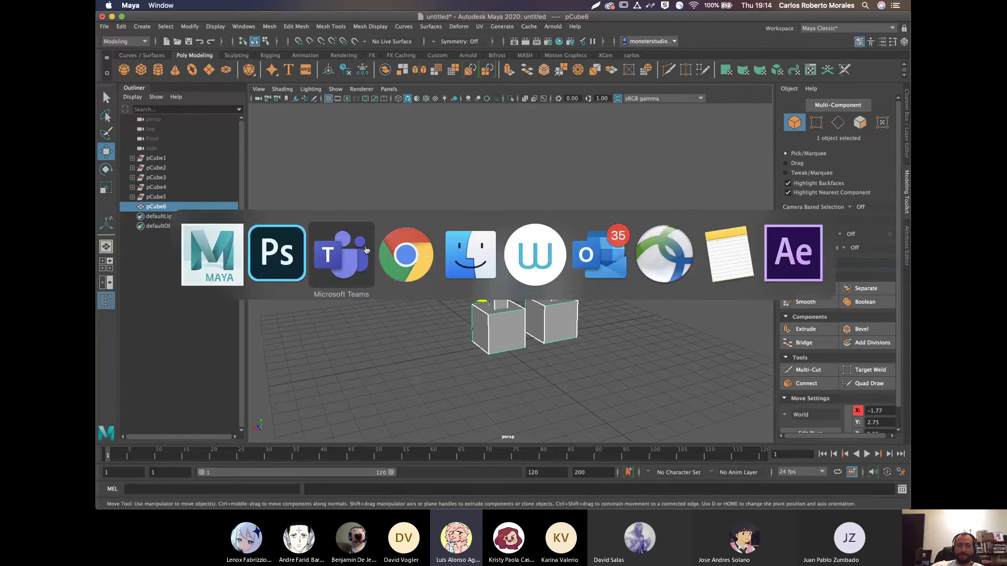
{"action": "key", "text": "super+Tab"}
{"action": "key", "text": "super+Tab"}
{"action": "key", "text": "super+Tab"}
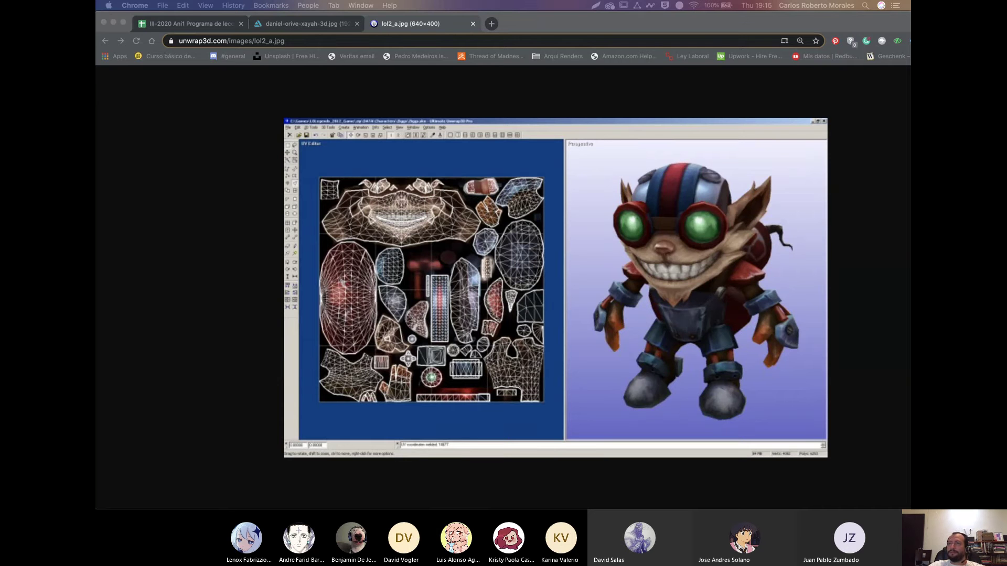
{"action": "key", "text": "super+Tab"}
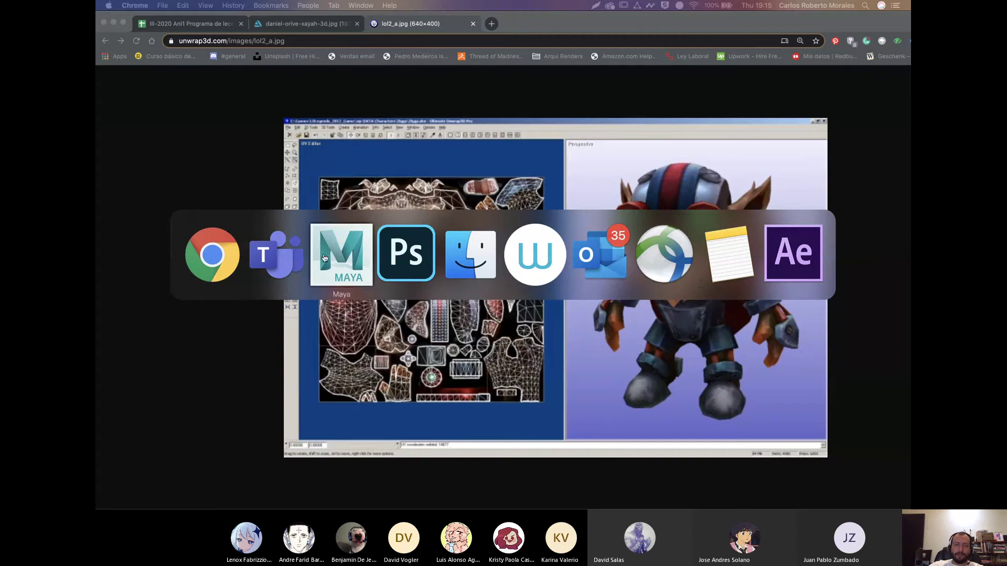
{"action": "left_click", "coordinate": [699, 255]}
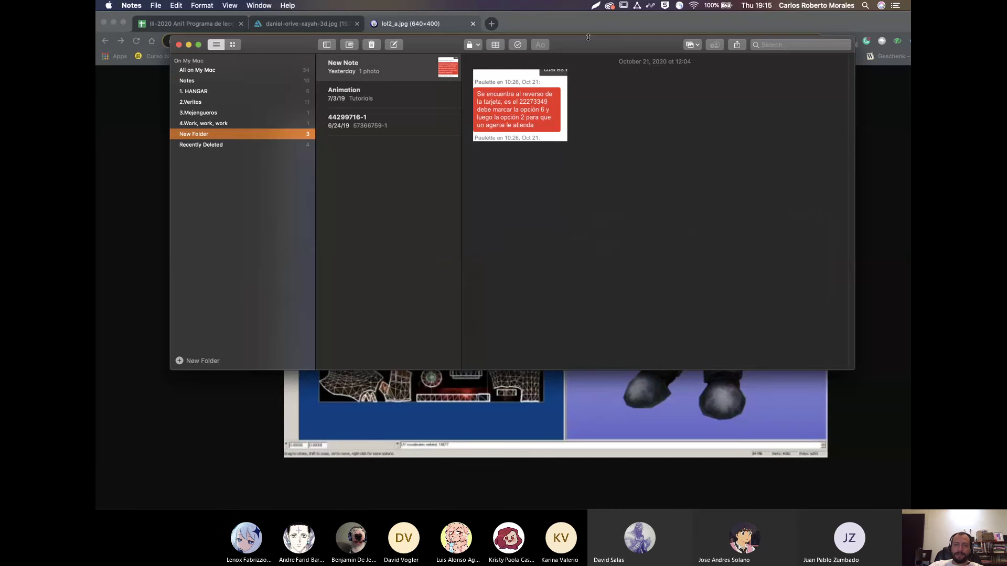
{"action": "key", "text": "super+Tab"}
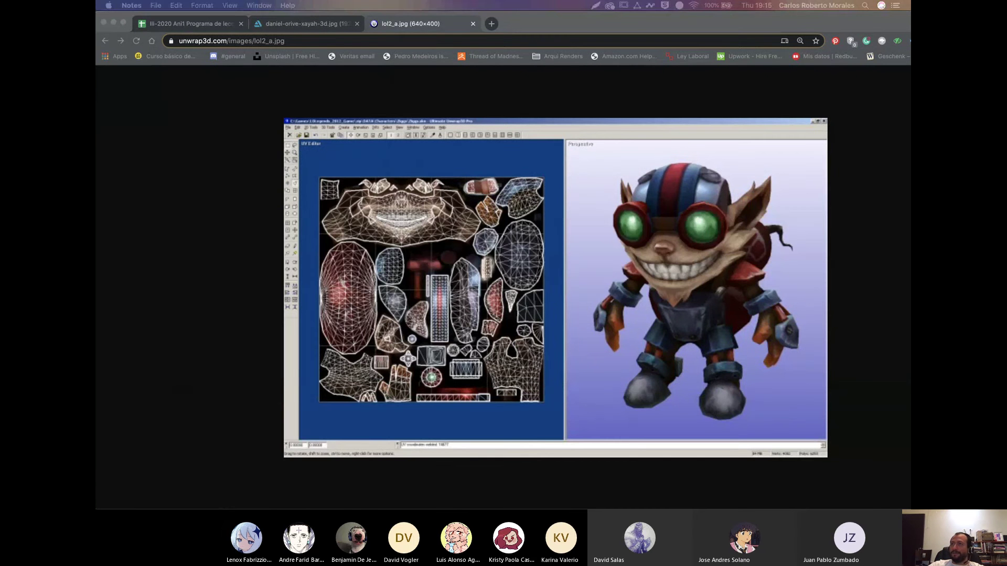
Switch to Maya and view the combined arch from the front and at an angle
{"action": "key", "text": "super+Tab"}
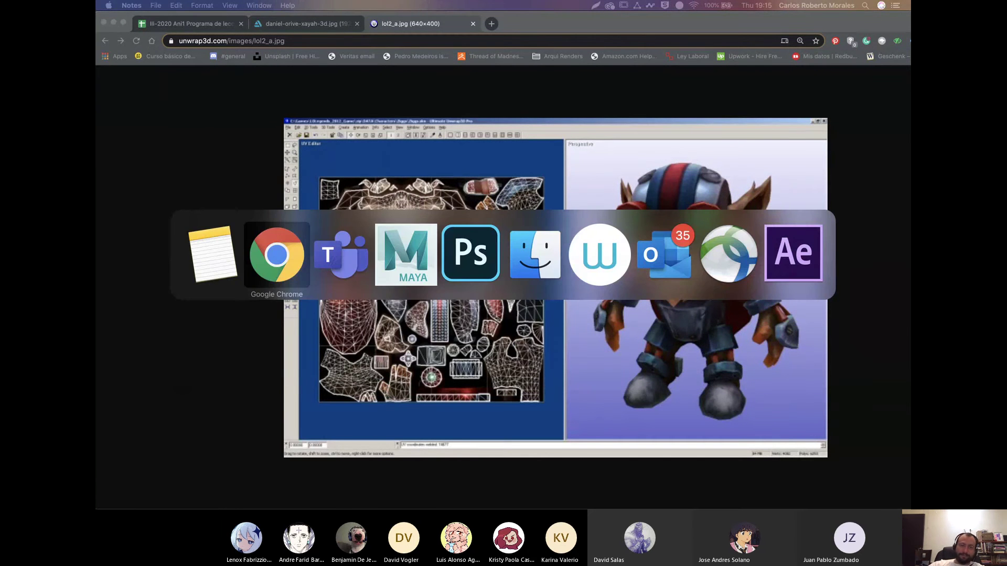
{"action": "key", "text": "super+Tab"}
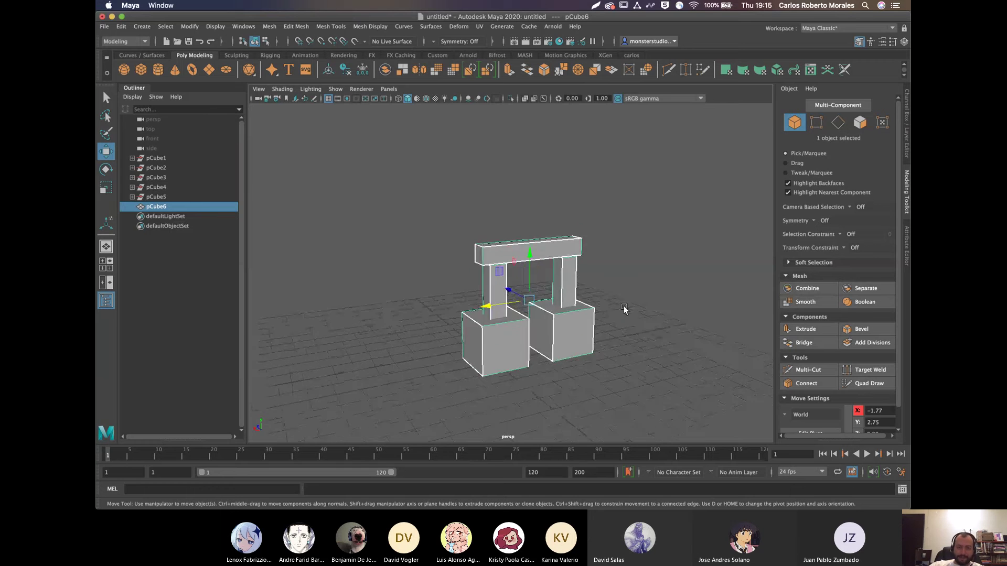
{"action": "mouse_move", "coordinate": [636, 356]}
{"action": "left_mouse_down", "text": "alt"}
{"action": "mouse_move", "coordinate": [616, 353]}
{"action": "mouse_move", "coordinate": [630, 351]}
{"action": "left_mouse_up", "text": "alt"}
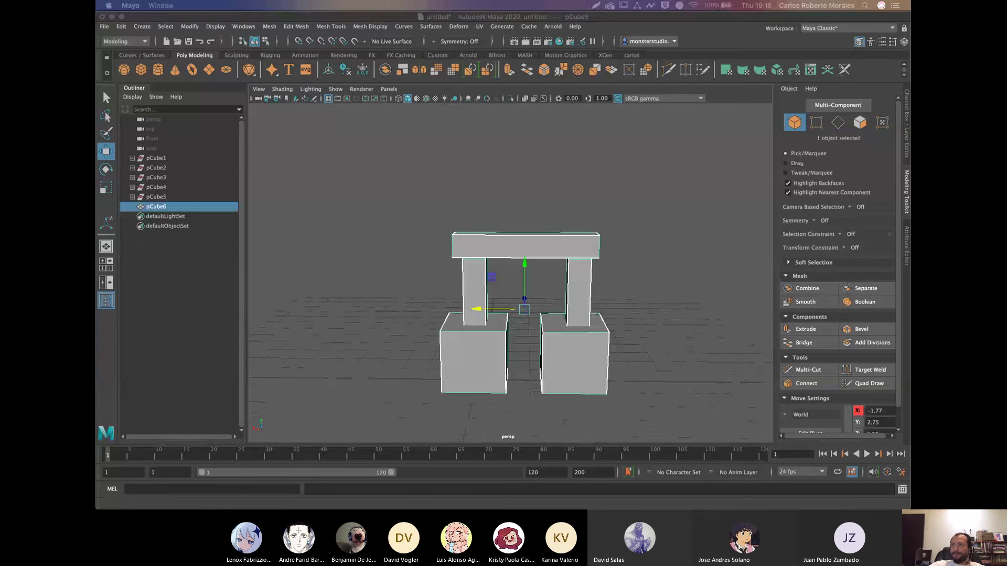
{"action": "key", "text": "super+Tab"}
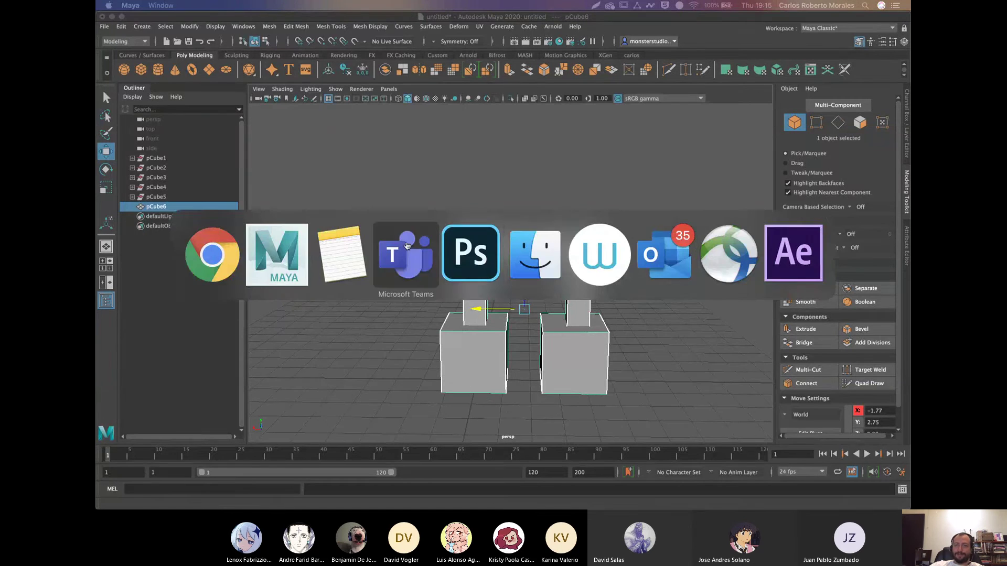
{"action": "key", "text": "Escape"}
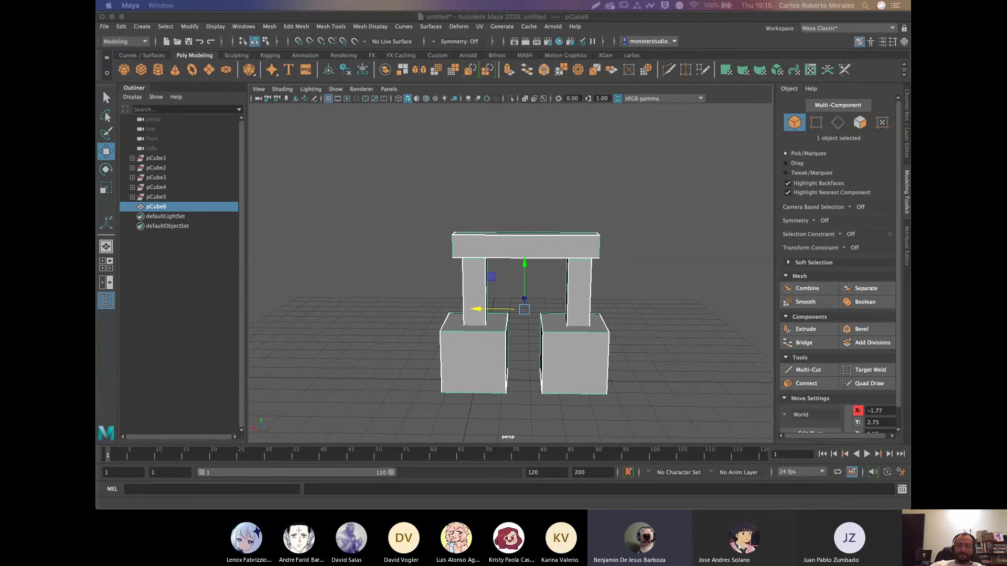
{"action": "left_click_drag", "start_coordinate": [598, 212], "coordinate": [640, 310]}
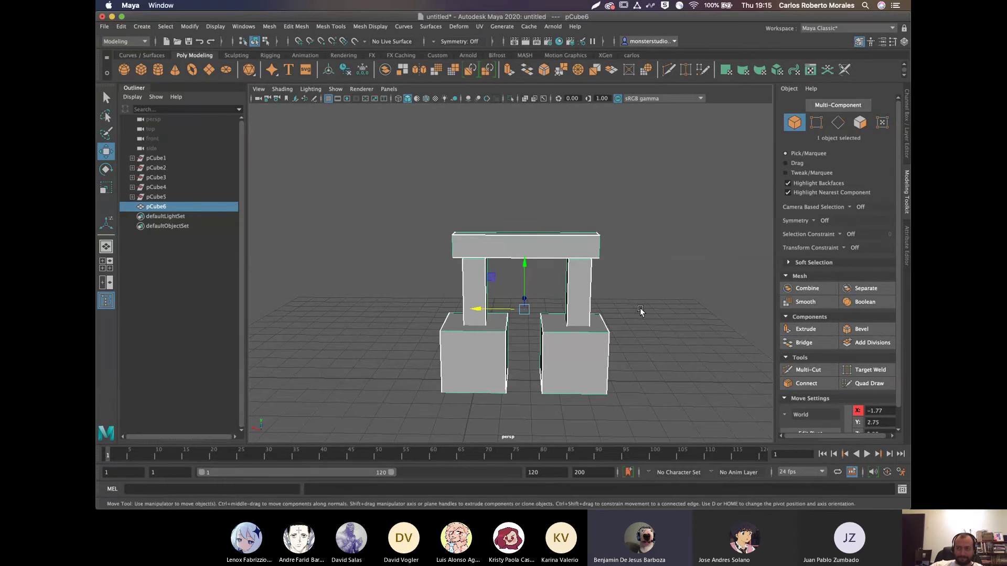
{"action": "middle_click_drag", "start_coordinate": [640, 310], "coordinate": [577, 283], "text": "alt"}
{"action": "left_click_drag", "start_coordinate": [577, 285], "coordinate": [628, 292], "text": "alt"}
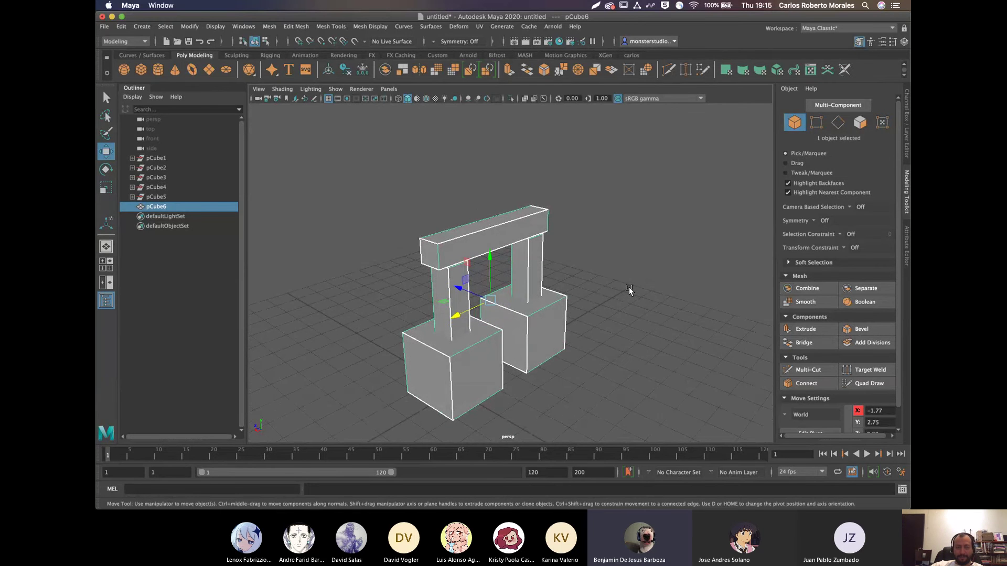
Open the UV Editor for the combined arch, maximize its window and examine the full UV layout
{"action": "left_click", "coordinate": [904, 127]}
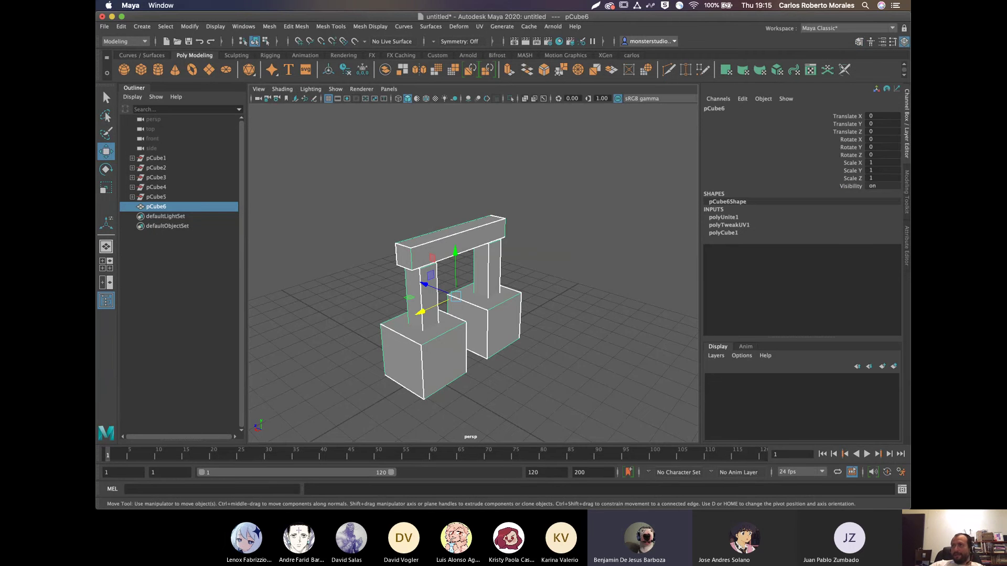
{"action": "left_click_drag", "start_coordinate": [655, 45], "coordinate": [486, 45]}
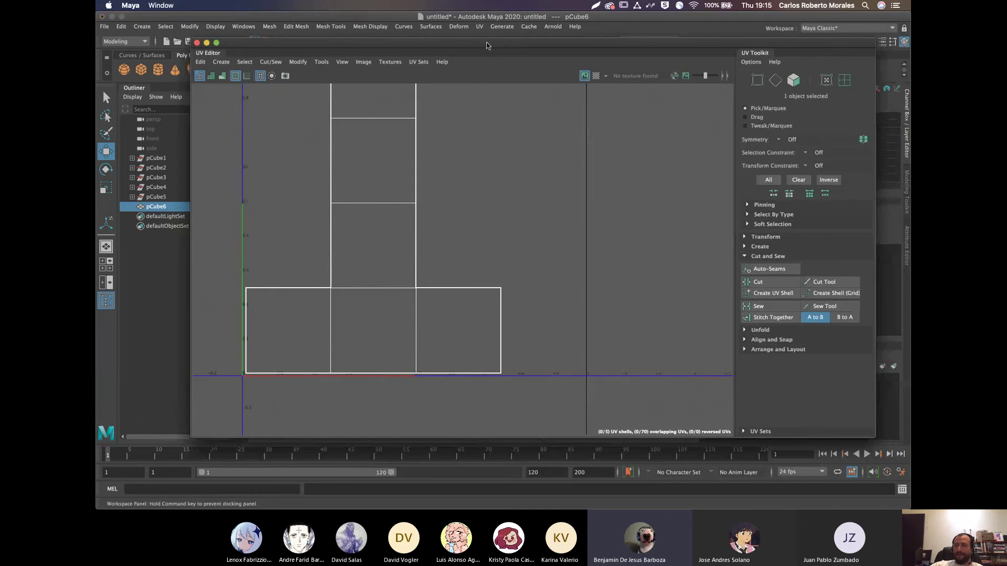
{"action": "double_click", "coordinate": [486, 46]}
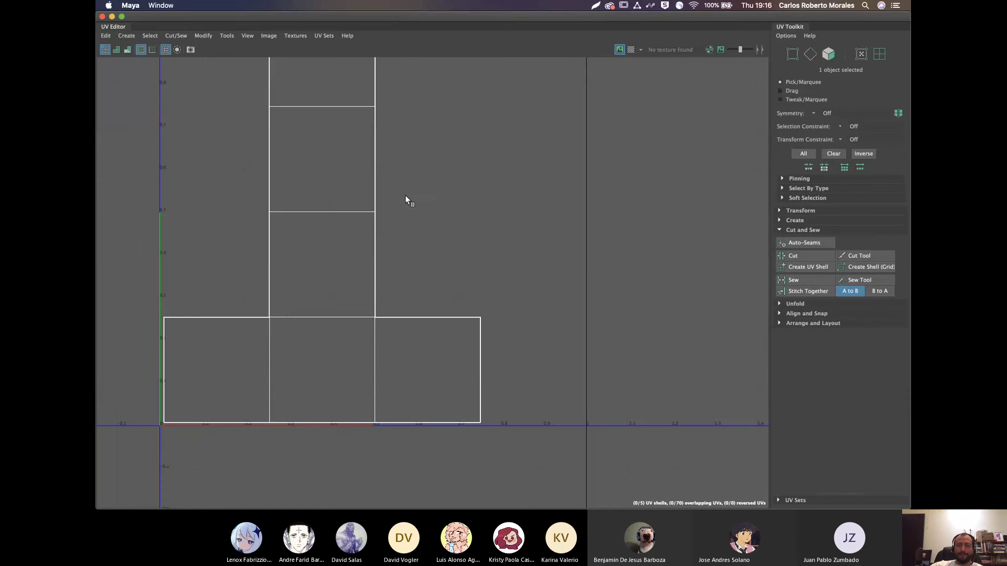
{"action": "scroll", "coordinate": [385, 207], "scroll_direction": "down", "scroll_amount": 3}
{"action": "middle_click_drag", "start_coordinate": [392, 194], "coordinate": [482, 220], "text": "alt"}
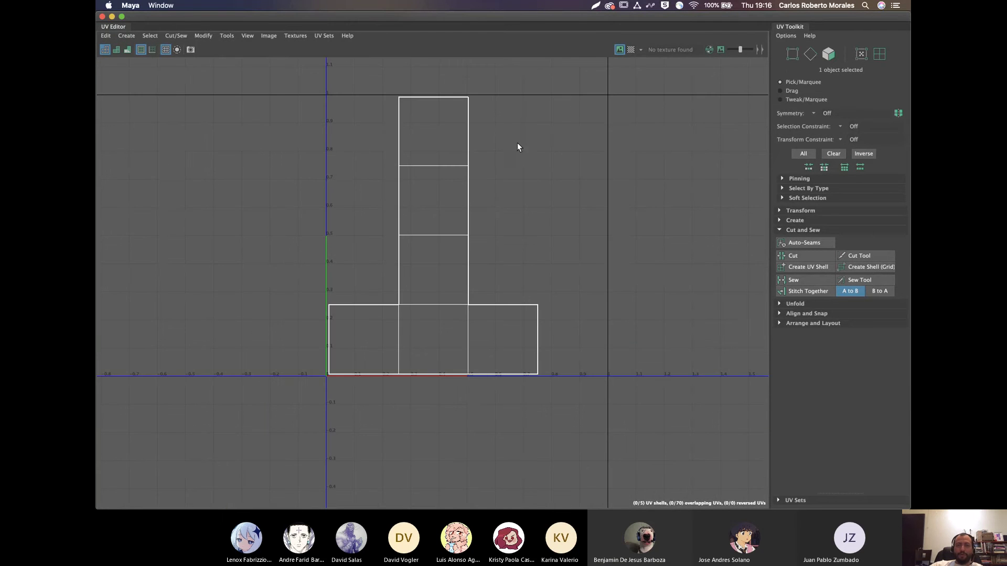
Restore the UV Editor to a smaller floating window and compare the arch model with its UV layout
{"action": "double_click", "coordinate": [484, 28]}
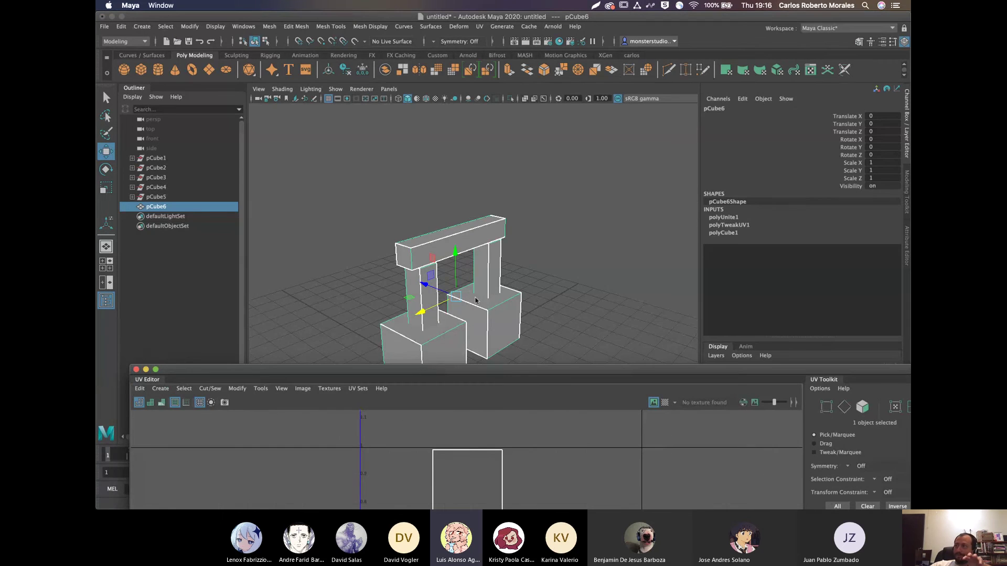
{"action": "left_click_drag", "start_coordinate": [536, 375], "coordinate": [535, 283]}
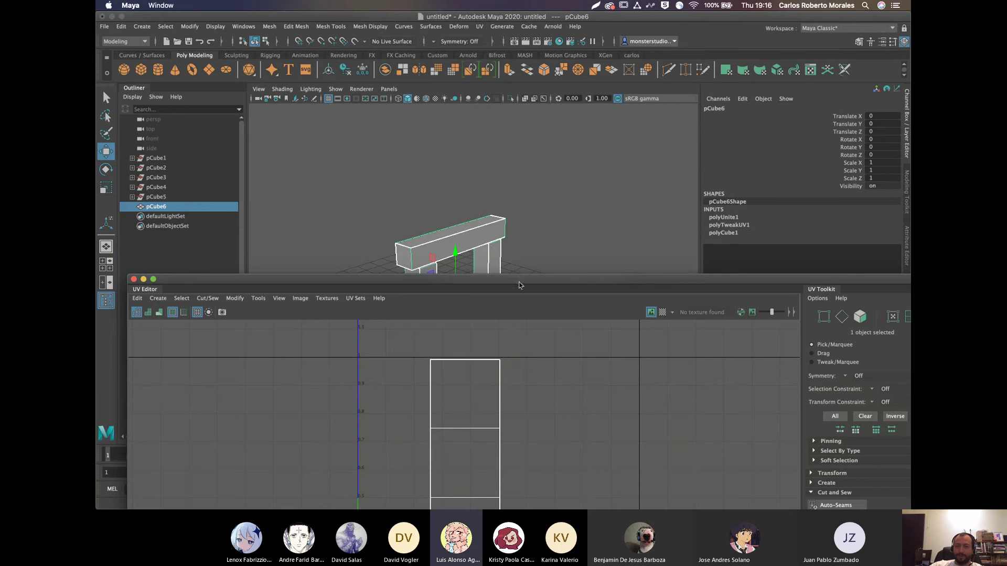
{"action": "left_click_drag", "start_coordinate": [520, 285], "coordinate": [544, 119]}
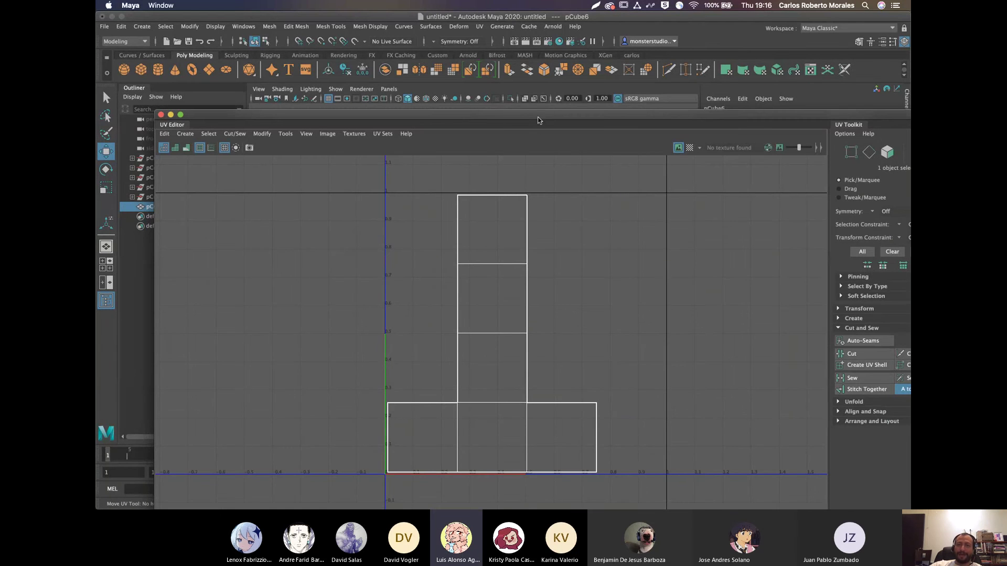
{"action": "left_click_drag", "start_coordinate": [538, 120], "coordinate": [532, 403]}
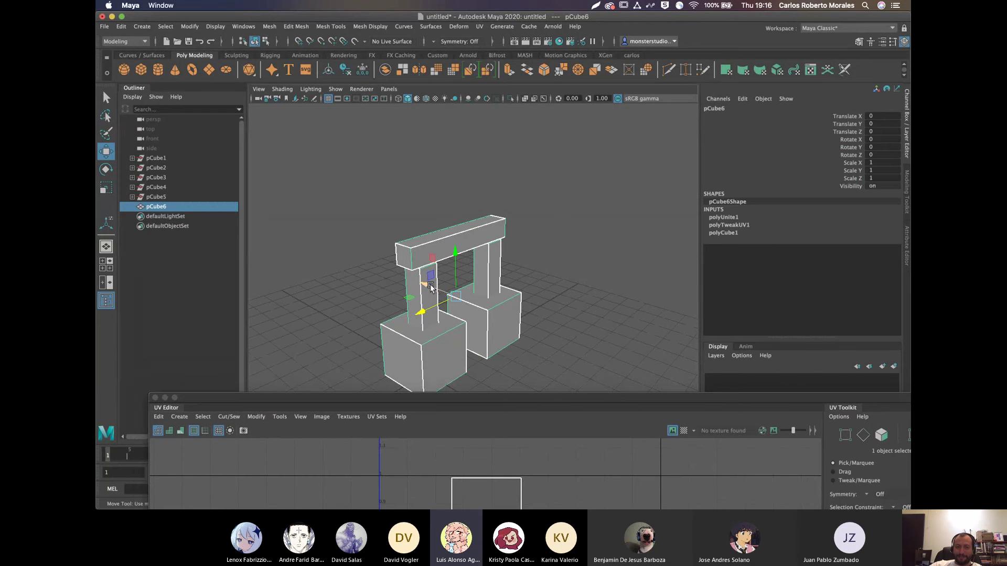
{"action": "left_click", "coordinate": [506, 272]}
{"action": "left_click", "coordinate": [483, 274]}
{"action": "left_click_drag", "start_coordinate": [523, 398], "coordinate": [523, 55]}
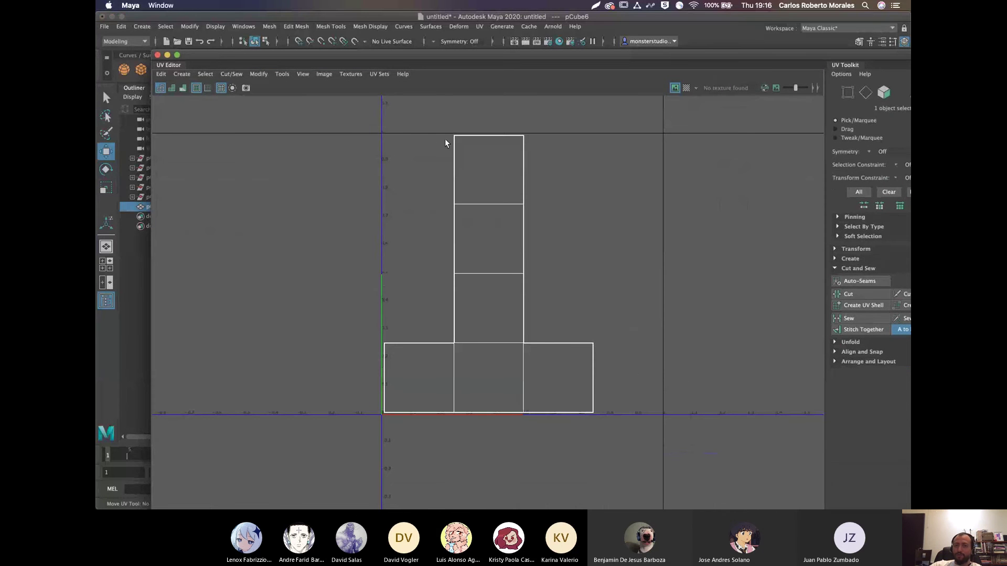
Apply an Automatic UV projection to the combined arch and clear the face selection
{"action": "left_click", "coordinate": [479, 26]}
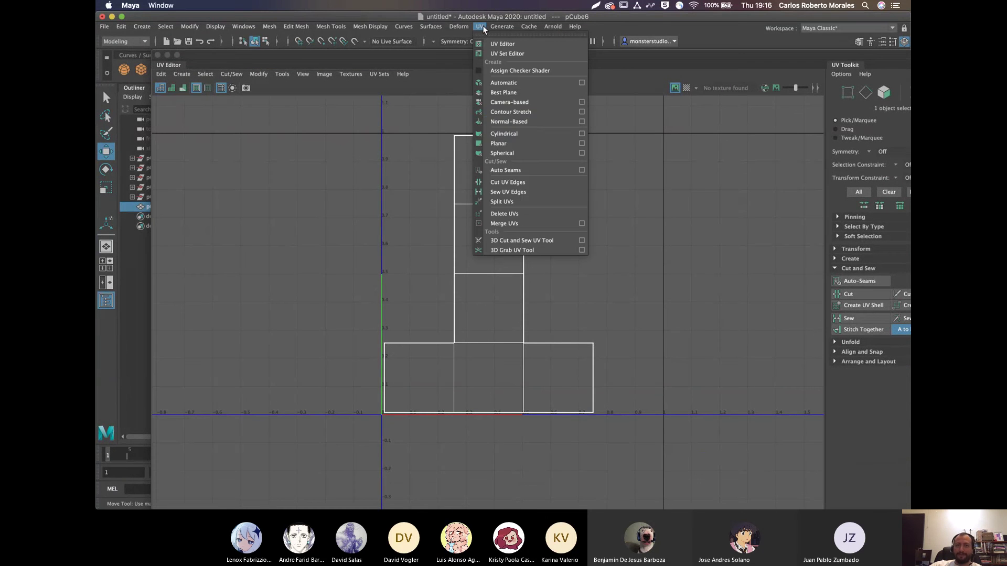
{"action": "left_click", "coordinate": [519, 83]}
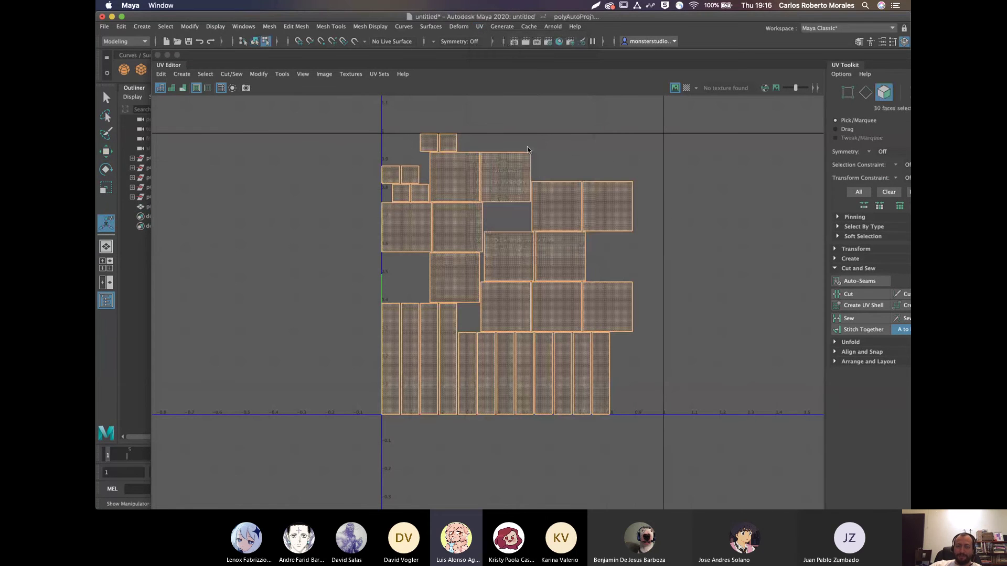
{"action": "left_click", "coordinate": [407, 146]}
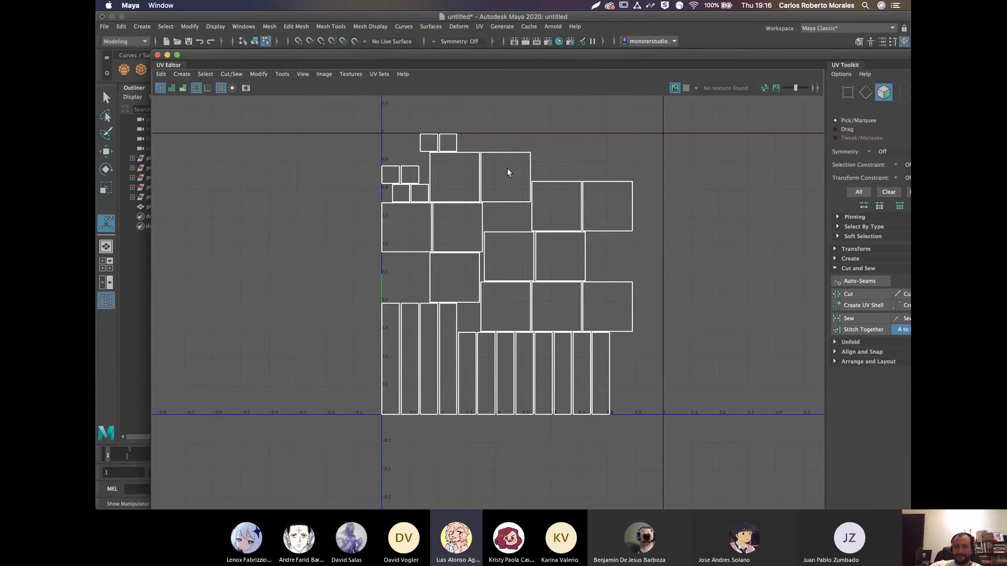
Inspect individual UV shells against the arch model, and return to object mode with the whole arch selected
{"action": "left_click_drag", "start_coordinate": [496, 59], "coordinate": [514, 367]}
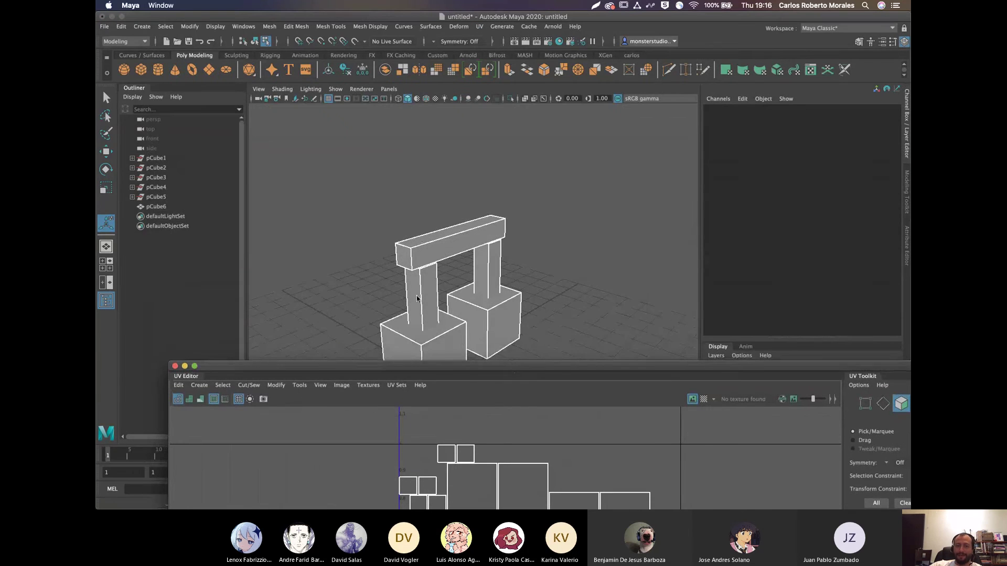
{"action": "double_click", "coordinate": [556, 367]}
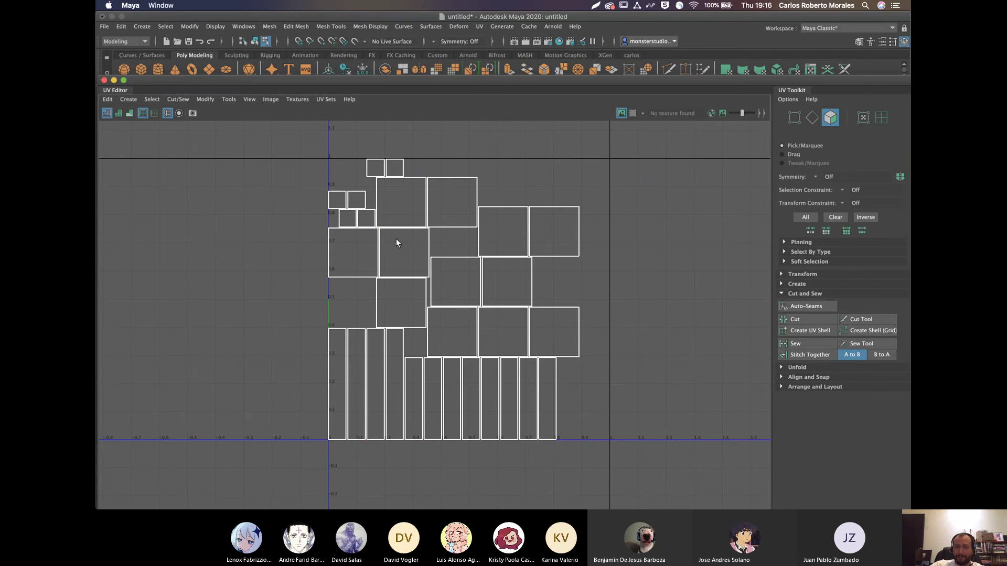
{"action": "left_click", "coordinate": [572, 240]}
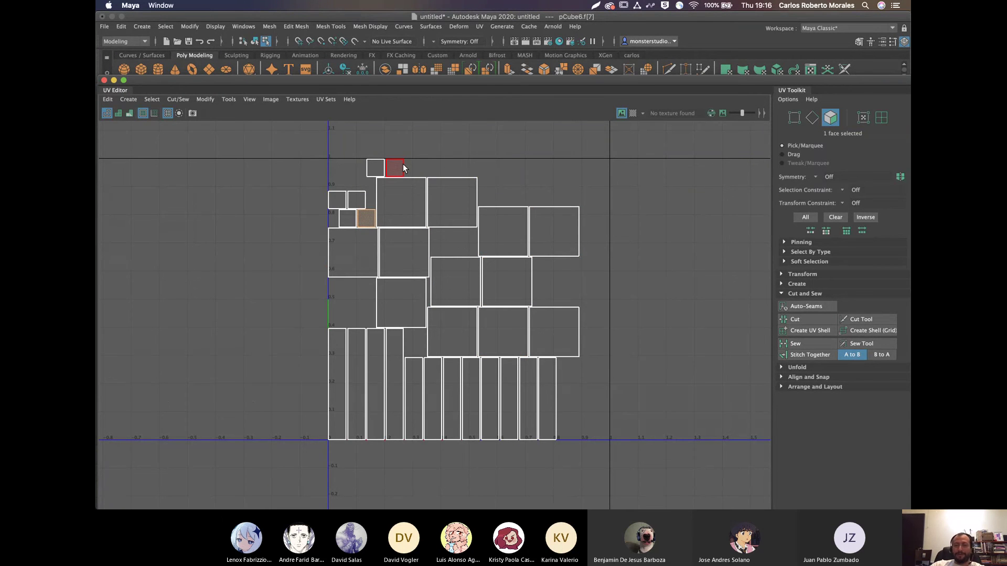
{"action": "left_click", "coordinate": [491, 231]}
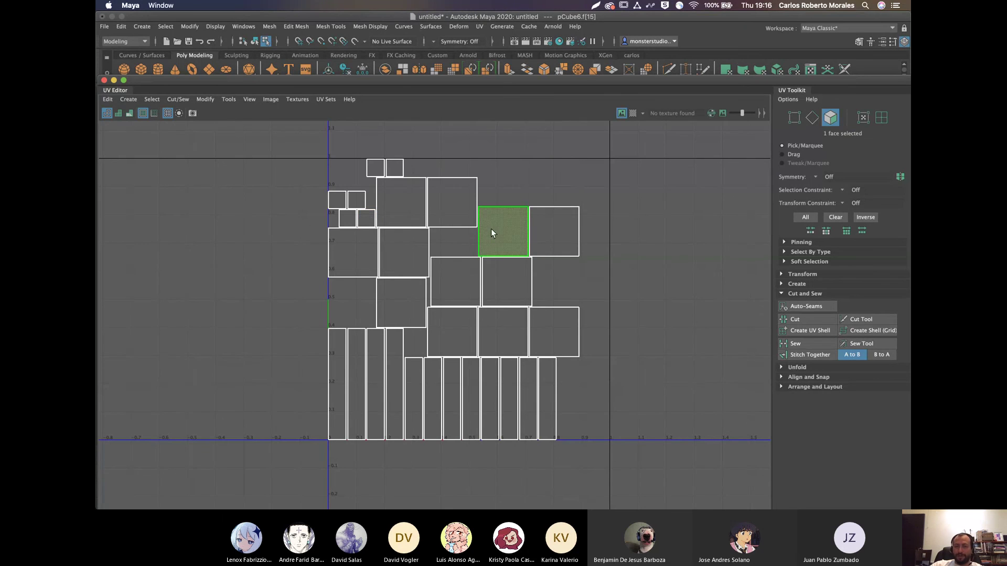
{"action": "left_click_drag", "start_coordinate": [472, 80], "coordinate": [496, 346]}
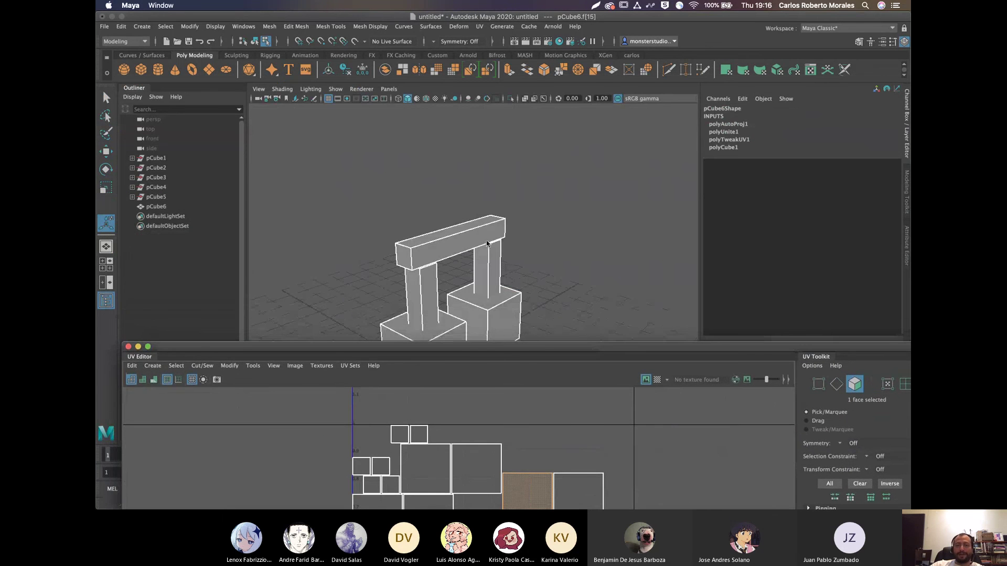
{"action": "right_click_drag", "start_coordinate": [488, 244], "coordinate": [517, 218]}
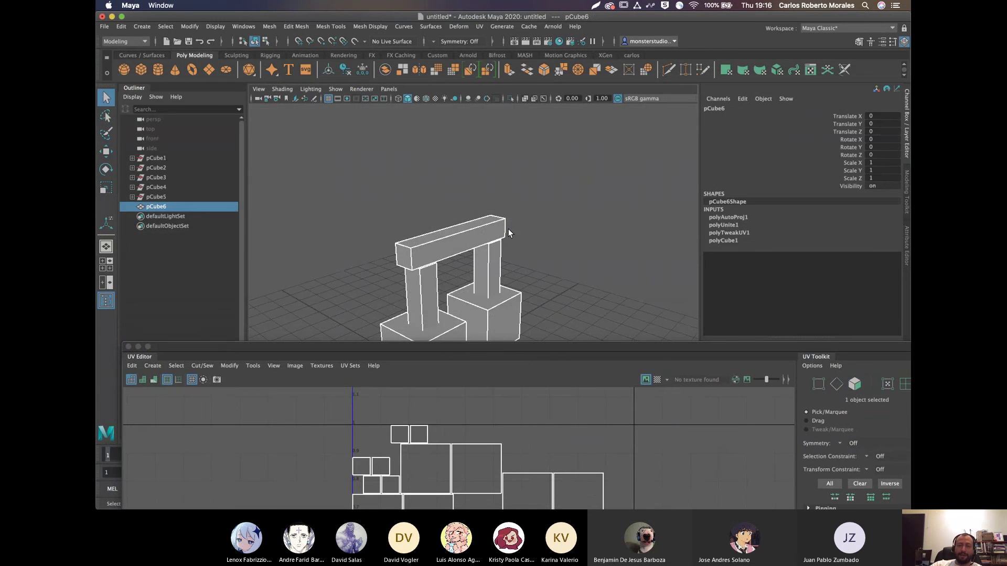
Switch to Chrome and examine the enlarged Xayah the Rebel image, comparing the character views with the painted texture layout
{"action": "key", "text": "super+Tab"}
{"action": "left_click", "coordinate": [331, 256]}
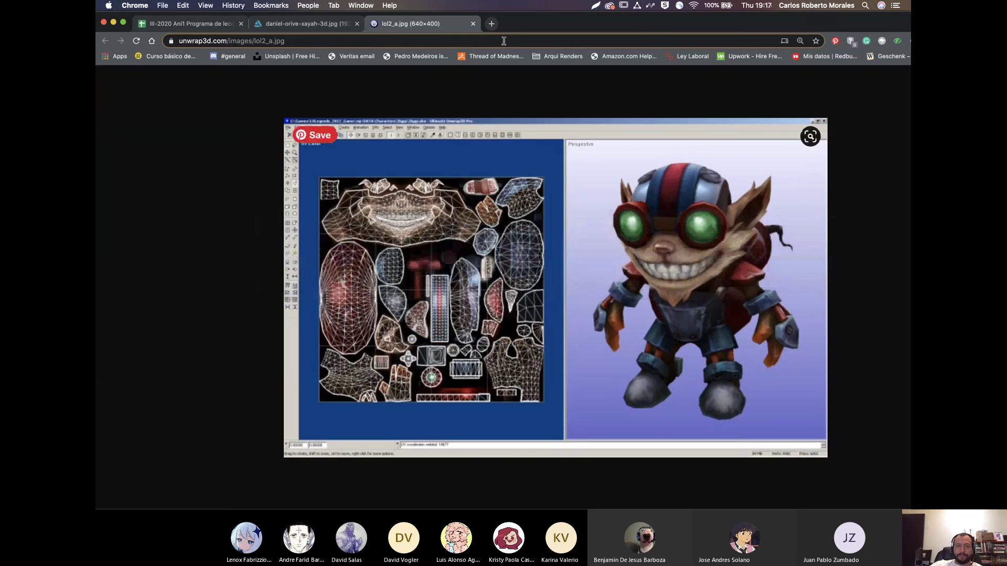
{"action": "left_click", "coordinate": [297, 27]}
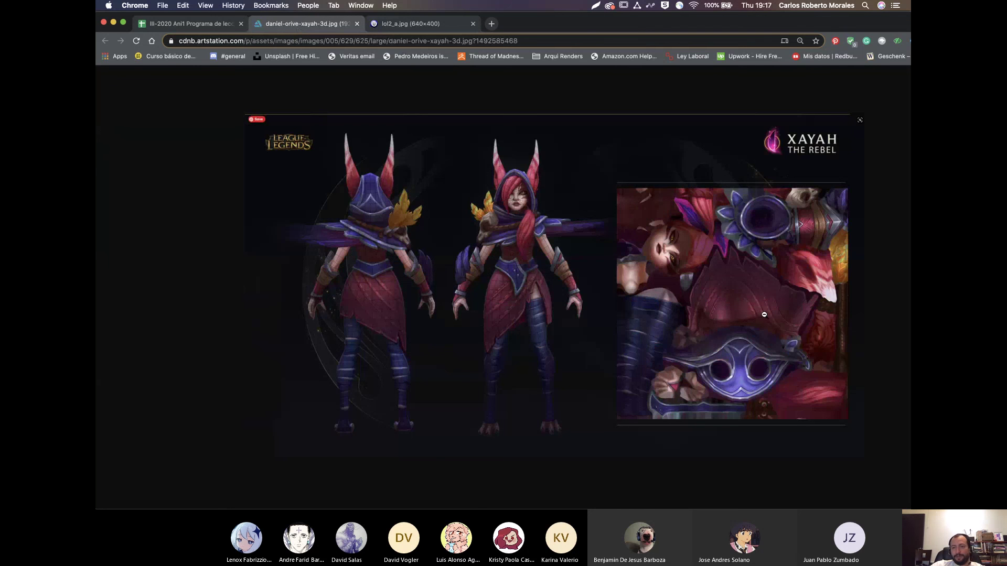
{"action": "key", "text": "super+plus"}
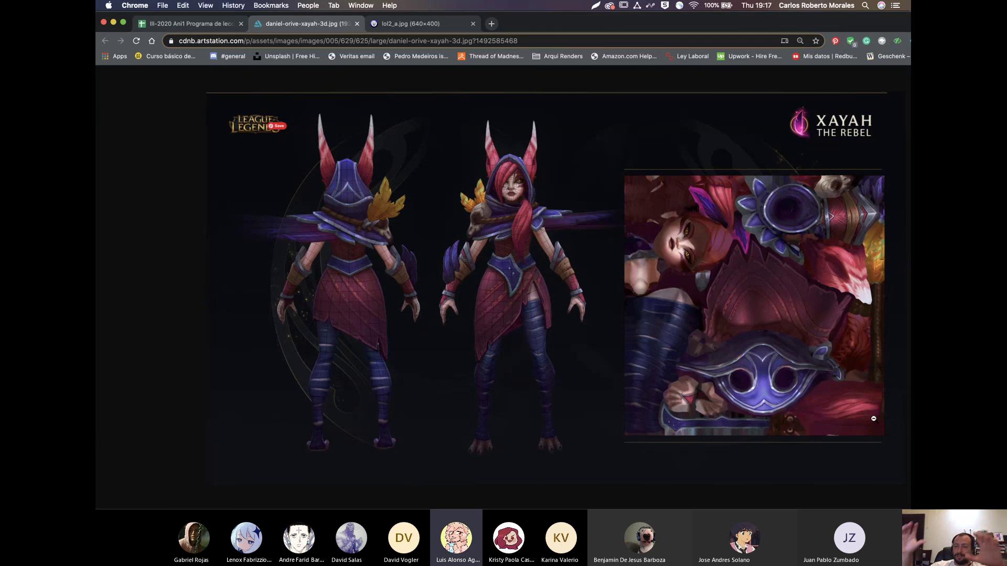
Switch from Chrome to Microsoft Teams
{"action": "key", "text": "super+Tab"}
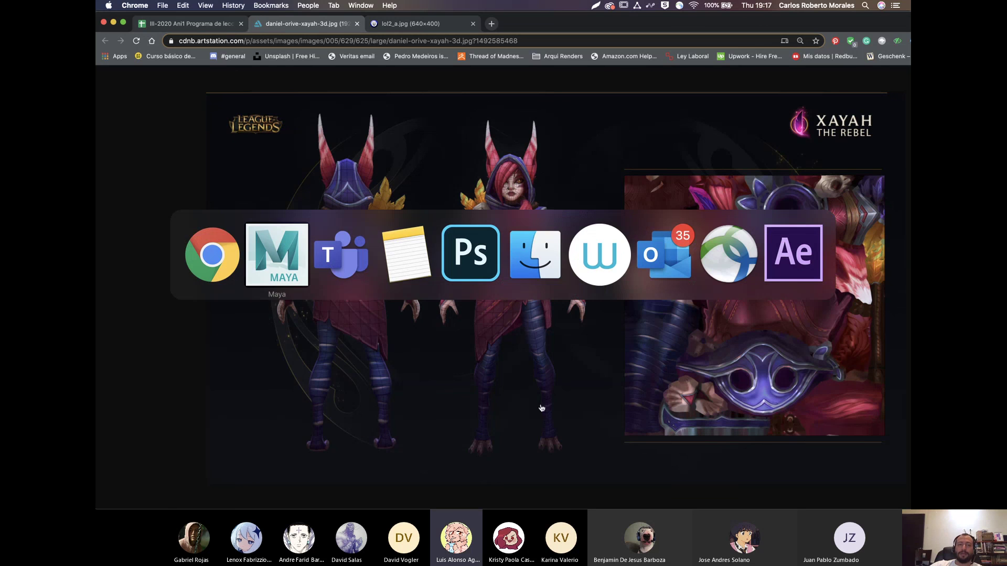
{"action": "left_click", "coordinate": [345, 260]}
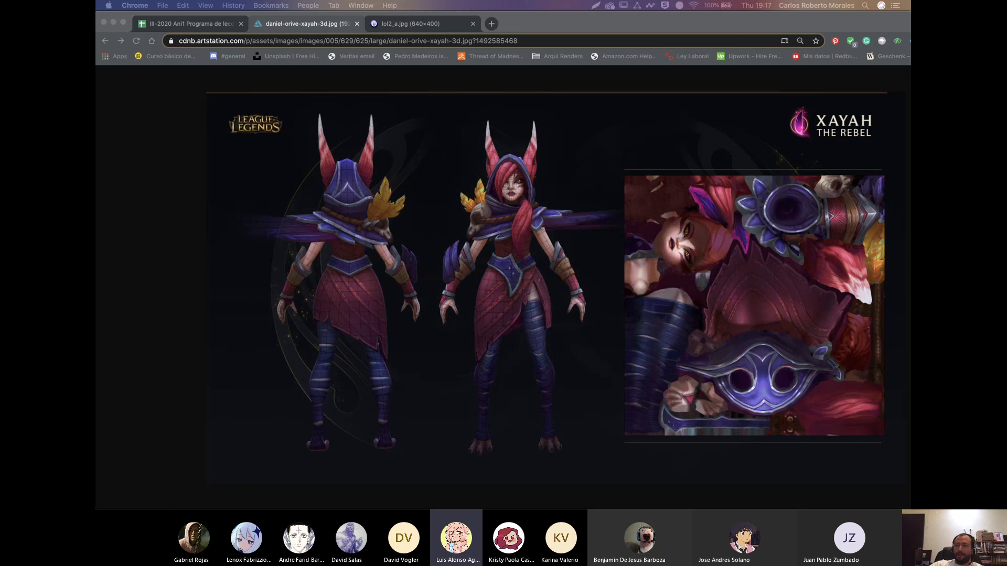